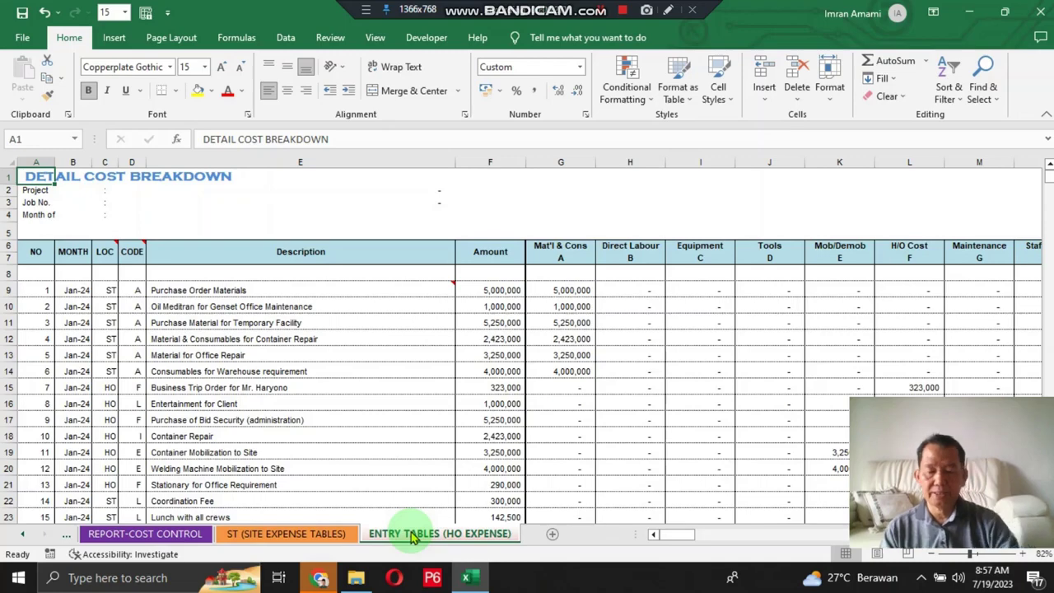
# Examine the cost category columns of the HO expense entry table, from Mat'l & Cons across to Tax & Ins.
pyautogui.press('Right')
pyautogui.press('Right')
pyautogui.press('Right')
pyautogui.press('Right')
pyautogui.press('Right')
pyautogui.press('Right')
pyautogui.press('Right')
pyautogui.press('Right')
pyautogui.press('Right')
pyautogui.press('Right')
pyautogui.press('Right')
pyautogui.press('Right')
pyautogui.press('Right')
pyautogui.press('Right')
pyautogui.press('Right')
pyautogui.press('Right')
pyautogui.press('Right')
pyautogui.press('Right')
pyautogui.press('Right')
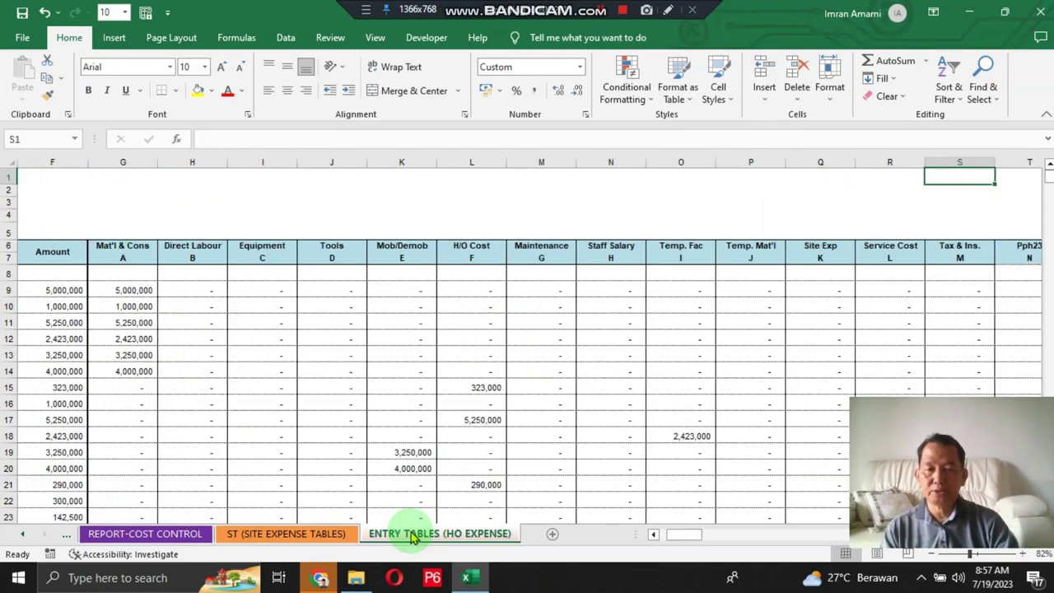
# Examine the remaining HO expense columns and the grey calculation area up to the JAN-24 filled columns.
pyautogui.press('Right')
pyautogui.press('Right')
pyautogui.press('Right')
pyautogui.press('Right')
pyautogui.press('Right')
pyautogui.press('Right')
pyautogui.press('Right')
pyautogui.press('Right')
pyautogui.press('Right')
pyautogui.press('Right')
pyautogui.press('Right')
pyautogui.press('Right')
pyautogui.press('Right')
pyautogui.press('Right')
pyautogui.press('Right')
pyautogui.press('Right')
pyautogui.press('Right')
pyautogui.press('Right')
pyautogui.press('Right')
pyautogui.press('Right')
pyautogui.press('Down')
pyautogui.press('Down')
pyautogui.press('Down')
pyautogui.press('Down')
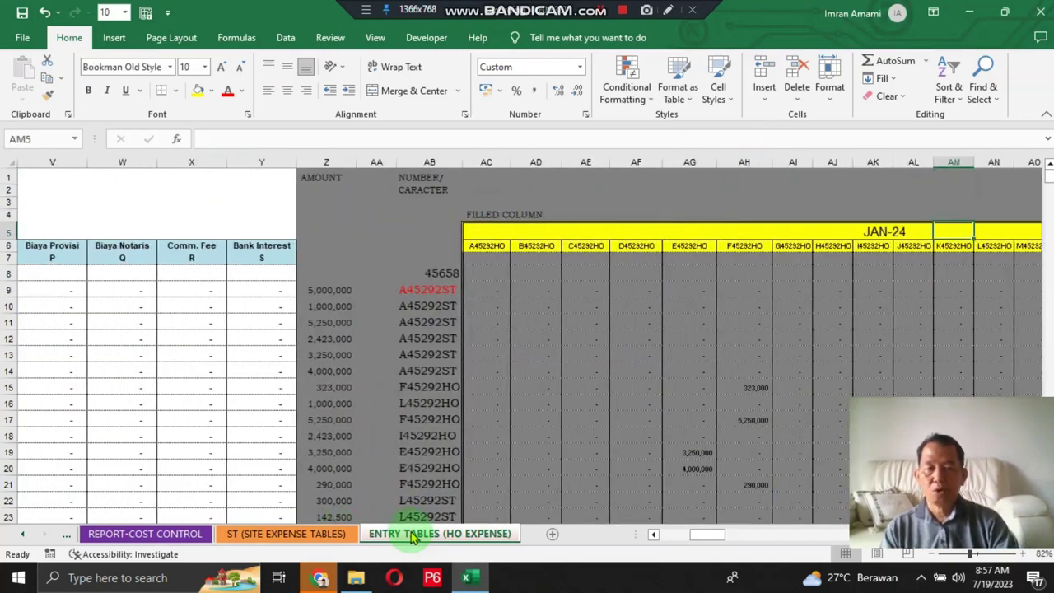
# Go back to the first column of the JAN-24 block and inspect its column code row.
pyautogui.press('Left')
pyautogui.press('Left')
pyautogui.press('Left')
pyautogui.press('Left')
pyautogui.press('Left')
pyautogui.press('Left')
pyautogui.press('Left')
pyautogui.press('Left')
pyautogui.press('Left')
pyautogui.press('Left')
pyautogui.press('Left')
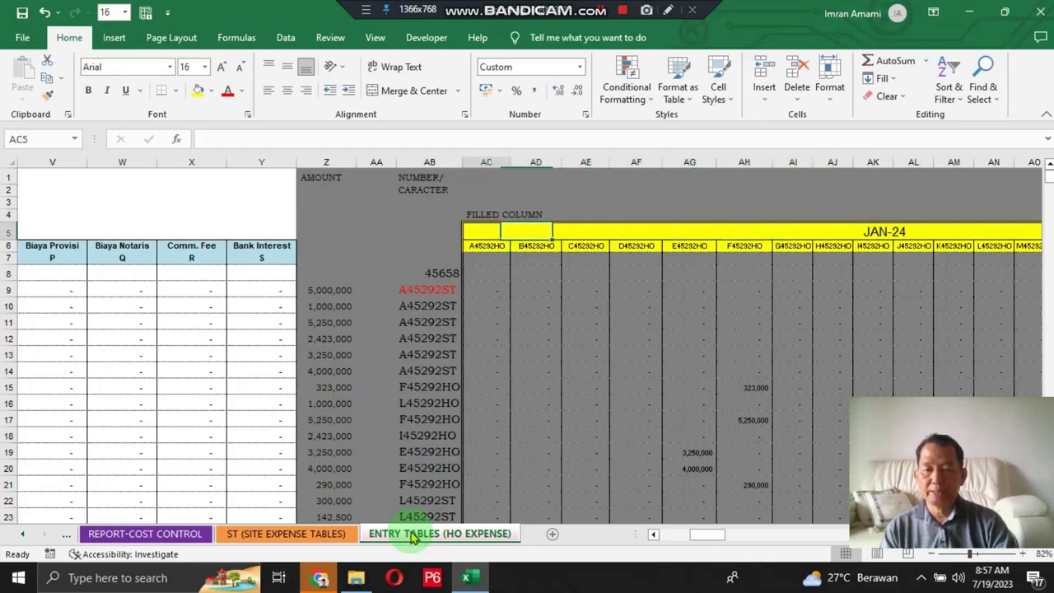
pyautogui.press('Down')
# Review the preceding sheets one by one, from ST (SITE EXPENSE TABLES) back to CASHFLOW.
pyautogui.hotkey('ctrl', 'pageup')
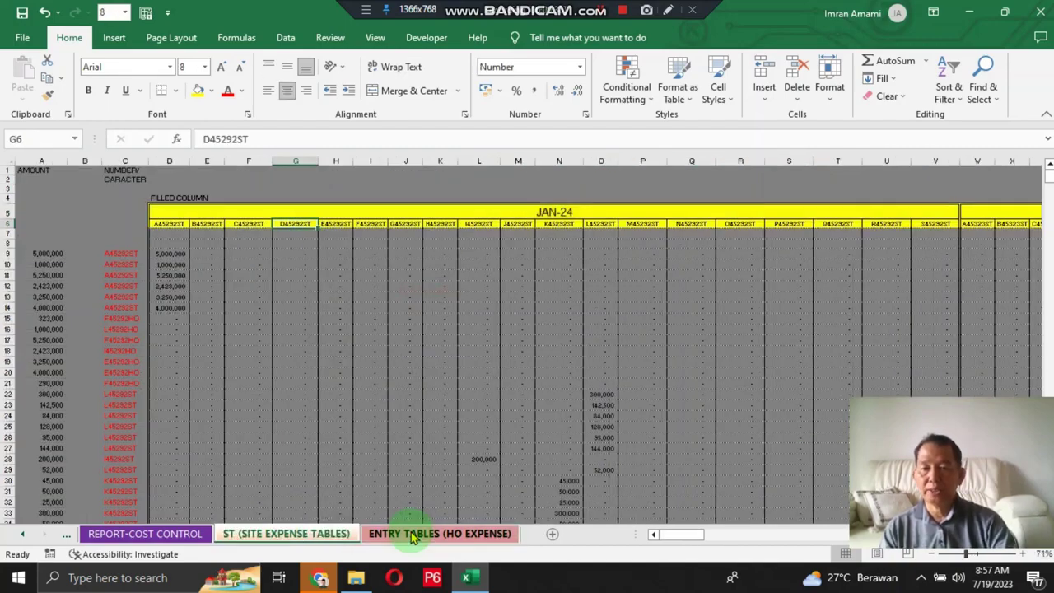
pyautogui.hotkey('ctrl', 'pageup')
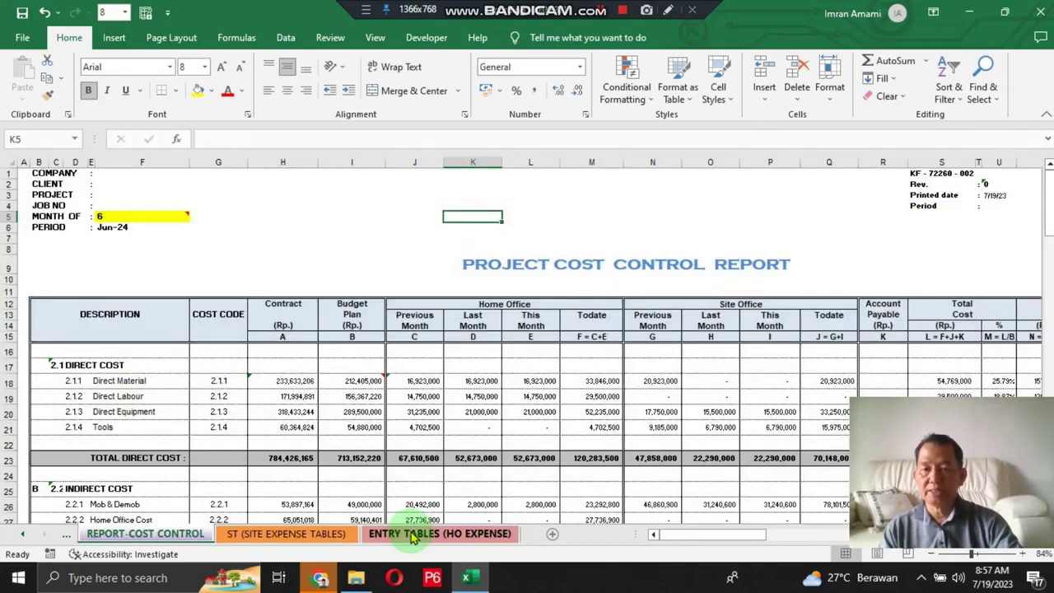
pyautogui.hotkey('ctrl', 'pageup')
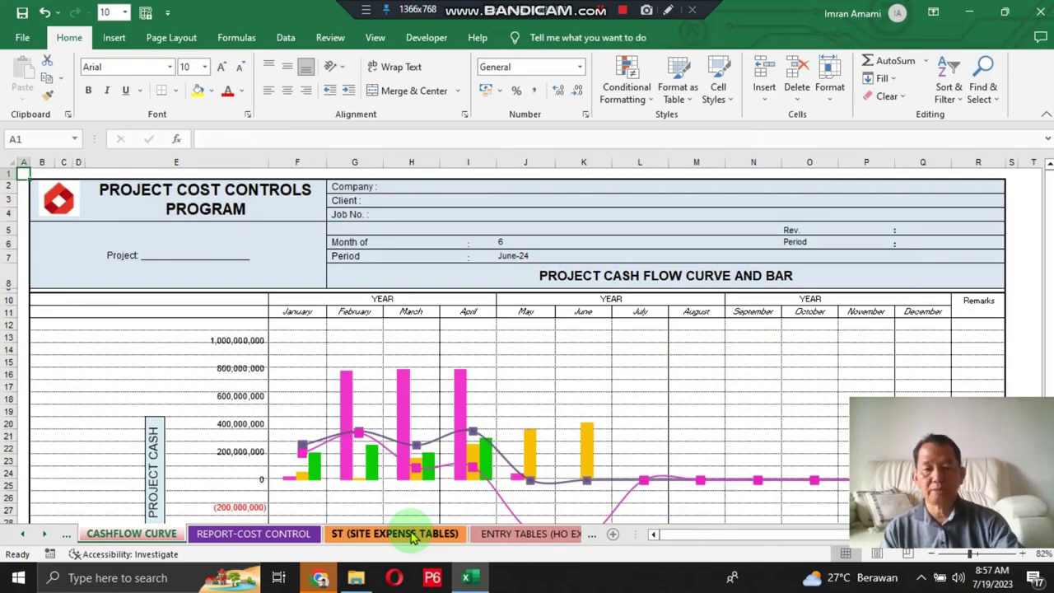
pyautogui.hotkey('ctrl', 'pageup')
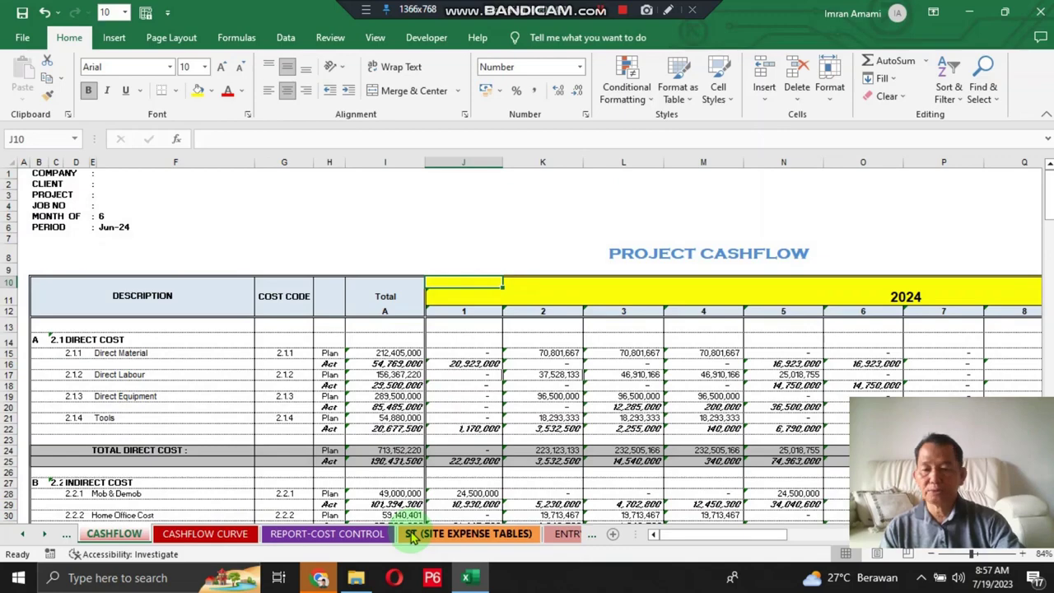
# View the PROJECT COST BALANCE sheet, return it to its first cell, and open the COST BREAKDOWN sheet.
pyautogui.hotkey('ctrl', 'pageup')
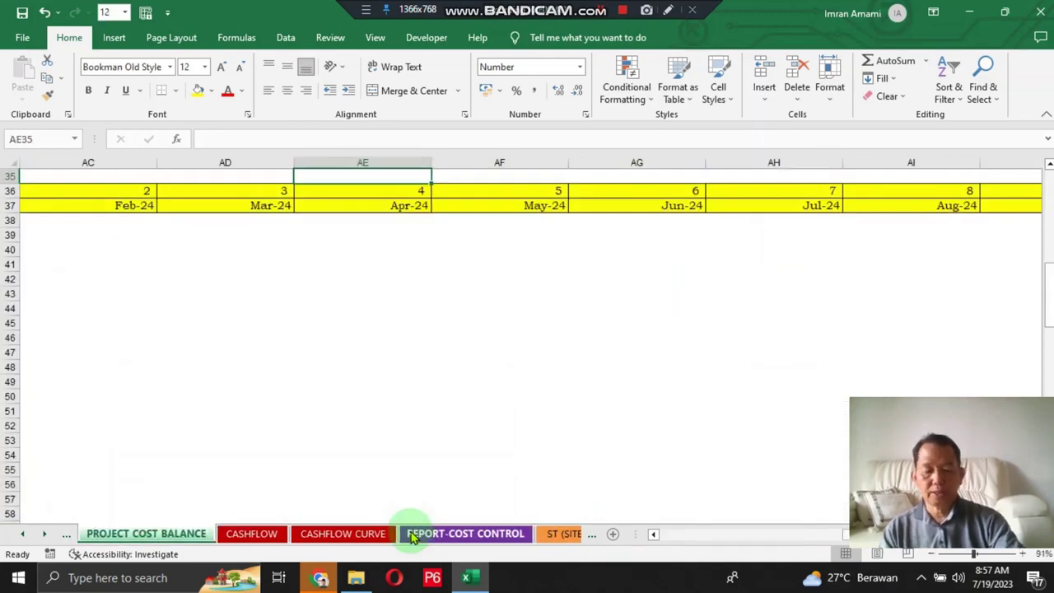
pyautogui.hotkey('ctrl', 'Home')
pyautogui.hotkey('ctrl', 'pageup')
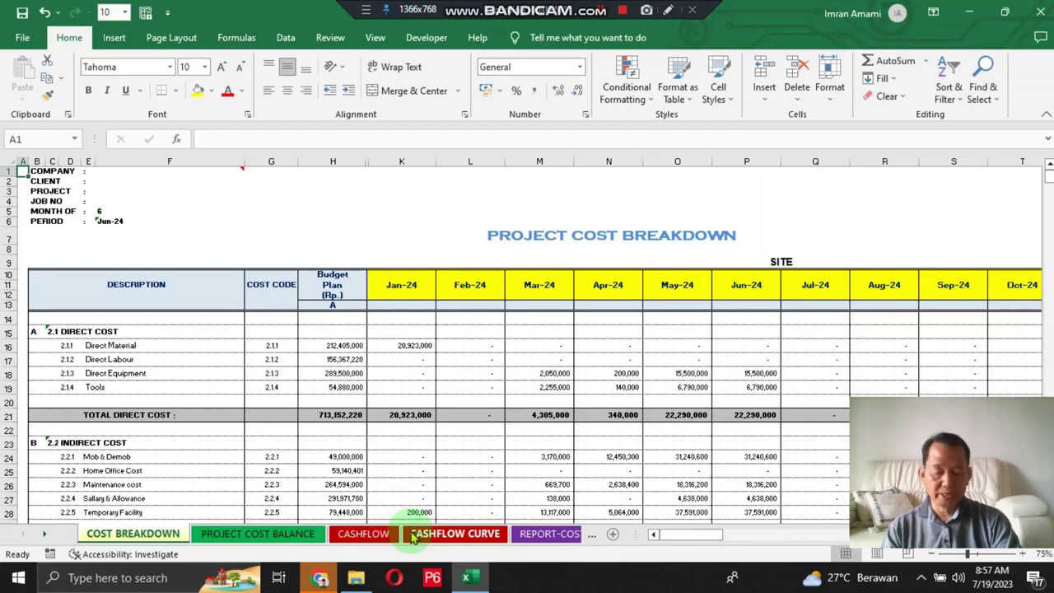
# Go to the Jan-24 month heading in the PROJECT COST BREAKDOWN table.
pyautogui.press('Right')
pyautogui.press('Right')
pyautogui.press('Right')
pyautogui.press('Right')
pyautogui.press('Right')
pyautogui.press('Right')
pyautogui.press('Right')
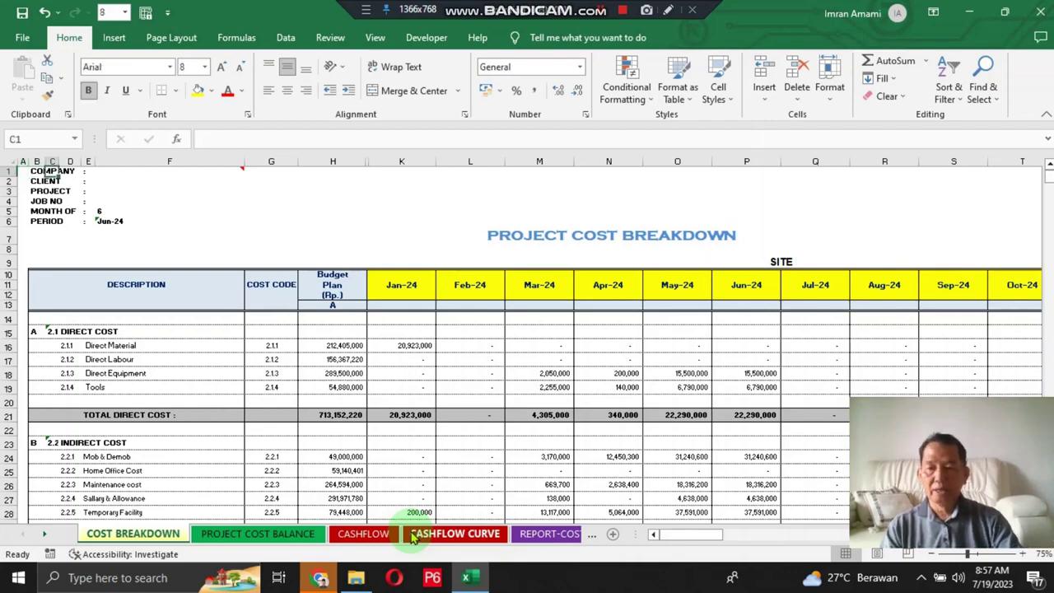
pyautogui.press('Down')
pyautogui.press('Down')
pyautogui.press('Down')
pyautogui.press('Down')
pyautogui.press('Down')
pyautogui.press('Down')
pyautogui.press('Down')
pyautogui.press('Down')
pyautogui.press('Down')
pyautogui.press('Down')
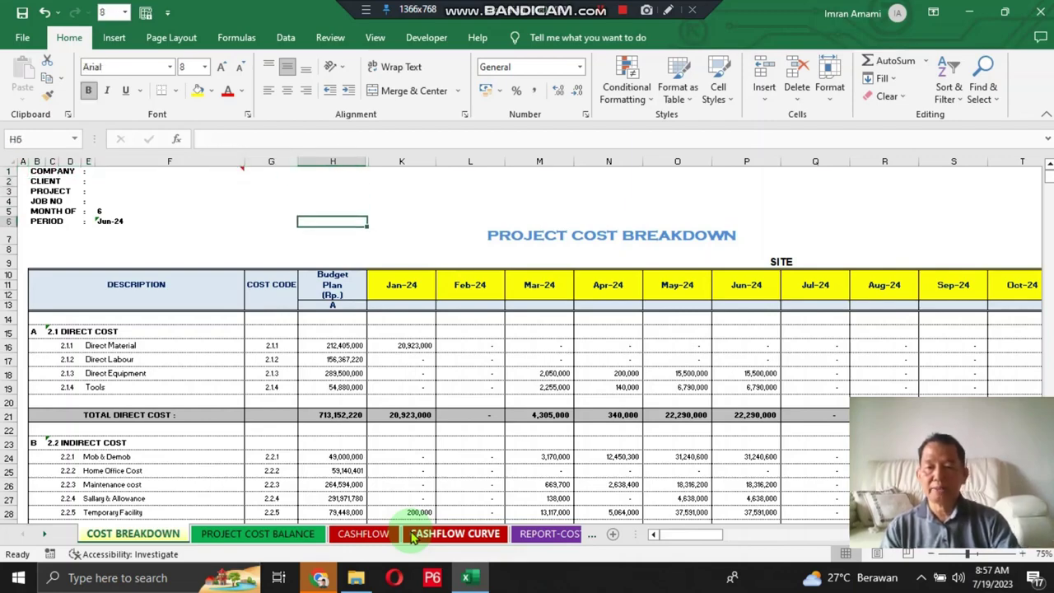
pyautogui.press('Right')
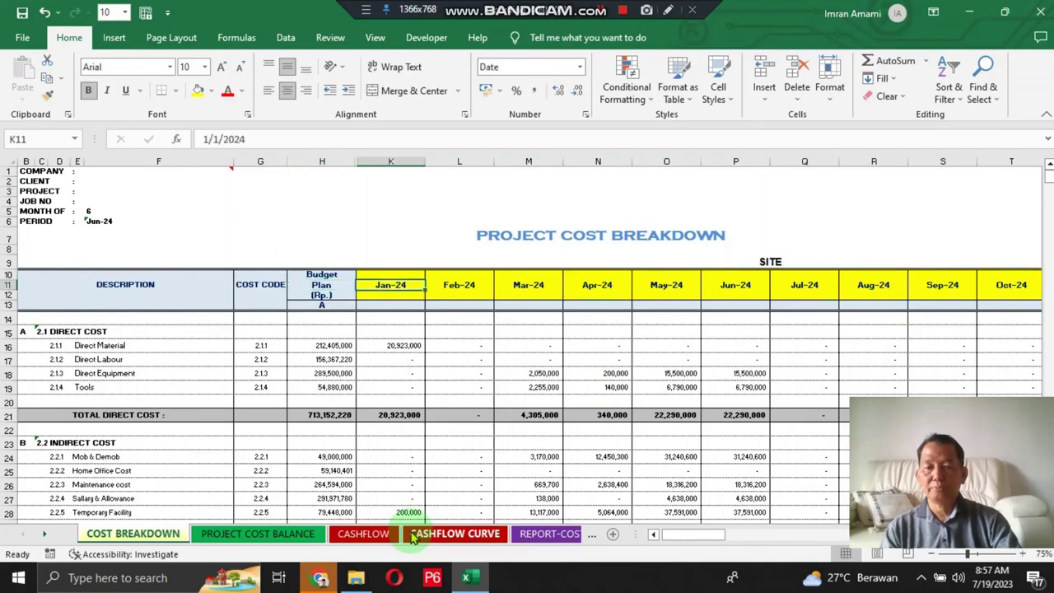
# Examine the Jan-24 site costs through the direct and indirect cost rows down to petty cash/advance.
pyautogui.press('Down')
pyautogui.press('Down')
pyautogui.press('Down')
pyautogui.press('Down')
pyautogui.press('Down')
pyautogui.press('Down')
pyautogui.press('Down')
pyautogui.press('Down')
pyautogui.press('Down')
pyautogui.press('Down')
pyautogui.press('Down')
pyautogui.press('Down')
pyautogui.press('Down')
pyautogui.press('Down')
pyautogui.press('Down')
pyautogui.press('Down')
pyautogui.press('Down')
pyautogui.press('Down')
pyautogui.press('Down')
pyautogui.press('Down')
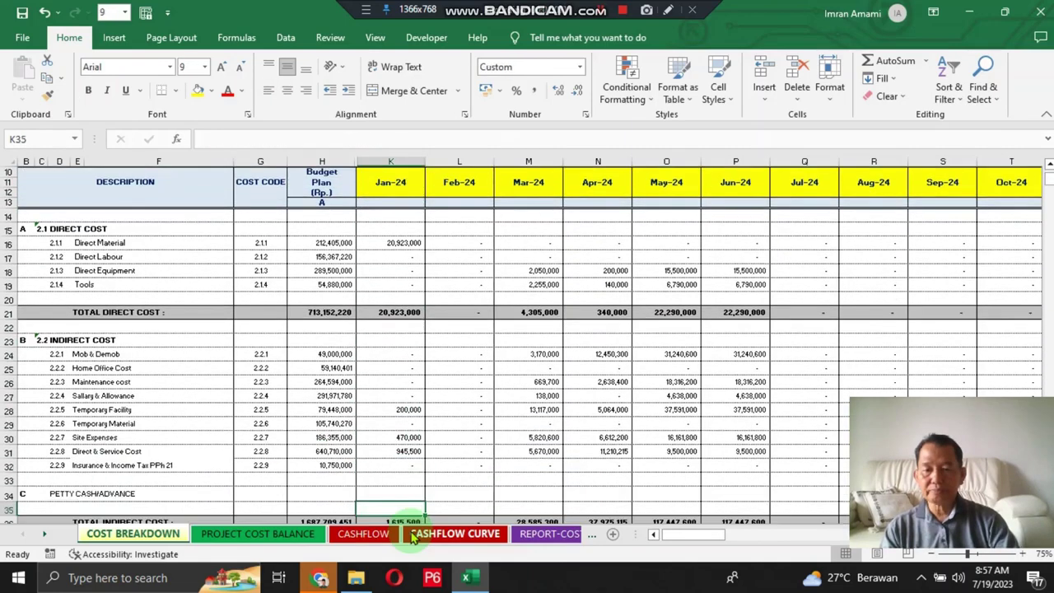
# Return to the top of the cost breakdown and examine the SITE month headings through Dec-24.
pyautogui.press('Up')
pyautogui.press('Up')
pyautogui.press('Up')
pyautogui.press('Up')
pyautogui.press('Up')
pyautogui.press('Up')
pyautogui.press('Up')
pyautogui.press('Up')
pyautogui.press('Up')
pyautogui.press('Up')
pyautogui.press('Up')
pyautogui.press('Up')
pyautogui.press('Up')
pyautogui.press('Up')
pyautogui.press('Up')
pyautogui.press('Up')
pyautogui.press('Up')
pyautogui.press('Up')
pyautogui.press('Up')
pyautogui.press('Up')
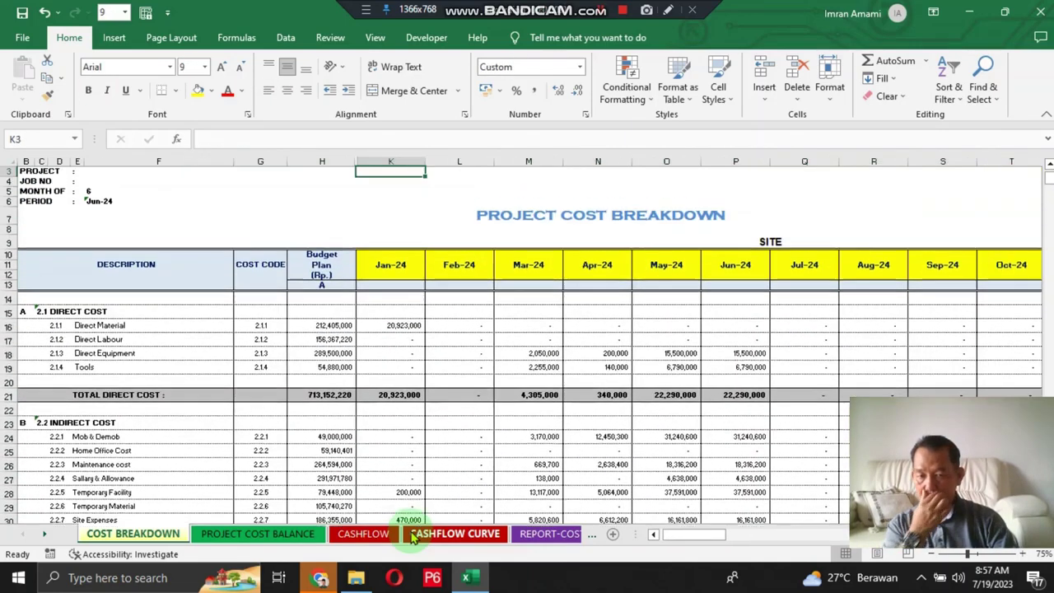
pyautogui.press('Down')
pyautogui.press('Down')
pyautogui.press('Down')
pyautogui.press('Down')
pyautogui.press('Down')
pyautogui.press('Down')
pyautogui.press('Down')
pyautogui.press('Down')
pyautogui.press('Down')
pyautogui.press('Down')
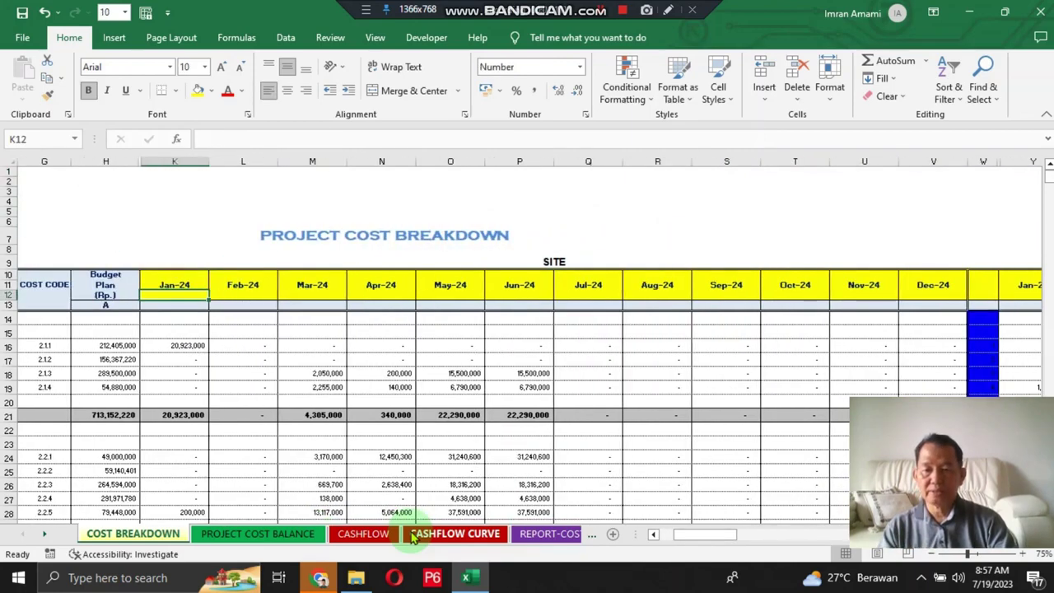
# Examine the monthly site costs from the direct cost rows down past the total indirect cost row.
pyautogui.press('Down')
pyautogui.press('Down')
pyautogui.press('Down')
pyautogui.press('Down')
pyautogui.press('Down')
pyautogui.press('Down')
pyautogui.press('Down')
pyautogui.press('Down')
pyautogui.press('Down')
pyautogui.press('Down')
pyautogui.press('Down')
pyautogui.press('Down')
pyautogui.press('Down')
pyautogui.press('Down')
pyautogui.press('Down')
pyautogui.press('Down')
pyautogui.press('Down')
pyautogui.press('Down')
pyautogui.press('Down')
pyautogui.press('Down')
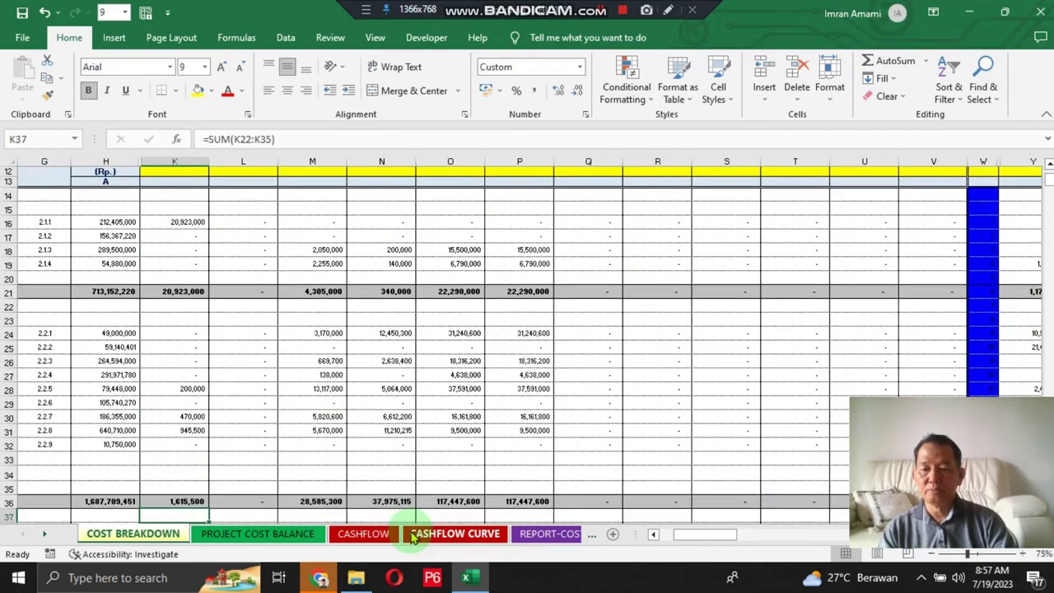
# Examine the remaining monthly cost rows and continue to the Jan-24 heading of the second breakdown table below.
pyautogui.press('Down')
pyautogui.press('Down')
pyautogui.press('Down')
pyautogui.press('Down')
pyautogui.press('Down')
pyautogui.press('Down')
pyautogui.press('Down')
pyautogui.press('Down')
pyautogui.press('Down')
pyautogui.press('Down')
pyautogui.press('Down')
pyautogui.press('Down')
pyautogui.press('Down')
pyautogui.press('Down')
pyautogui.press('Up')
pyautogui.press('Up')
pyautogui.press('Up')
pyautogui.press('Up')
pyautogui.press('Up')
pyautogui.press('Up')
pyautogui.press('Up')
pyautogui.press('Up')
pyautogui.press('Up')
pyautogui.press('Up')
pyautogui.press('Up')
pyautogui.press('Up')
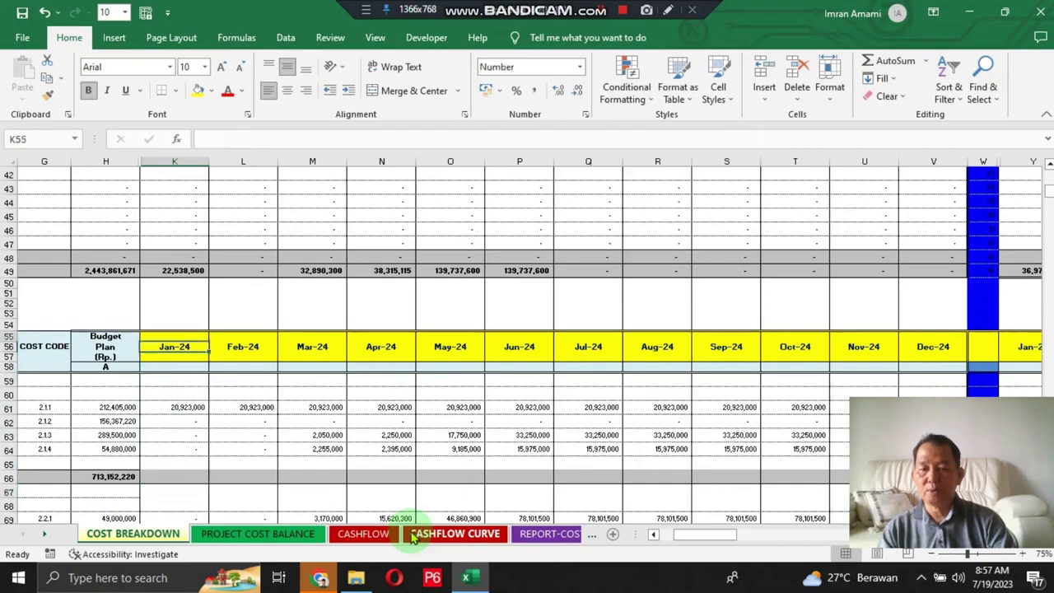
# Examine the second breakdown table's monthly costs from the direct cost rows down to the OFFICE + HO total row.
pyautogui.press('Down')
pyautogui.press('Down')
pyautogui.press('Down')
pyautogui.press('Down')
pyautogui.press('Down')
pyautogui.press('Down')
pyautogui.press('Down')
pyautogui.press('Down')
pyautogui.press('Down')
pyautogui.press('Down')
pyautogui.press('Down')
pyautogui.press('Down')
pyautogui.press('Down')
pyautogui.press('Down')
pyautogui.press('Down')
pyautogui.press('Down')
pyautogui.press('Down')
pyautogui.press('Down')
pyautogui.press('Down')
pyautogui.press('Down')
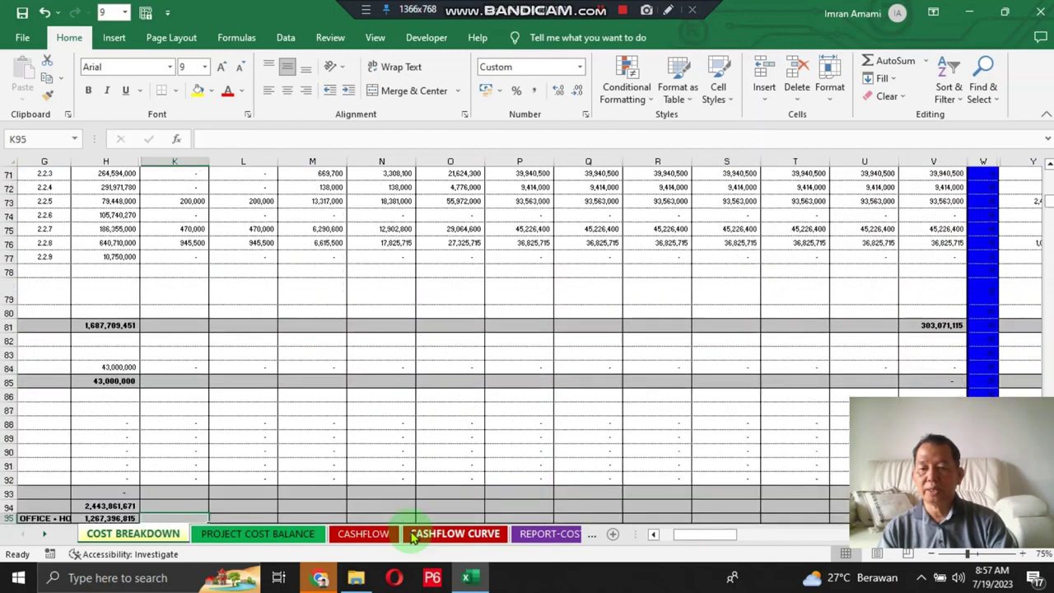
# Examine the monthly summary rows below the breakdown tables, ending at the Jan-24 heading in row 104.
pyautogui.press('Down')
pyautogui.press('Down')
pyautogui.press('Down')
pyautogui.press('Down')
pyautogui.press('Down')
pyautogui.press('Down')
pyautogui.press('Down')
pyautogui.press('Up')
pyautogui.press('Up')
pyautogui.press('Up')
pyautogui.press('Up')
pyautogui.press('Up')
pyautogui.press('Up')
pyautogui.press('Up')
pyautogui.press('Up')
pyautogui.press('Up')
pyautogui.press('Up')
pyautogui.press('Up')
pyautogui.press('Up')
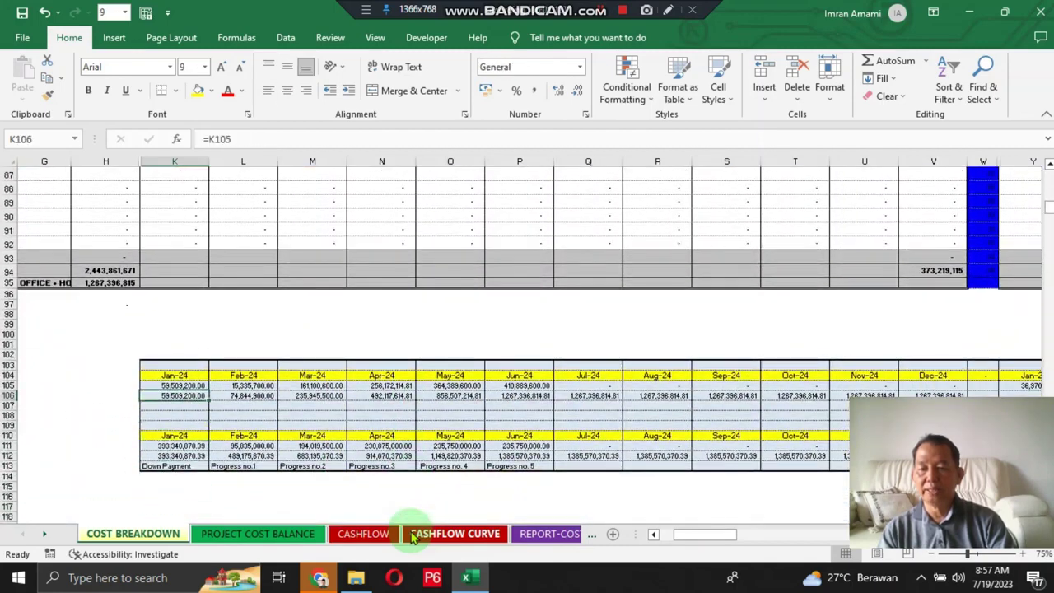
pyautogui.press('Up')
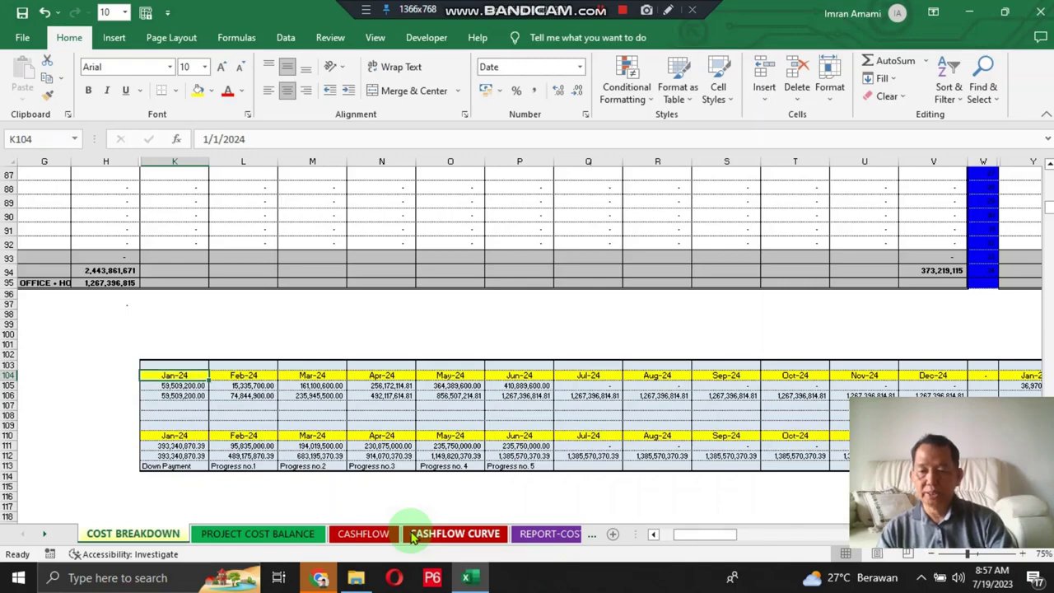
# Switch to the PROJECT COST BALANCE sheet and examine its columns from progress value through project cost and balance.
pyautogui.hotkey('ctrl', 'pagedown')
pyautogui.press('Right')
pyautogui.press('Right')
pyautogui.press('Right')
pyautogui.press('Right')
pyautogui.press('Right')
pyautogui.press('Right')
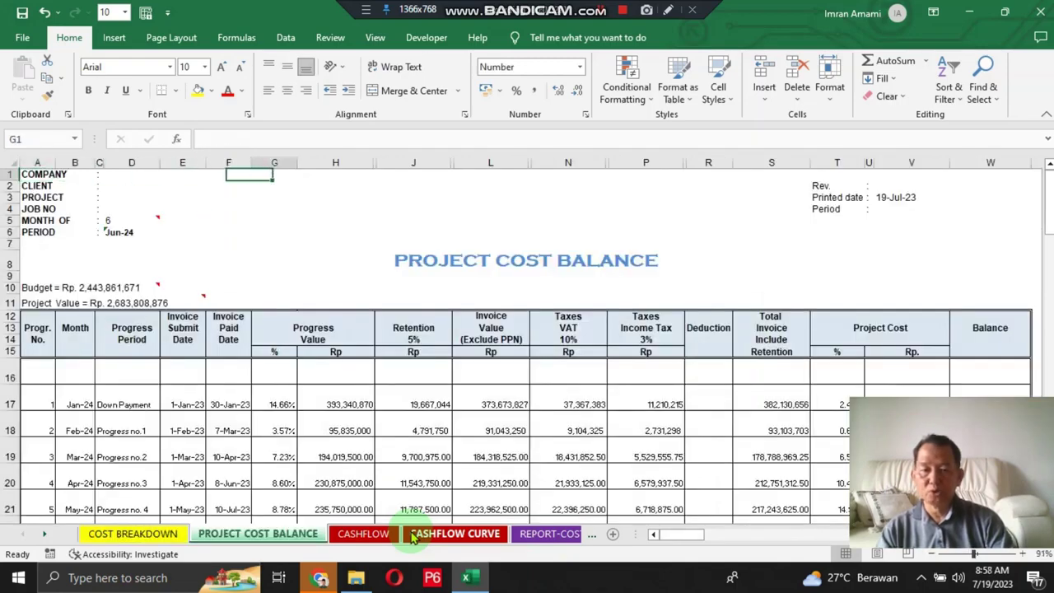
pyautogui.press('Right')
pyautogui.press('Right')
pyautogui.press('Right')
pyautogui.press('Right')
pyautogui.press('Right')
pyautogui.press('Right')
pyautogui.press('Right')
pyautogui.press('Right')
pyautogui.press('Right')
pyautogui.press('Right')
pyautogui.press('Right')
pyautogui.press('Right')
pyautogui.press('Right')
pyautogui.press('Right')
pyautogui.press('Right')
pyautogui.press('Right')
pyautogui.press('Right')
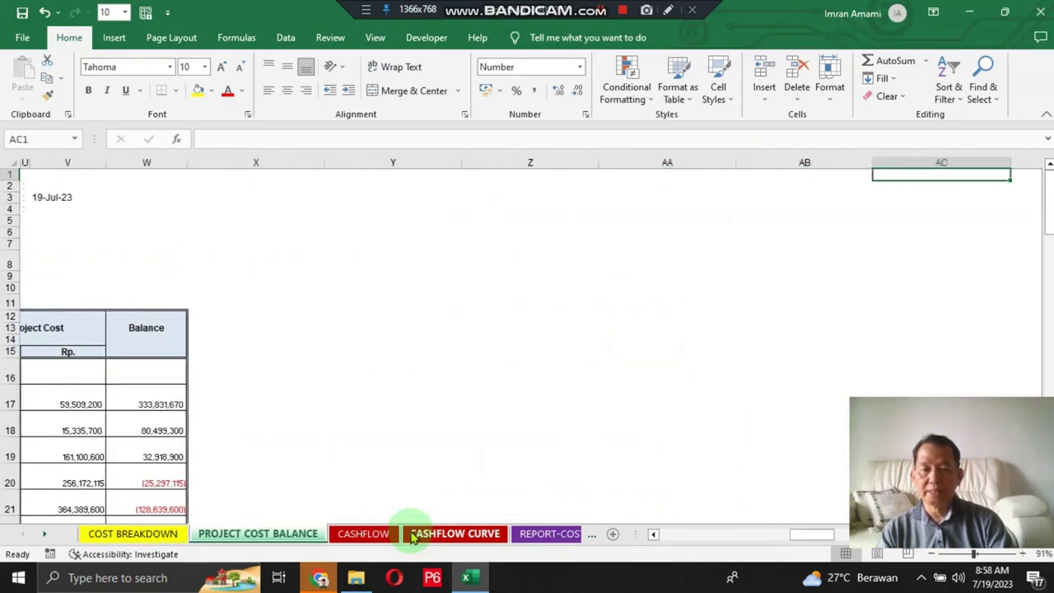
# Examine the project cost and balance figures down to the table's total row.
pyautogui.press('Left')
pyautogui.press('Left')
pyautogui.press('Left')
pyautogui.press('pagedown')
pyautogui.press('Down')
pyautogui.press('Down')
pyautogui.press('Down')
pyautogui.press('Down')
pyautogui.press('Down')
pyautogui.press('Down')
pyautogui.press('Down')
pyautogui.press('Down')
pyautogui.press('Down')
pyautogui.press('Down')
pyautogui.press('Down')
pyautogui.press('Down')
pyautogui.press('Down')
pyautogui.press('Down')
pyautogui.press('Down')
pyautogui.press('Down')
pyautogui.press('Down')
pyautogui.press('Down')
pyautogui.press('Down')
pyautogui.press('Down')
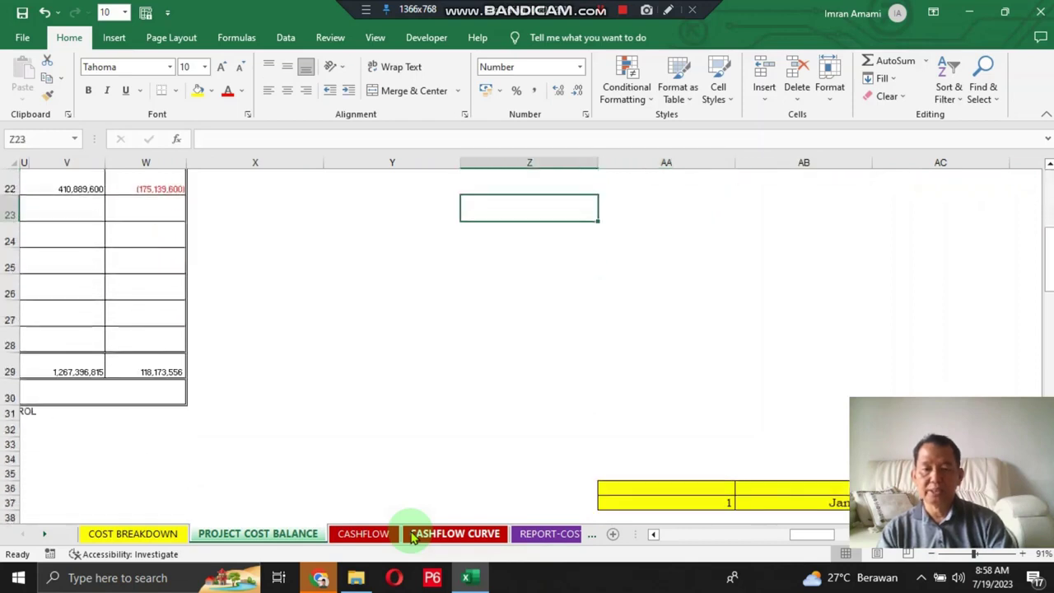
# Examine the area below the balance table and go to cell AA36 of the yellow month lookup table.
pyautogui.press('Down')
pyautogui.press('Down')
pyautogui.press('Down')
pyautogui.press('Down')
pyautogui.press('Down')
pyautogui.press('Down')
pyautogui.press('Down')
pyautogui.press('Down')
pyautogui.press('Down')
pyautogui.press('Down')
pyautogui.press('Down')
pyautogui.press('Up')
pyautogui.press('Up')
pyautogui.press('Up')
pyautogui.press('Up')
pyautogui.press('Up')
pyautogui.press('Up')
pyautogui.press('Up')
pyautogui.press('Up')
pyautogui.press('Up')
pyautogui.press('Up')
pyautogui.press('Up')
pyautogui.press('Up')
pyautogui.press('Up')
pyautogui.press('Up')
pyautogui.press('Up')
pyautogui.press('Up')
pyautogui.press('Up')
pyautogui.press('Up')
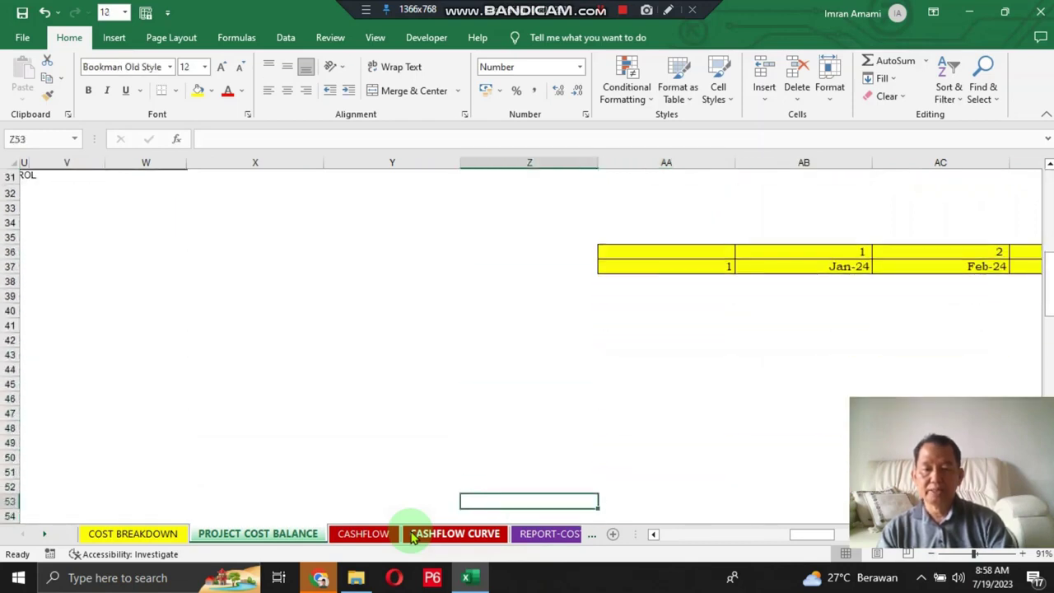
pyautogui.press('Right')
pyautogui.press('Down')
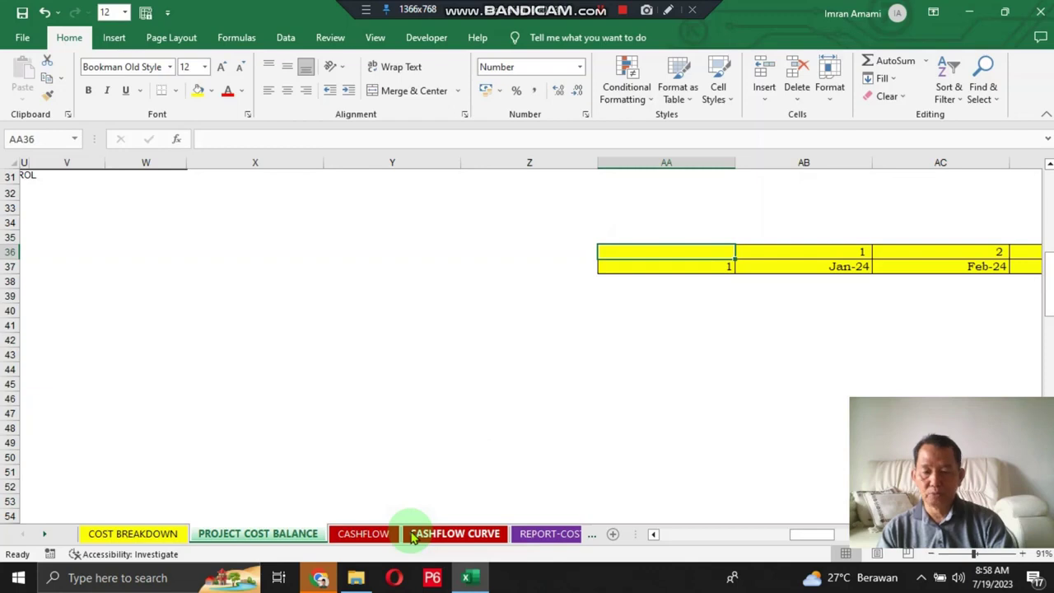
# Switch to the CASHFLOW sheet and go to the 2024 heading of the PROJECT CASHFLOW table.
pyautogui.hotkey('ctrl', 'pagedown')
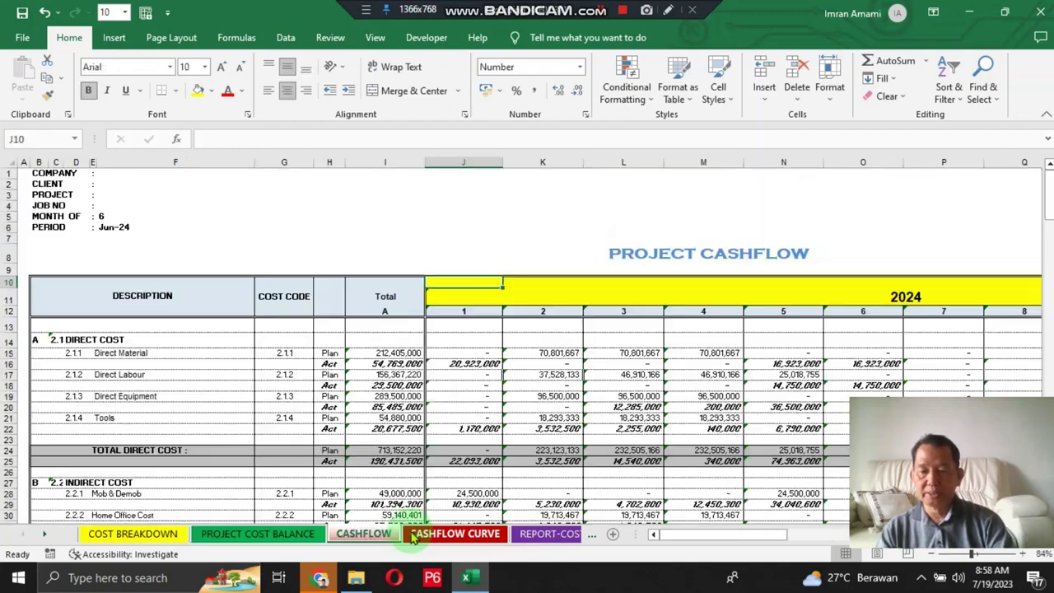
pyautogui.press('Down')
pyautogui.press('Right')
pyautogui.press('Right')
pyautogui.press('Right')
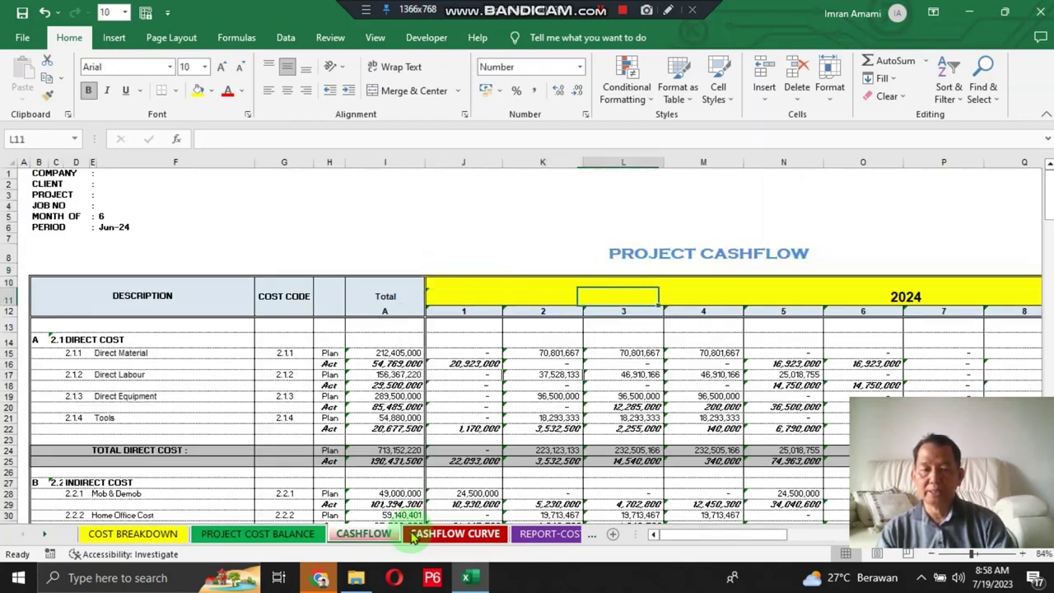
# Examine the 2024 cash flow columns through month 12, going down to the actual Tools cost row.
pyautogui.press('Right')
pyautogui.press('Right')
pyautogui.press('Right')
pyautogui.press('Right')
pyautogui.press('Right')
pyautogui.press('Right')
pyautogui.press('Right')
pyautogui.press('Right')
pyautogui.press('Down')
pyautogui.press('Down')
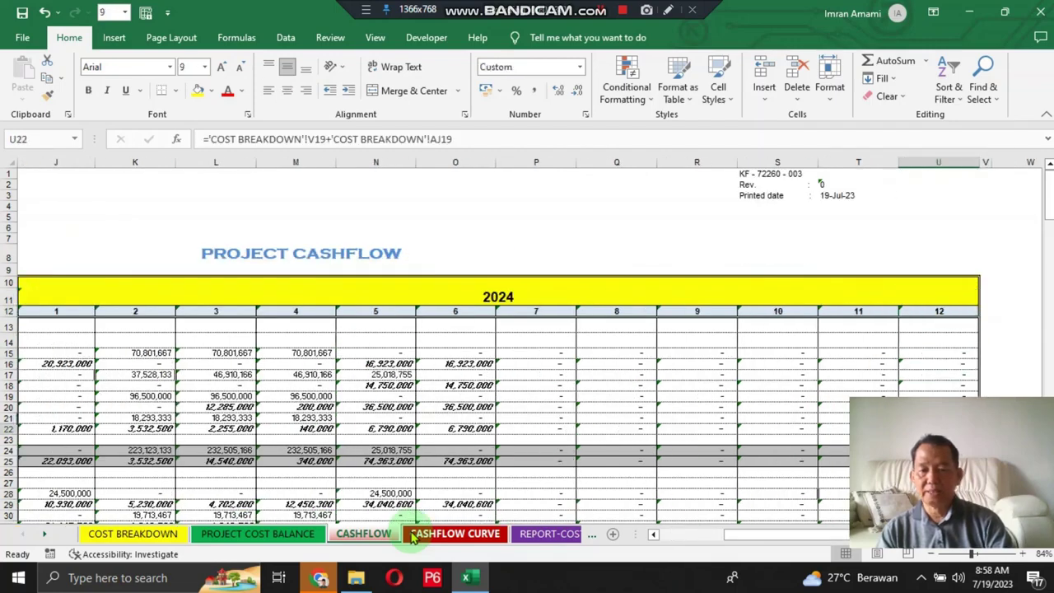
# Examine the cash flow rows from Tools cost down into the next cost section, then return to the row's first column.
pyautogui.press('Left')
pyautogui.press('Down')
pyautogui.press('Down')
pyautogui.press('Down')
pyautogui.press('Down')
pyautogui.press('Down')
pyautogui.press('Down')
pyautogui.press('Down')
pyautogui.press('Down')
pyautogui.press('Down')
pyautogui.press('Home')
# View the CASHFLOW CURVE sheet, then go to the yellow month number cell F5 on the REPORT-COST CONTROL sheet.
pyautogui.hotkey('ctrl', 'pagedown')
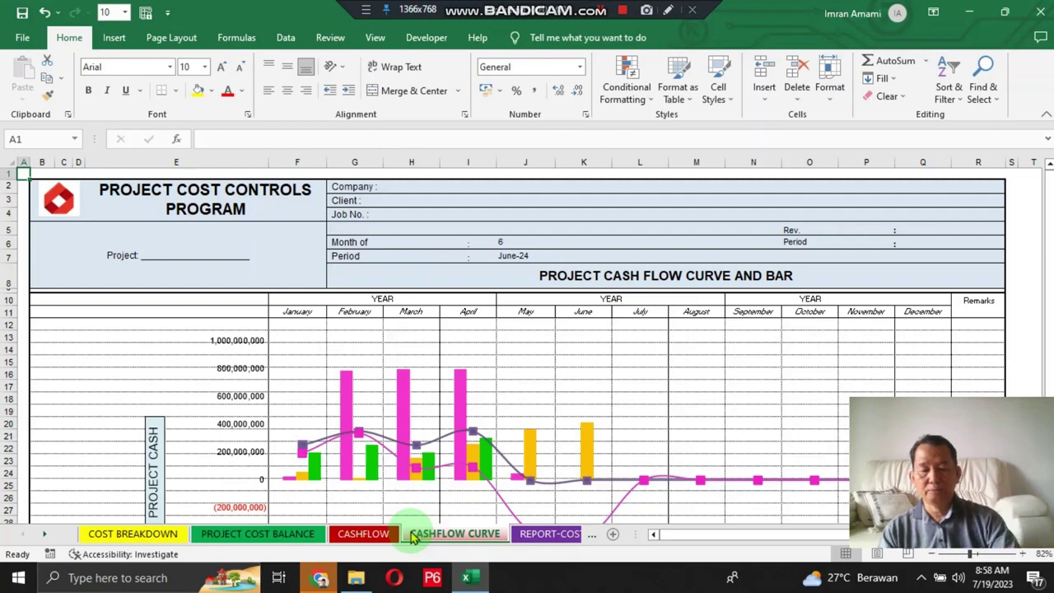
pyautogui.hotkey('ctrl', 'pagedown')
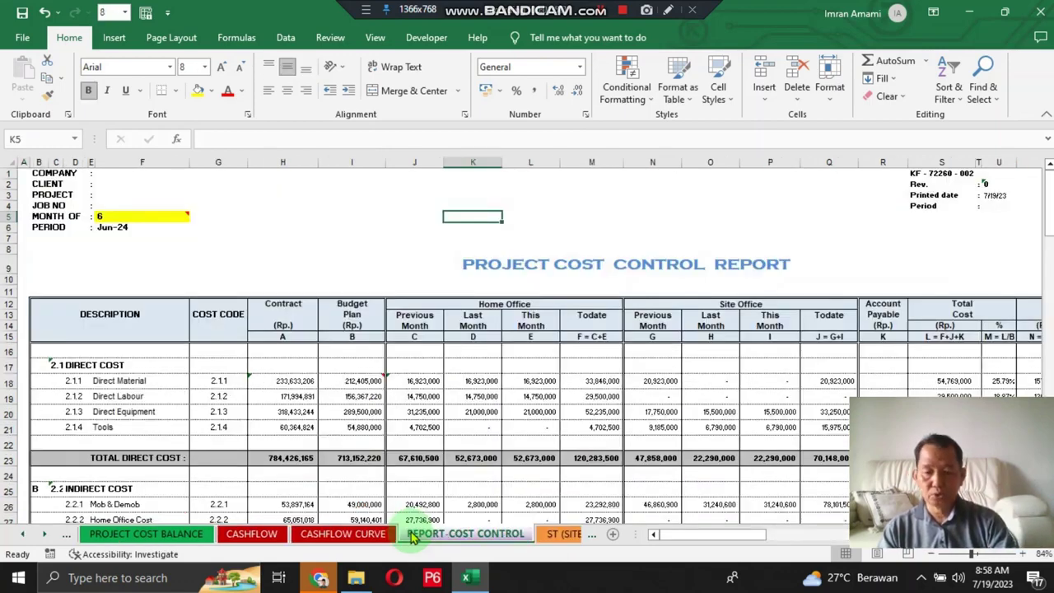
pyautogui.press('Left')
pyautogui.press('Left')
pyautogui.press('Left')
pyautogui.press('Left')
pyautogui.press('Left')
pyautogui.press('Left')
pyautogui.press('Down')
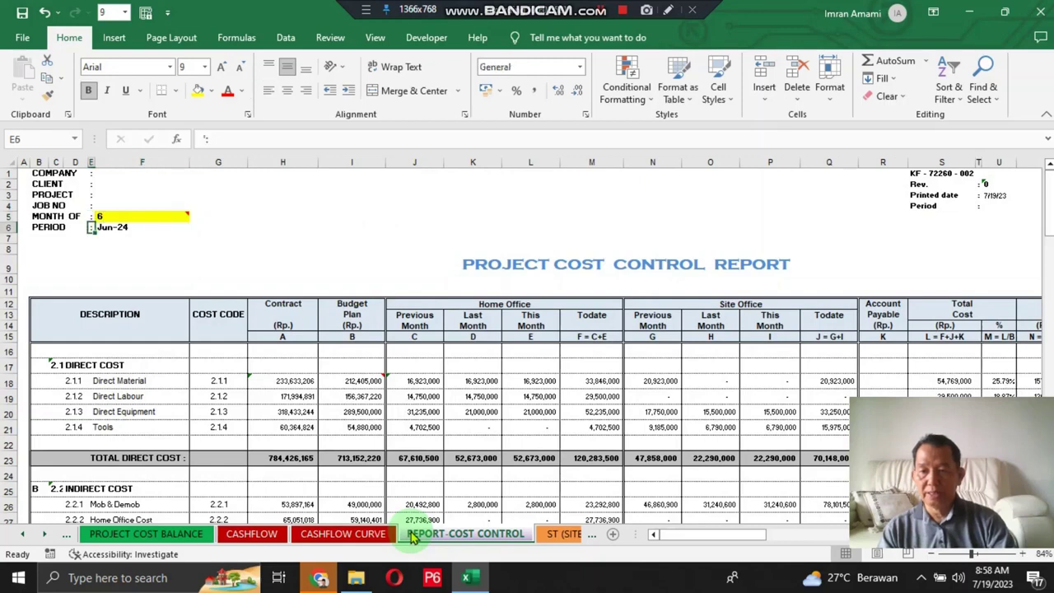
pyautogui.press('Up')
pyautogui.press('Right')
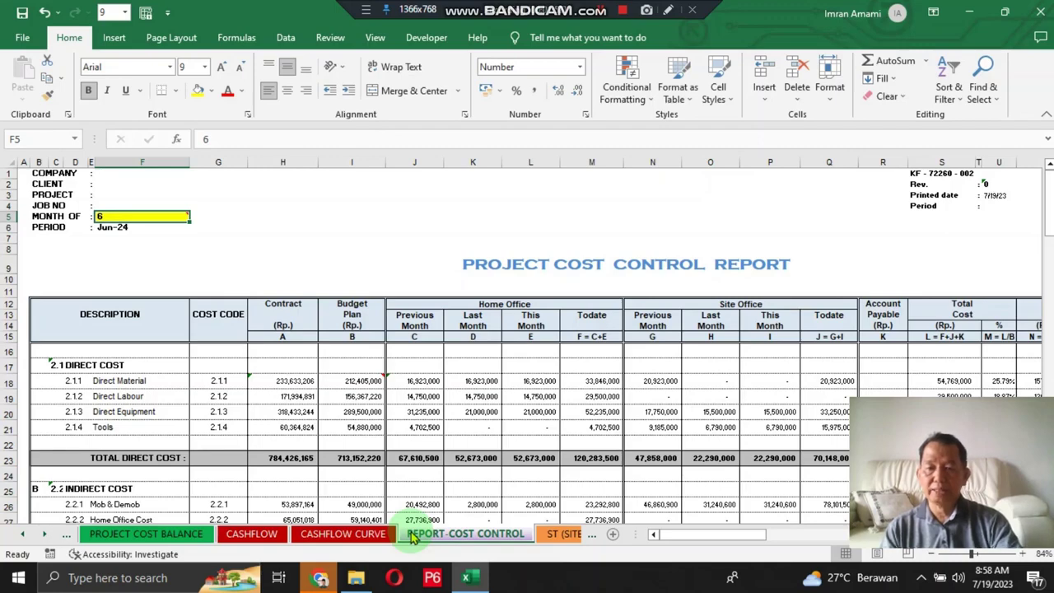
# Switch to the ST (SITE EXPENSE TABLES) sheet and view the area around the JAN-24 filled-column block.
pyautogui.hotkey('ctrl', 'pagedown')
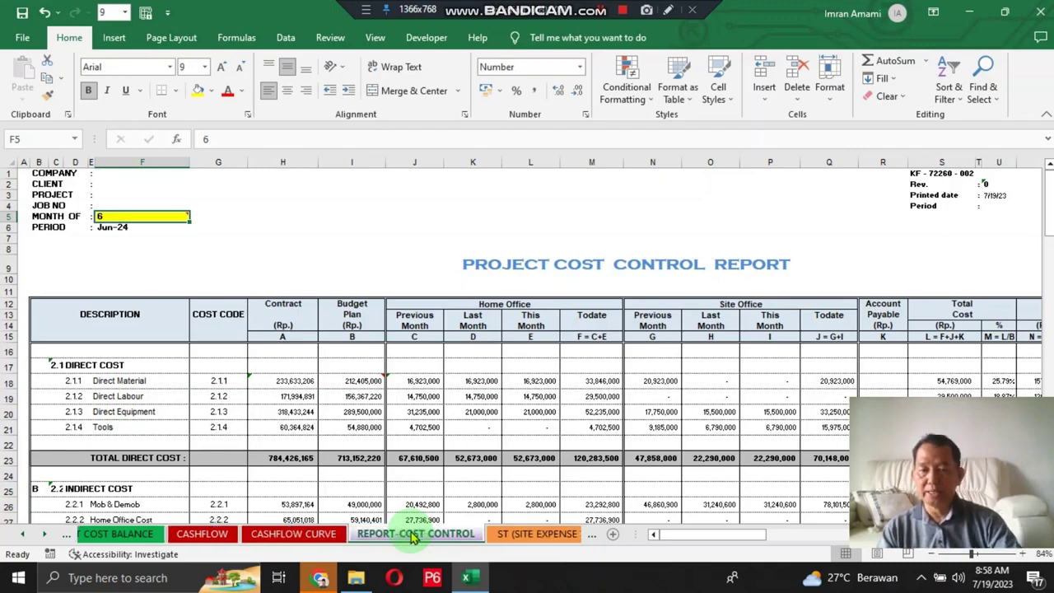
pyautogui.press('Up')
pyautogui.press('Up')
pyautogui.press('Left')
pyautogui.press('Left')
pyautogui.press('Left')
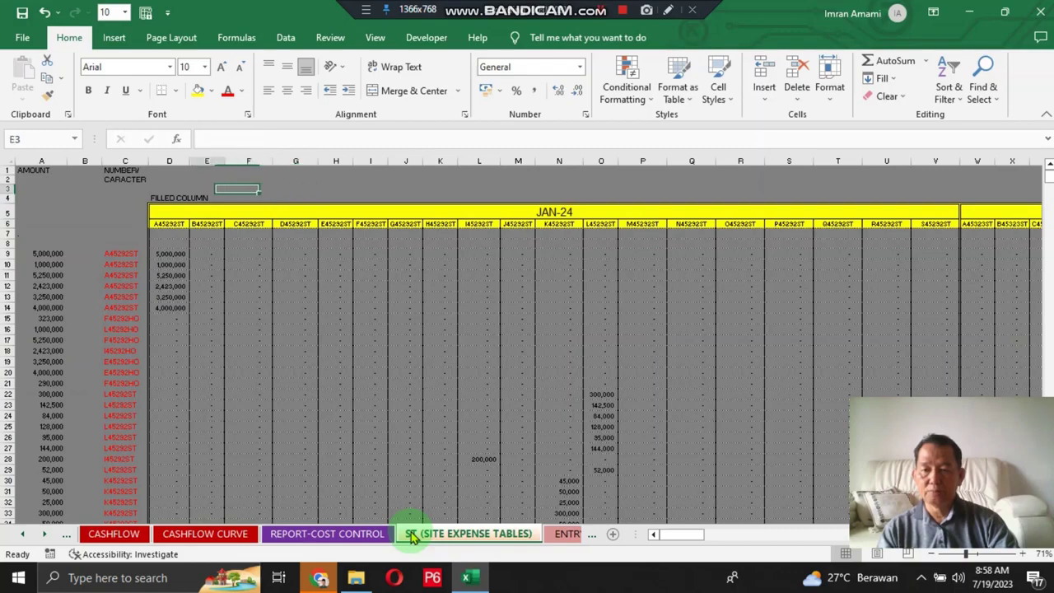
pyautogui.press('Down')
pyautogui.press('Right')
# Switch to the ENTRY TABLES (HO EXPENSE) sheet, view its JAN-24 heading and return to cell A1.
pyautogui.hotkey('ctrl', 'pagedown')
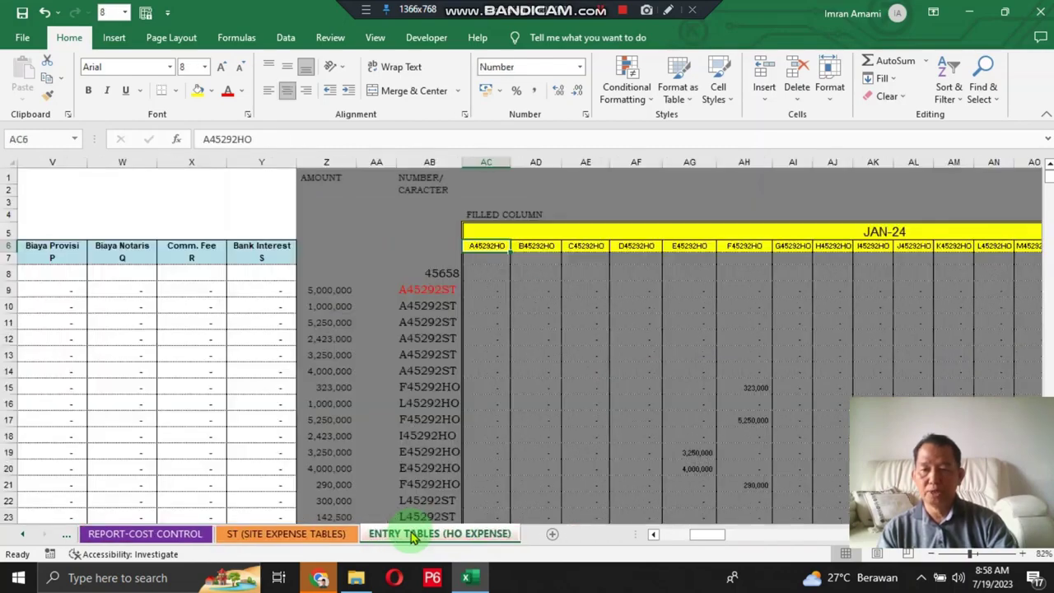
pyautogui.press('Up')
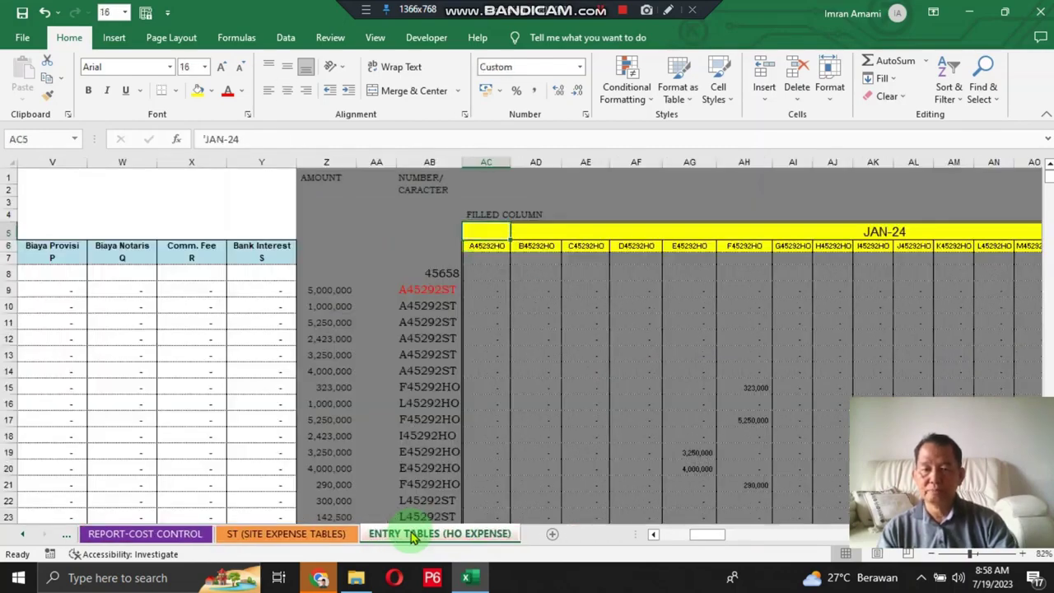
pyautogui.press('Right')
pyautogui.press('Right')
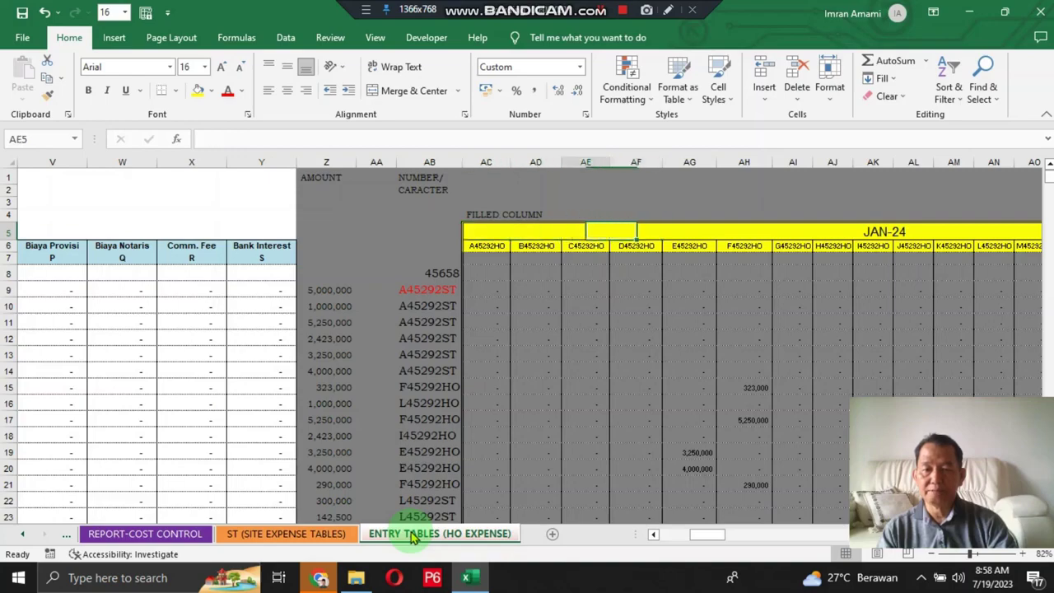
pyautogui.press('Left')
pyautogui.press('Left')
pyautogui.hotkey('ctrl', 'Home')
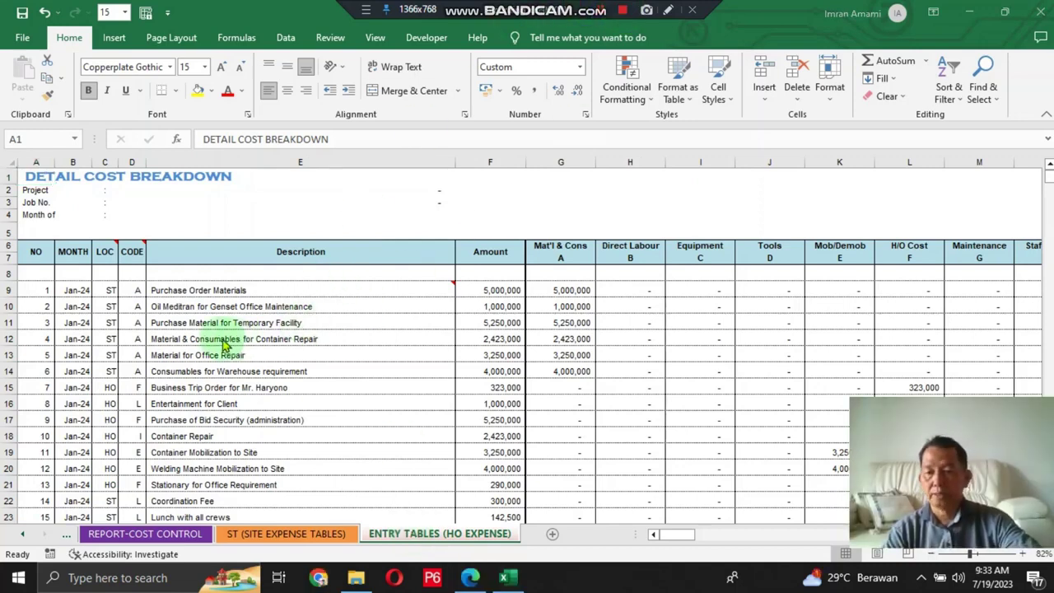
# Go through the NO, MONTH and LOC headings, then examine the location codes down to row 16.
pyautogui.click(22, 255)
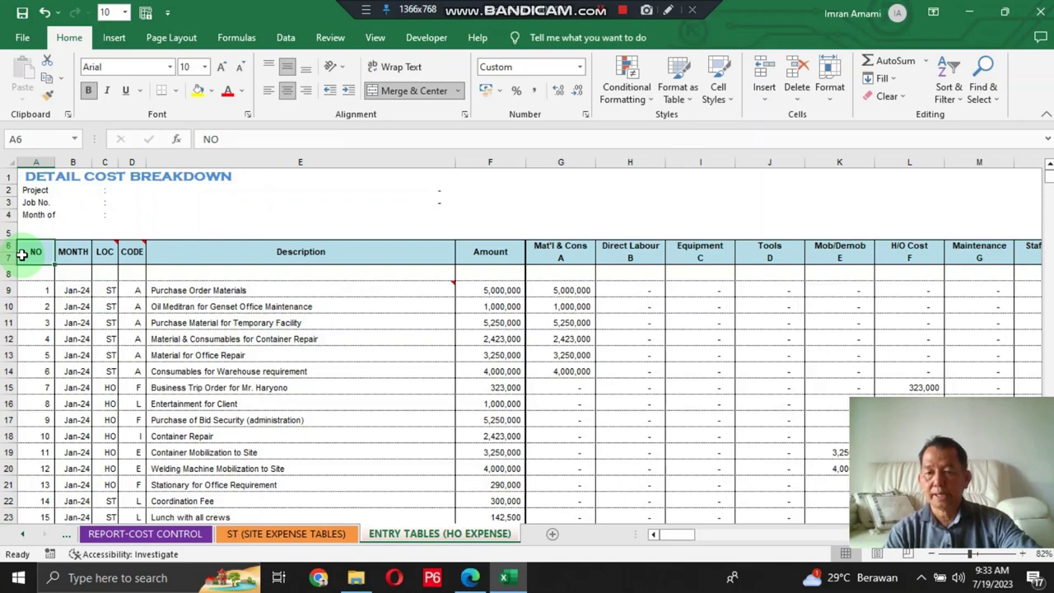
pyautogui.press('Right')
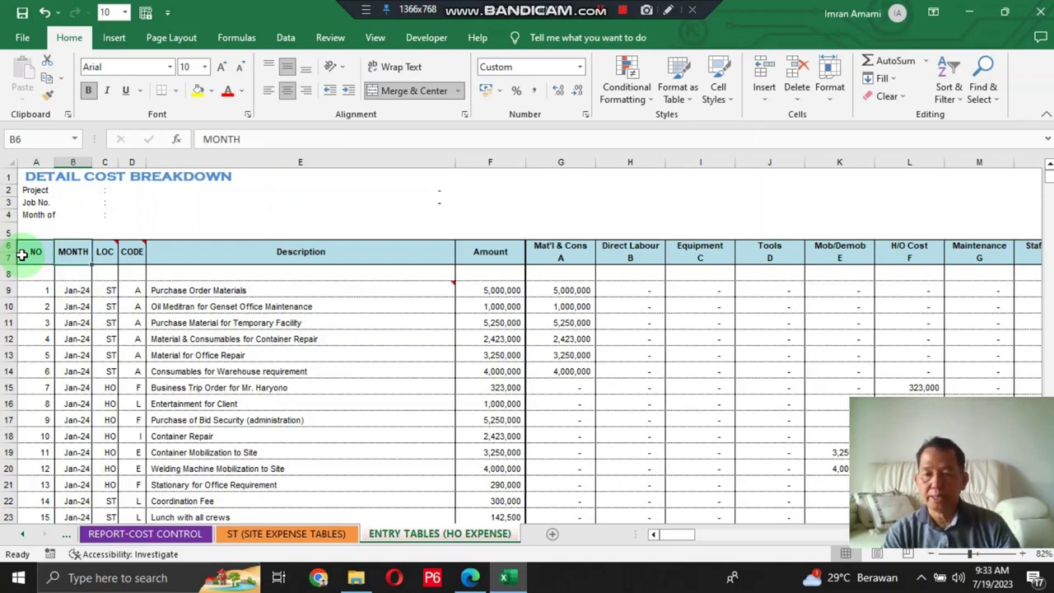
pyautogui.press('Right')
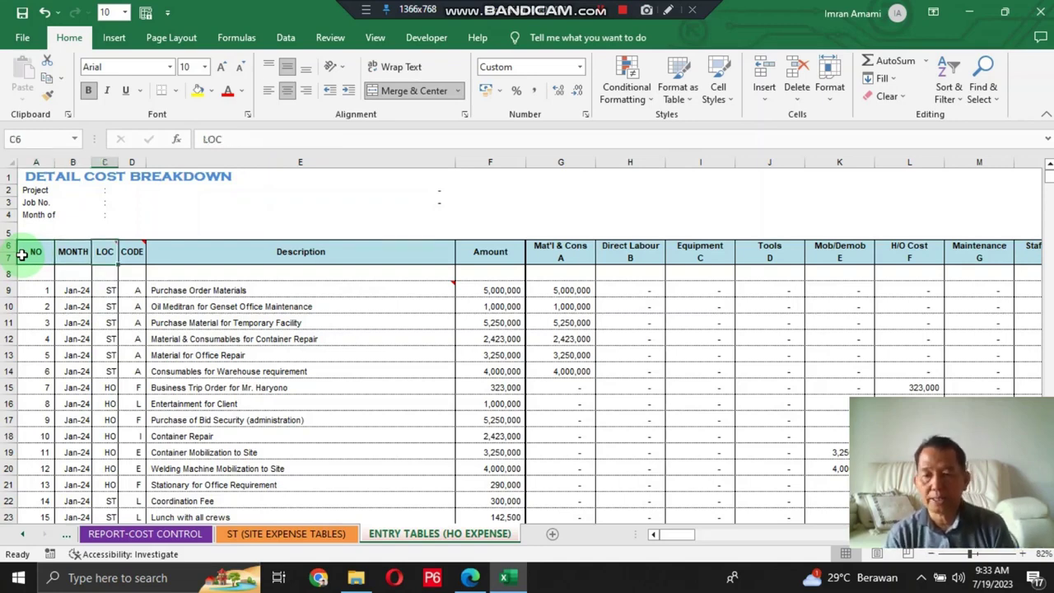
pyautogui.press('Down')
pyautogui.press('Down')
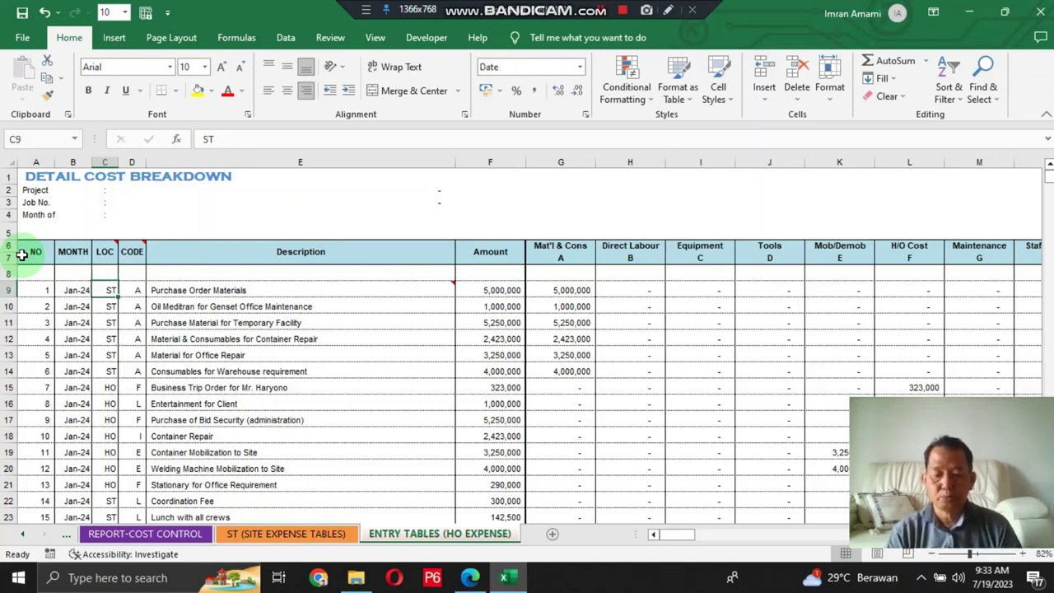
pyautogui.press('Down')
pyautogui.press('Down')
pyautogui.press('Down')
pyautogui.press('Down')
pyautogui.press('Down')
pyautogui.press('Down')
pyautogui.press('Down')
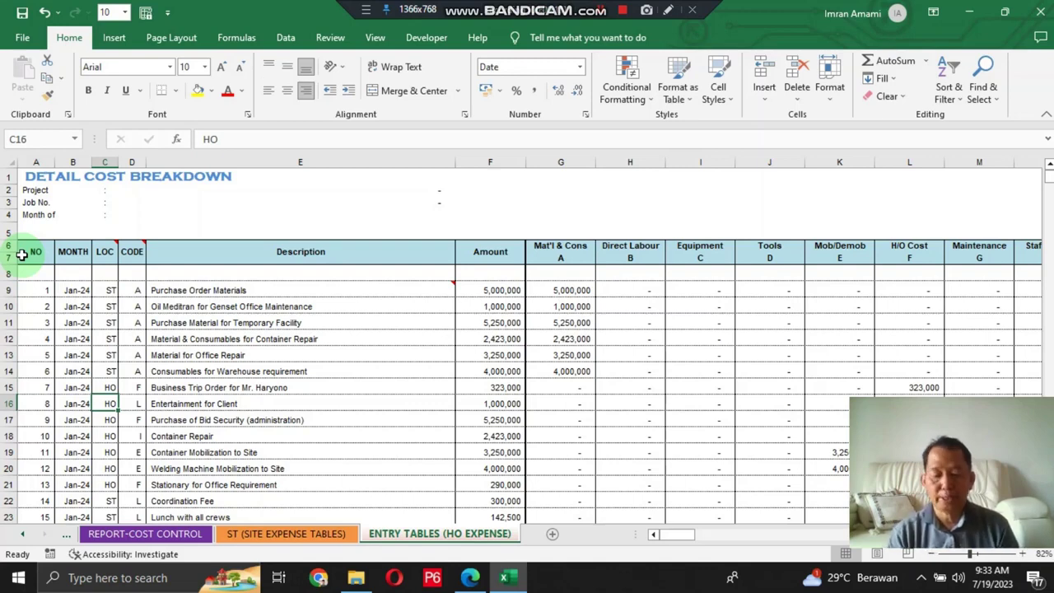
# Return to the LOC heading and continue through the CODE, Description and Amount headings to the cost category columns.
pyautogui.press('Up')
pyautogui.press('Up')
pyautogui.press('Up')
pyautogui.press('Up')
pyautogui.press('Up')
pyautogui.press('Up')
pyautogui.press('Up')
pyautogui.press('Up')
pyautogui.press('Up')
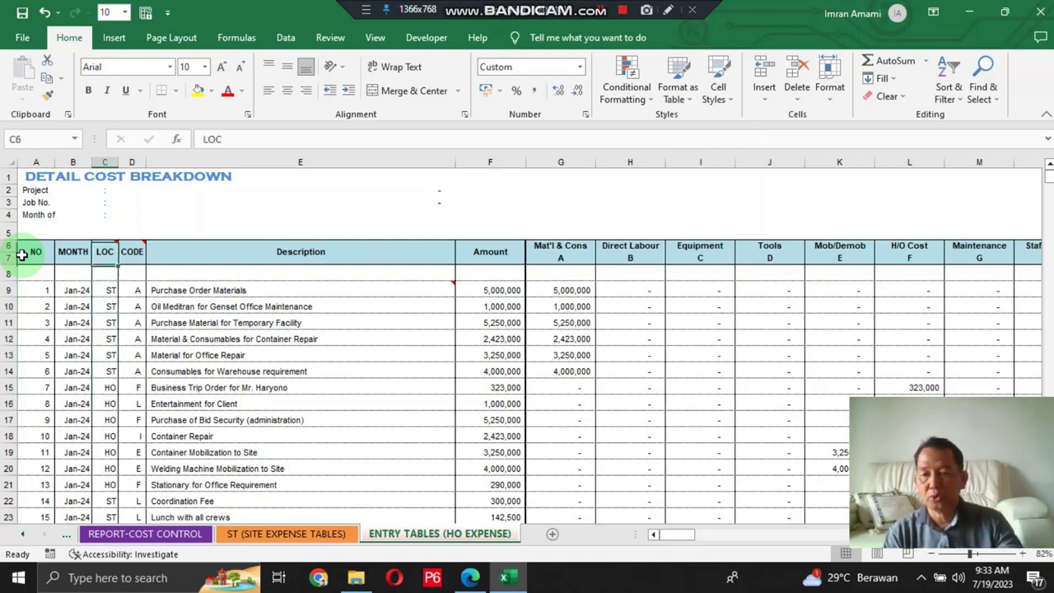
pyautogui.press('Right')
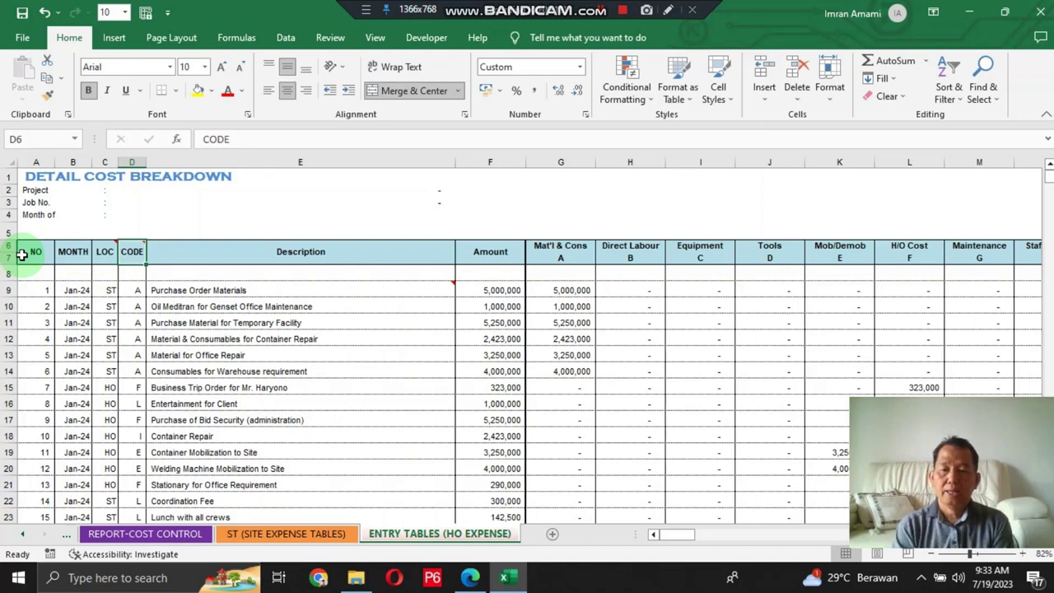
pyautogui.press('Right')
pyautogui.press('Right')
pyautogui.press('Right')
pyautogui.press('Right')
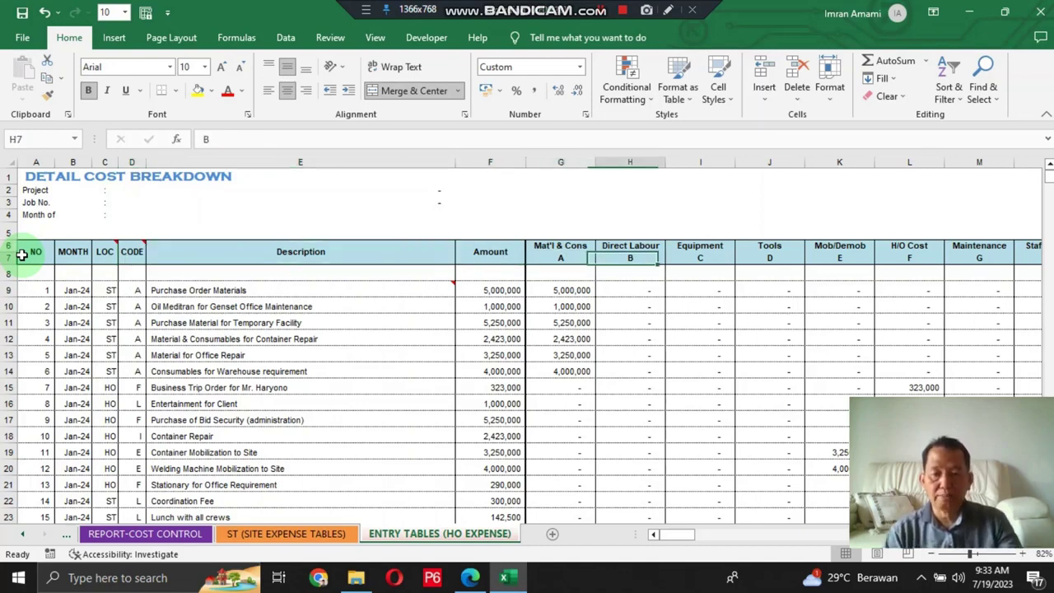
# Examine the category names and their code letters from Mat'l & Cons (A) through Tools (D).
pyautogui.press('Left')
pyautogui.press('Down')
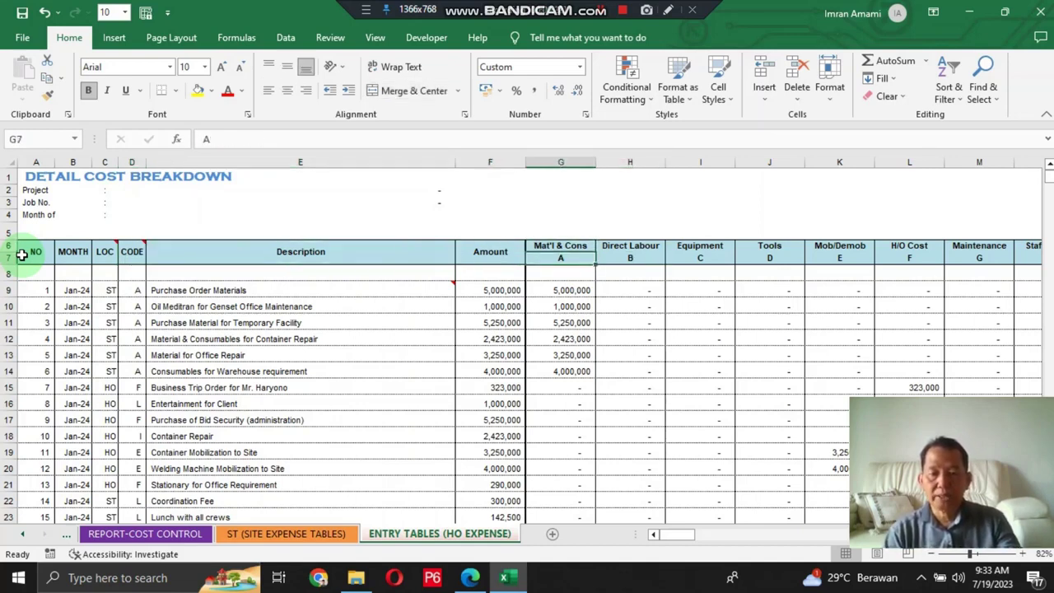
pyautogui.press('Up')
pyautogui.press('Right')
pyautogui.press('Down')
pyautogui.press('Up')
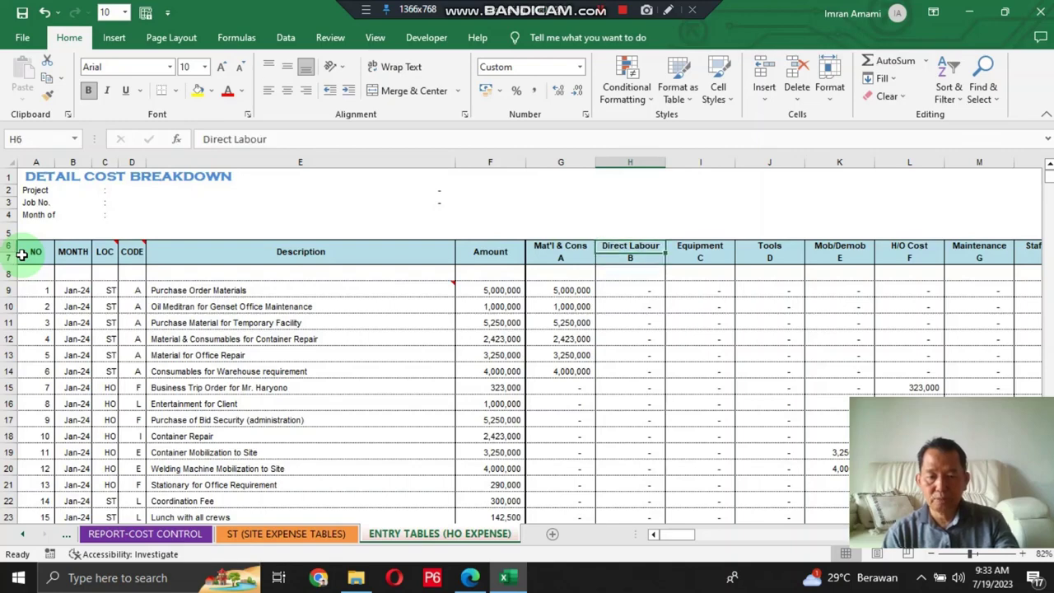
pyautogui.press('Right')
pyautogui.press('Down')
pyautogui.press('Up')
pyautogui.press('Right')
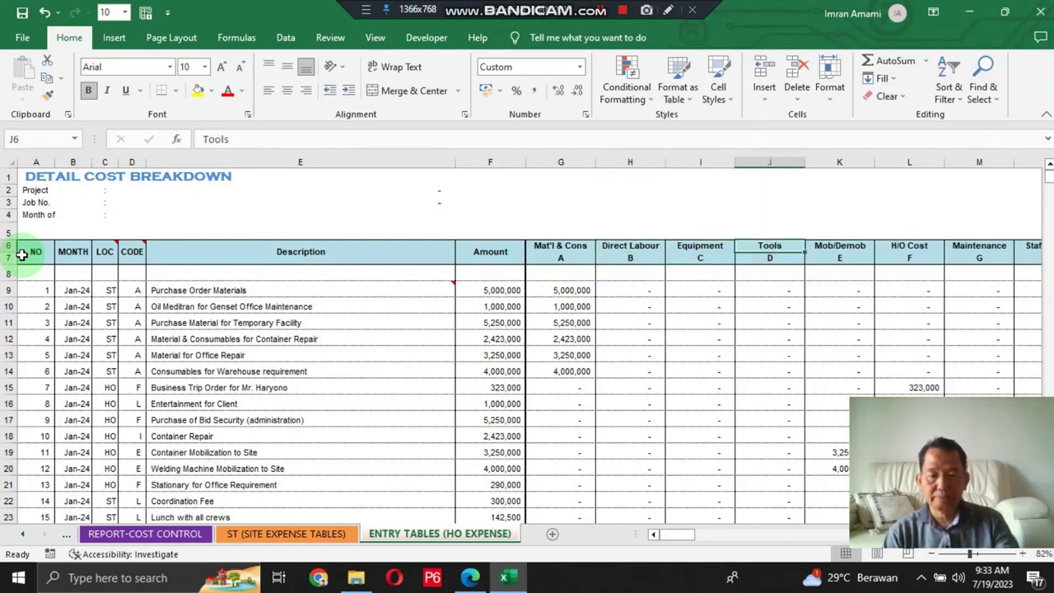
pyautogui.press('Down')
pyautogui.press('Up')
# Examine the remaining cost category headings from Mob/Demob through Bank Interest, up to the grey AMOUNT column.
pyautogui.press('Right')
pyautogui.press('Right')
pyautogui.press('Right')
pyautogui.press('Right')
pyautogui.press('Right')
pyautogui.press('Right')
pyautogui.press('Right')
pyautogui.press('Right')
pyautogui.press('Right')
pyautogui.press('Right')
pyautogui.press('Right')
pyautogui.press('Right')
pyautogui.press('Right')
pyautogui.press('Right')
pyautogui.press('Right')
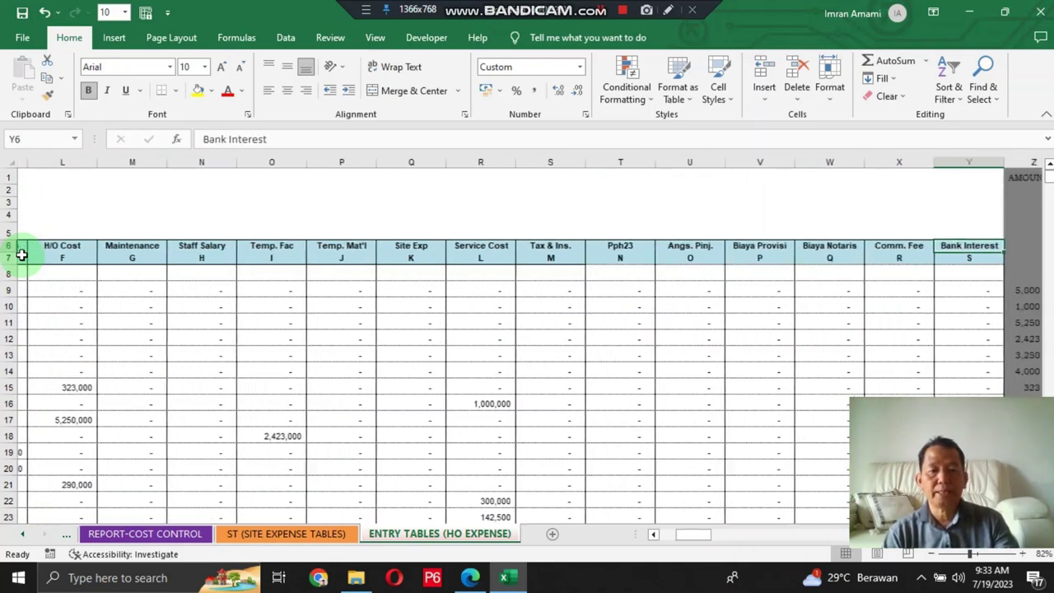
pyautogui.press('Right')
pyautogui.press('Right')
pyautogui.press('Left')
pyautogui.press('Left')
pyautogui.press('Right')
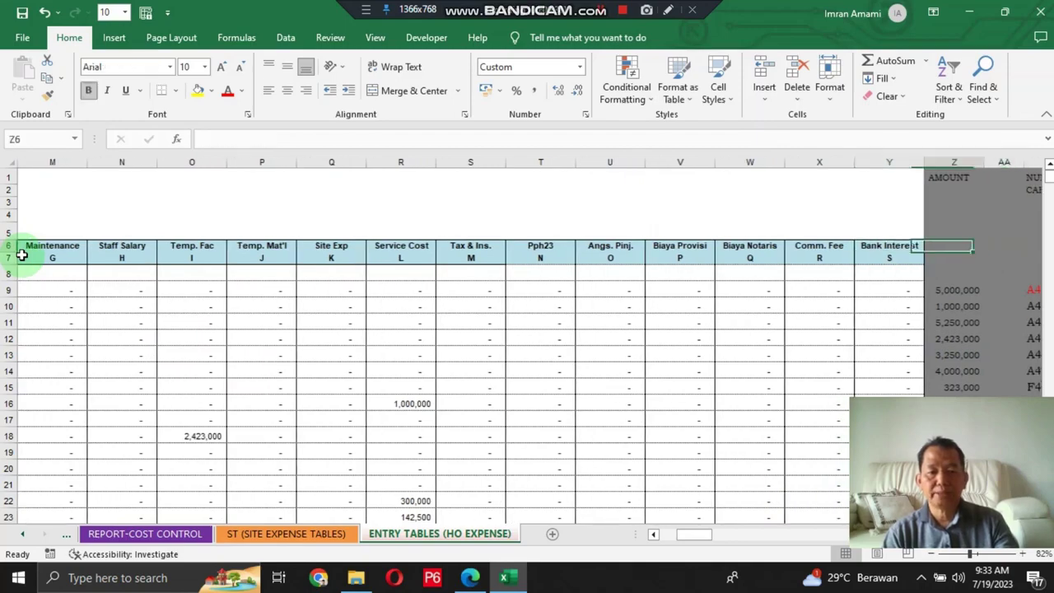
# Examine the yellow filled-column code headings up to column AI, then go back to the first heading in AC6.
pyautogui.press('Right')
pyautogui.press('Right')
pyautogui.press('Right')
pyautogui.press('Right')
pyautogui.press('Right')
pyautogui.press('Right')
pyautogui.press('Right')
pyautogui.press('Right')
pyautogui.press('Right')
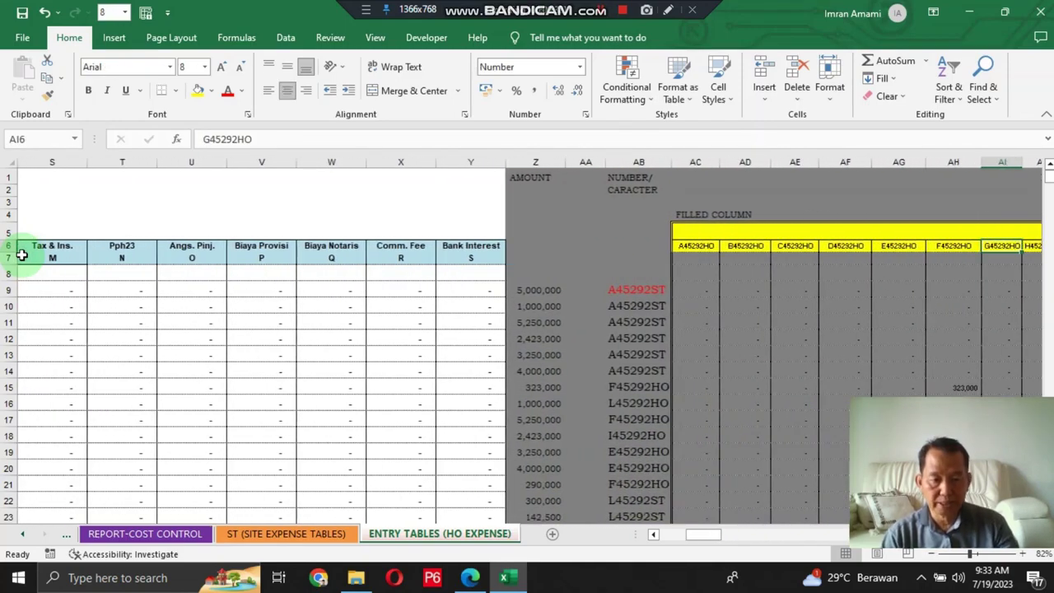
pyautogui.press('Left')
pyautogui.press('Left')
pyautogui.press('Left')
pyautogui.press('Left')
pyautogui.press('Left')
pyautogui.press('Left')
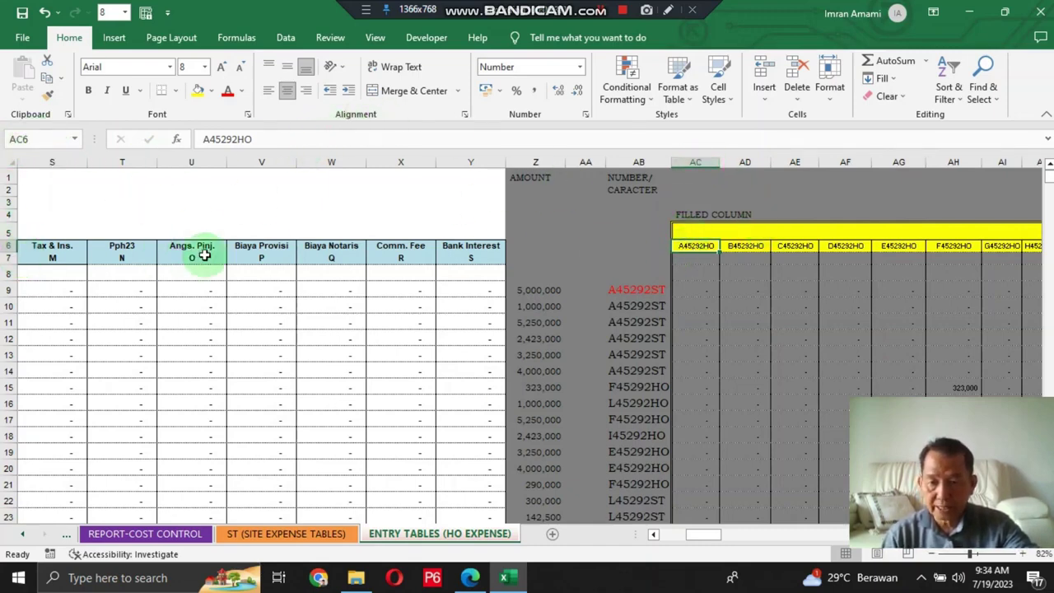
# Inspect the heading code in AC6 and the CONCATENATE formula in cell AB9.
pyautogui.click(236, 138)
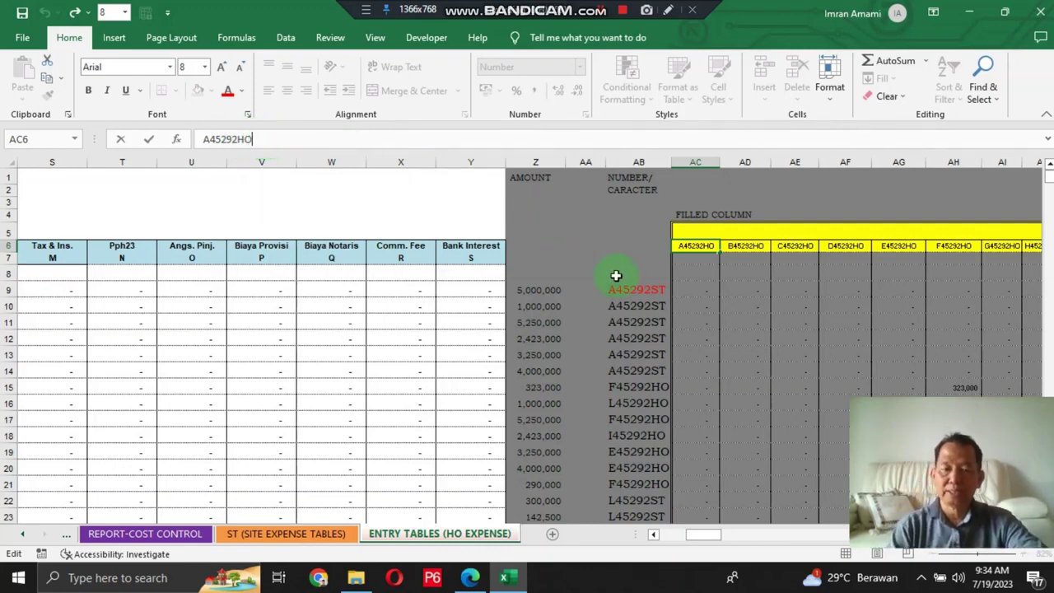
pyautogui.click(635, 292)
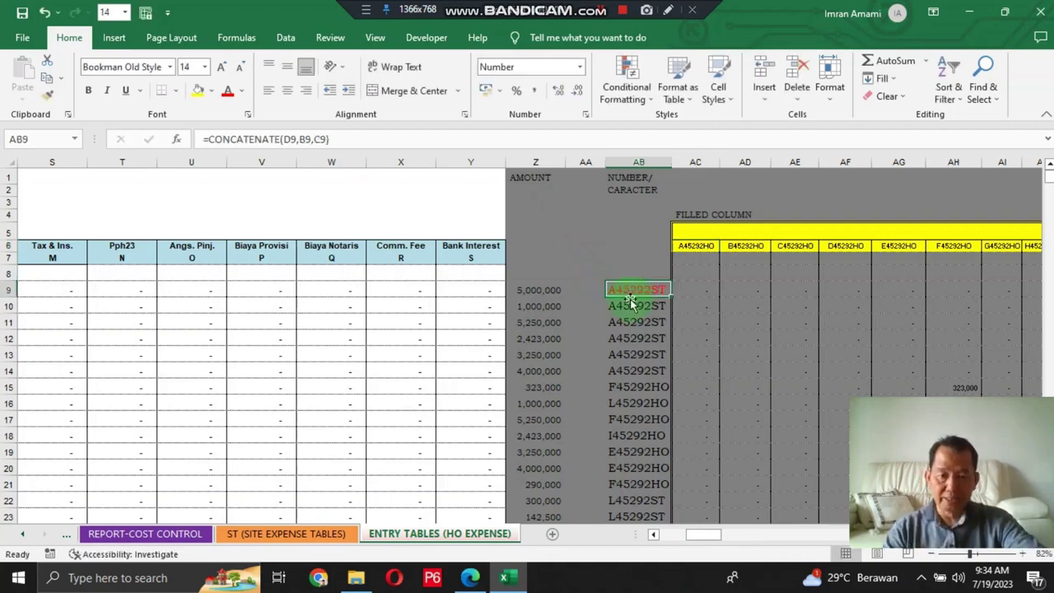
pyautogui.click(626, 273)
pyautogui.click(626, 286)
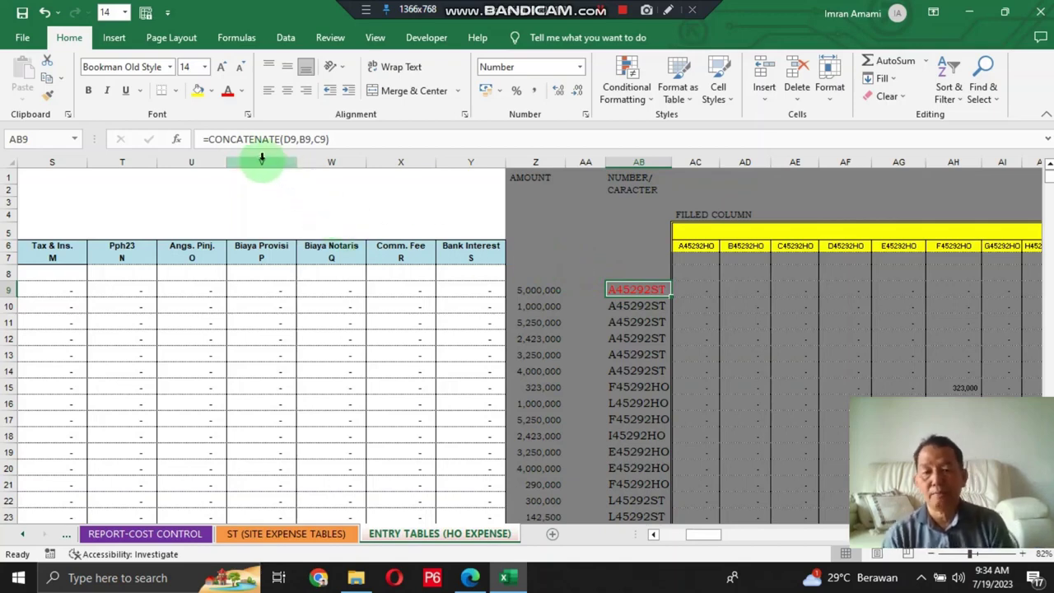
pyautogui.press('Up')
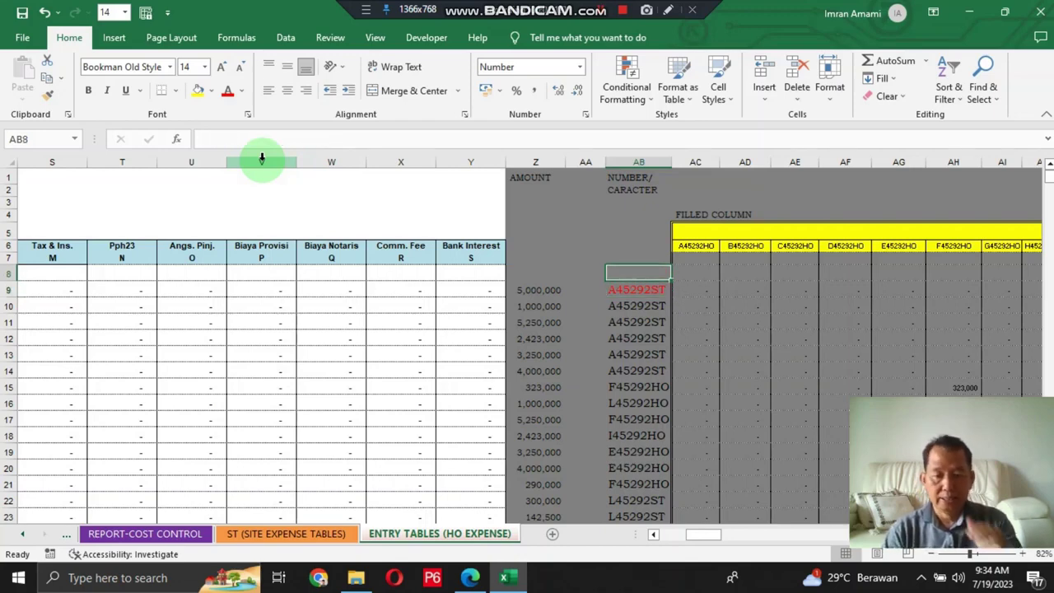
pyautogui.press('Down')
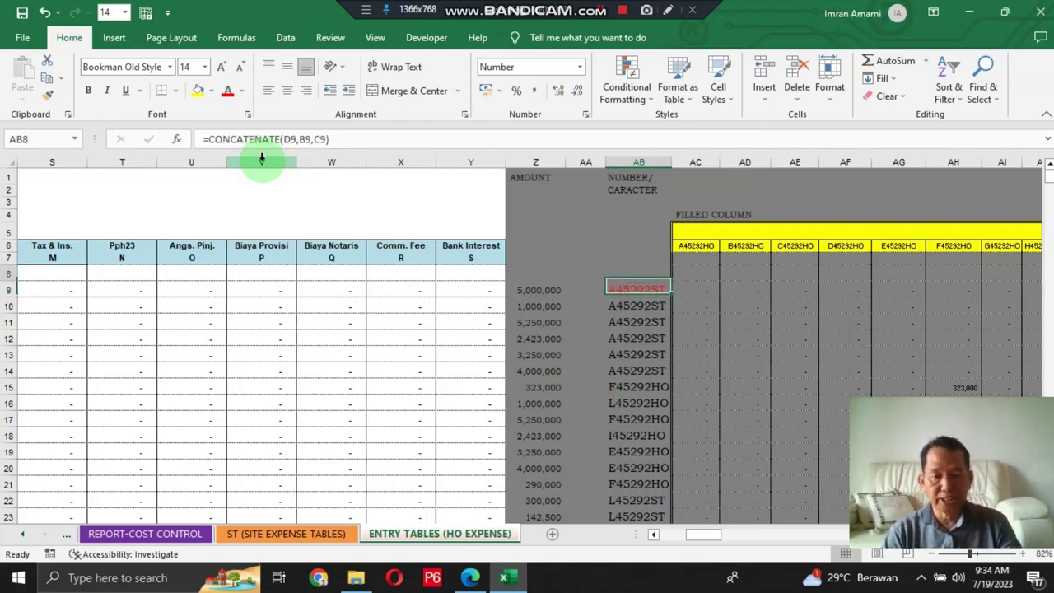
pyautogui.press('Up')
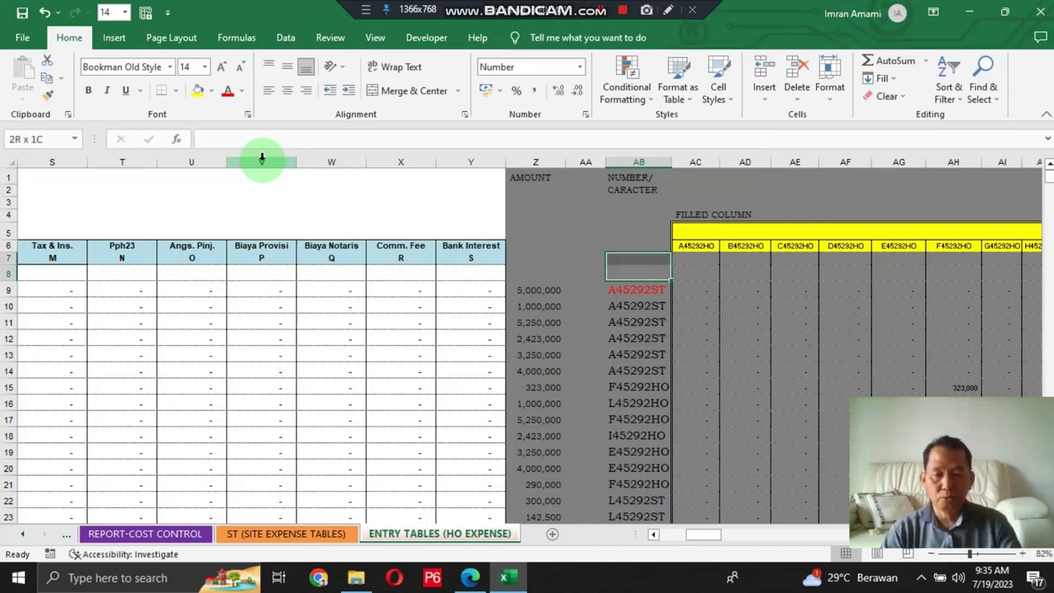
pyautogui.hotkey('shift', 'Up')
pyautogui.hotkey('shift', 'Up')
pyautogui.hotkey('shift', 'Up')
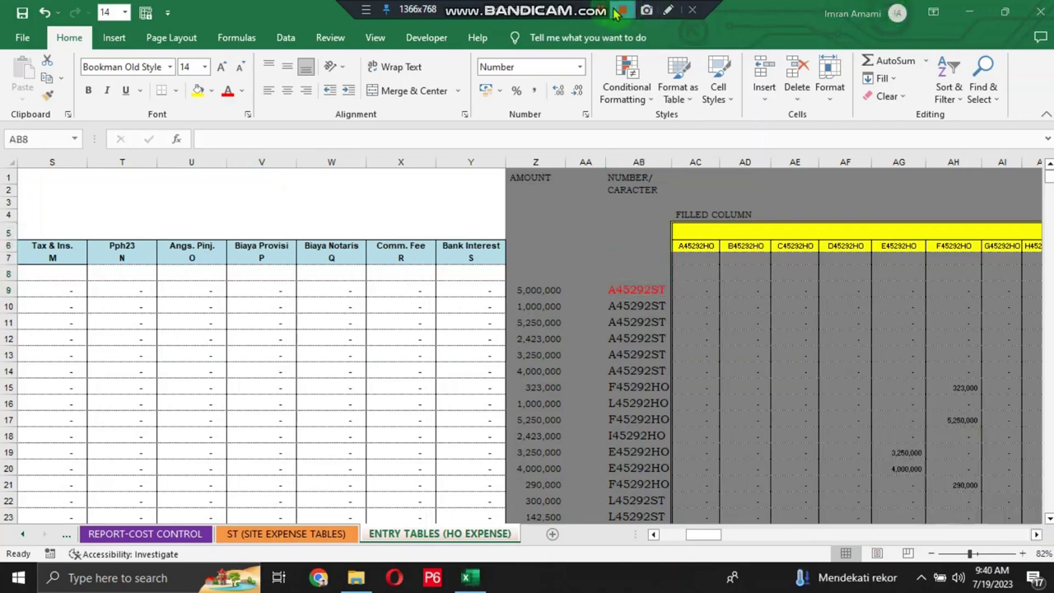
# Enter jan2025 in cell AB8, above the combined codes, to get that month's serial number.
pyautogui.click(625, 272)
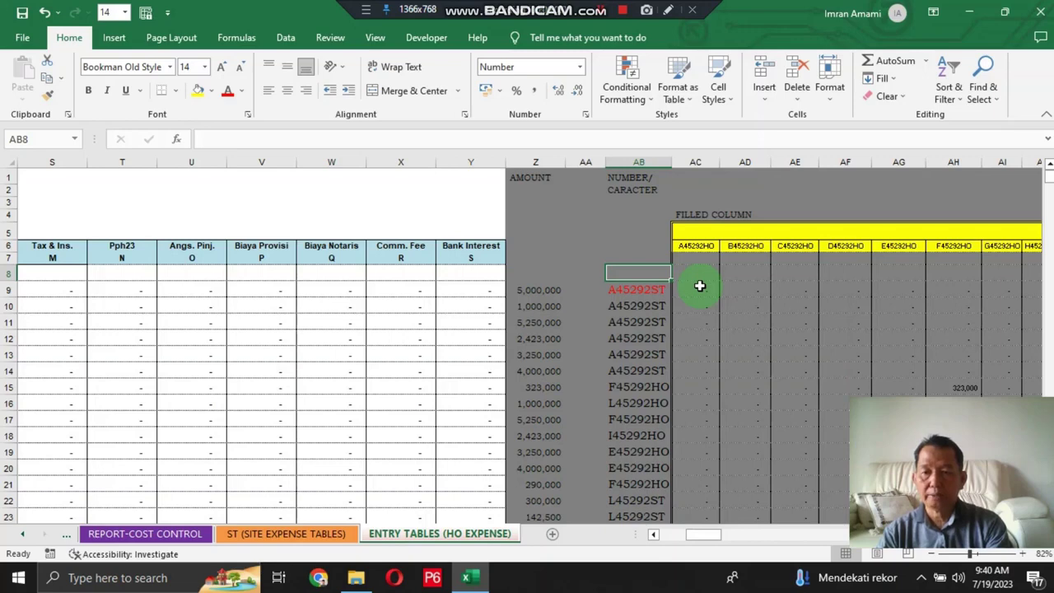
pyautogui.write('jan')
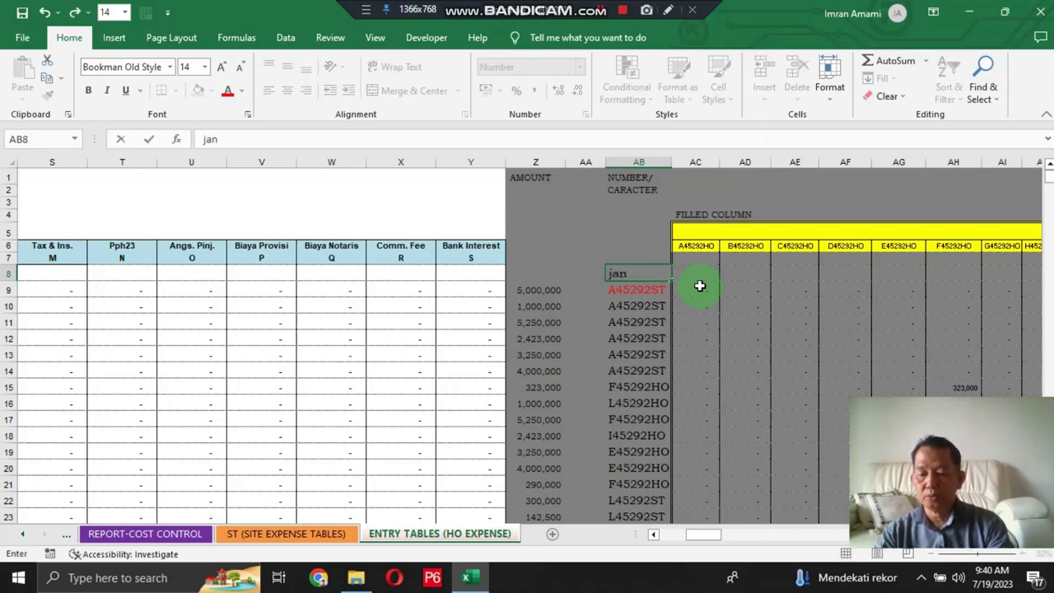
pyautogui.write('2024')
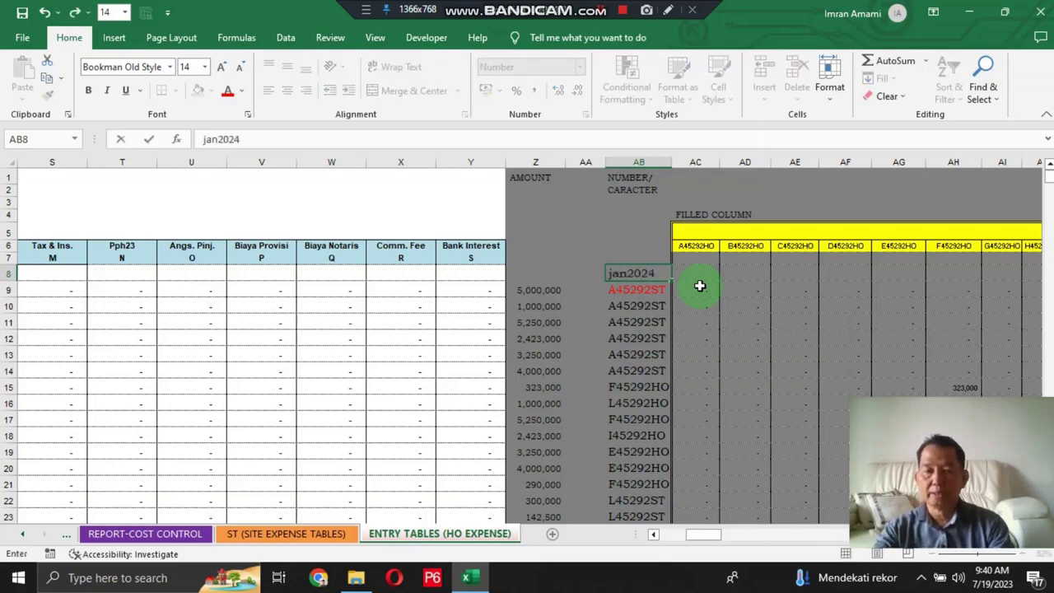
pyautogui.press('BackSpace')
pyautogui.write('5')
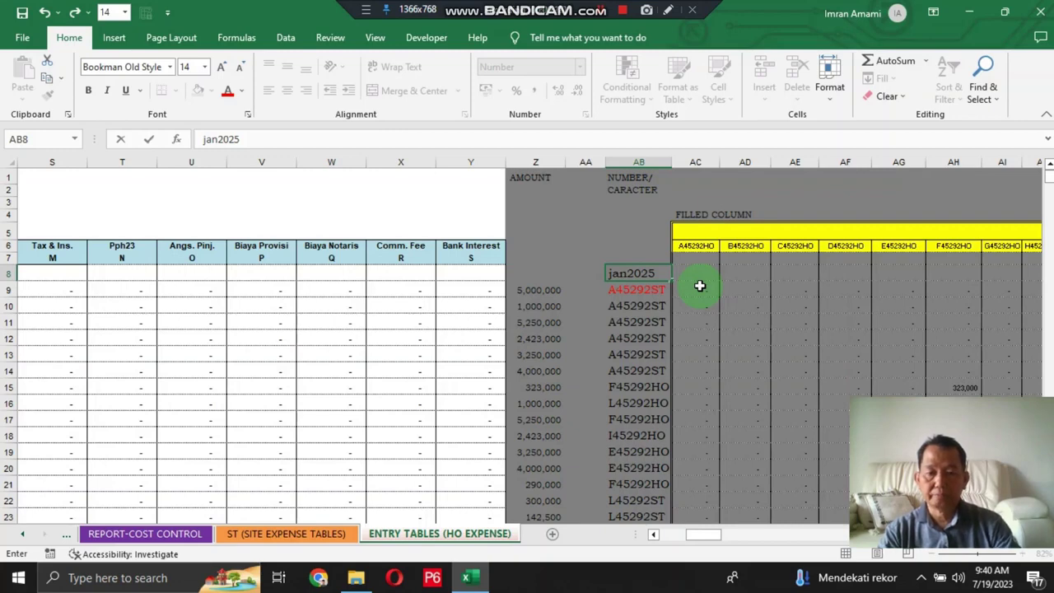
pyautogui.press('Return')
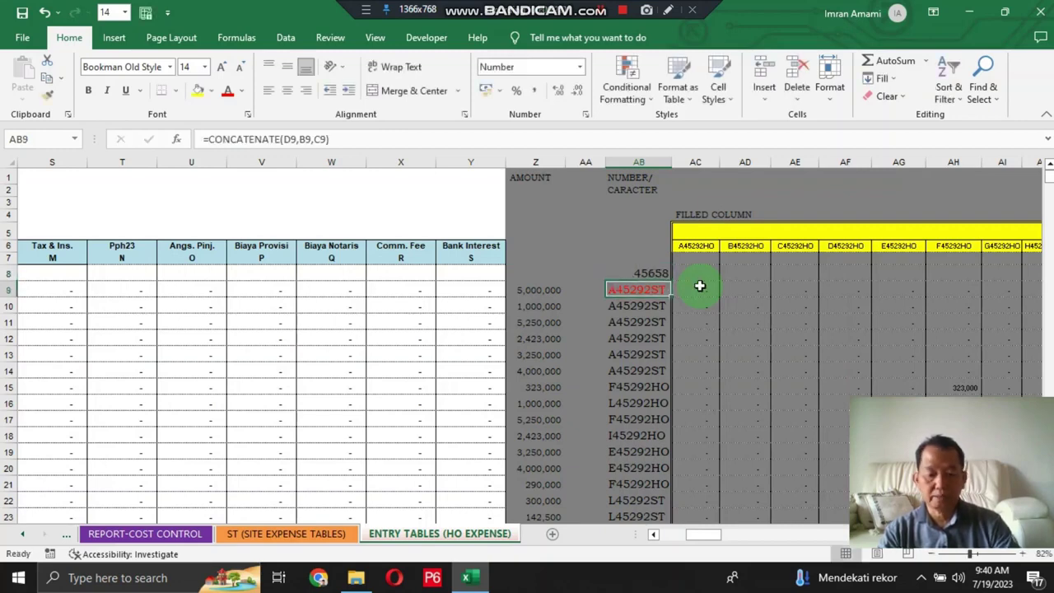
pyautogui.press('Up')
pyautogui.press('Up')
pyautogui.press('Down')
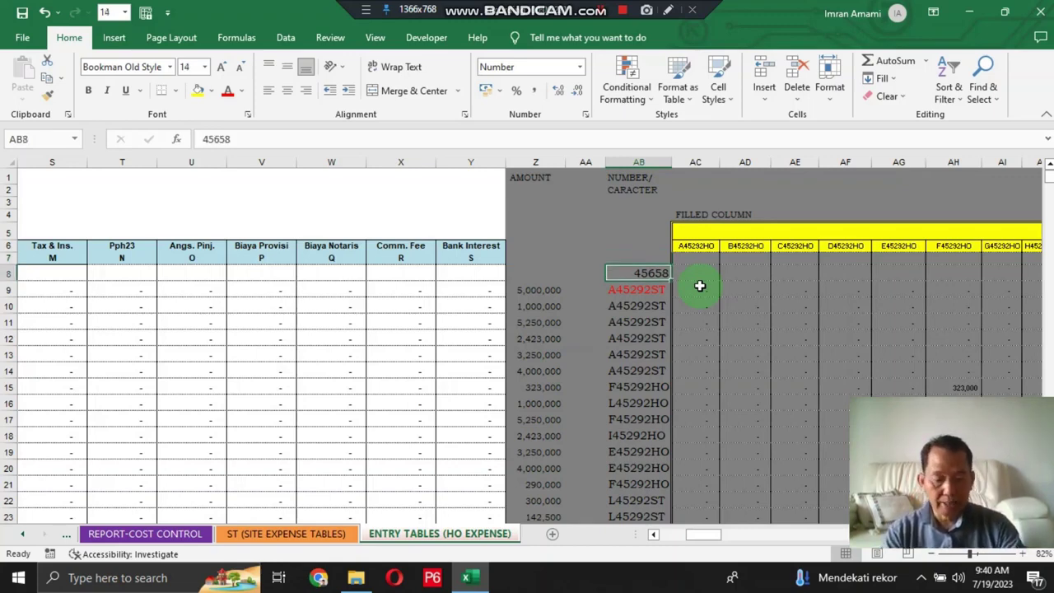
# Change the first filled-column heading code in AC6 to A45658HO.
pyautogui.press('Up')
pyautogui.press('Up')
pyautogui.press('Right')
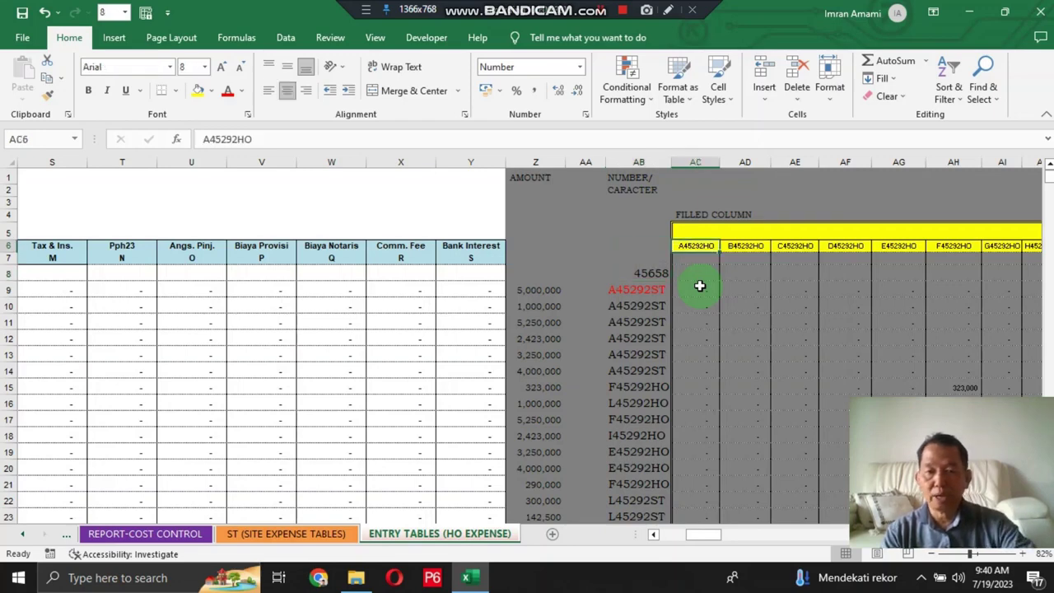
pyautogui.click(233, 139)
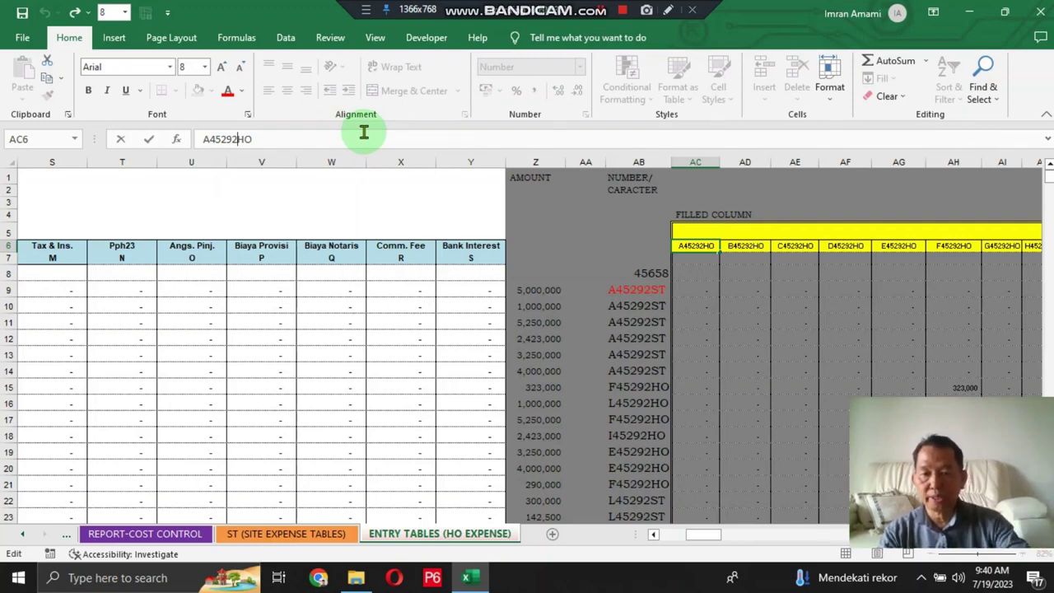
pyautogui.press('BackSpace')
pyautogui.press('BackSpace')
pyautogui.press('BackSpace')
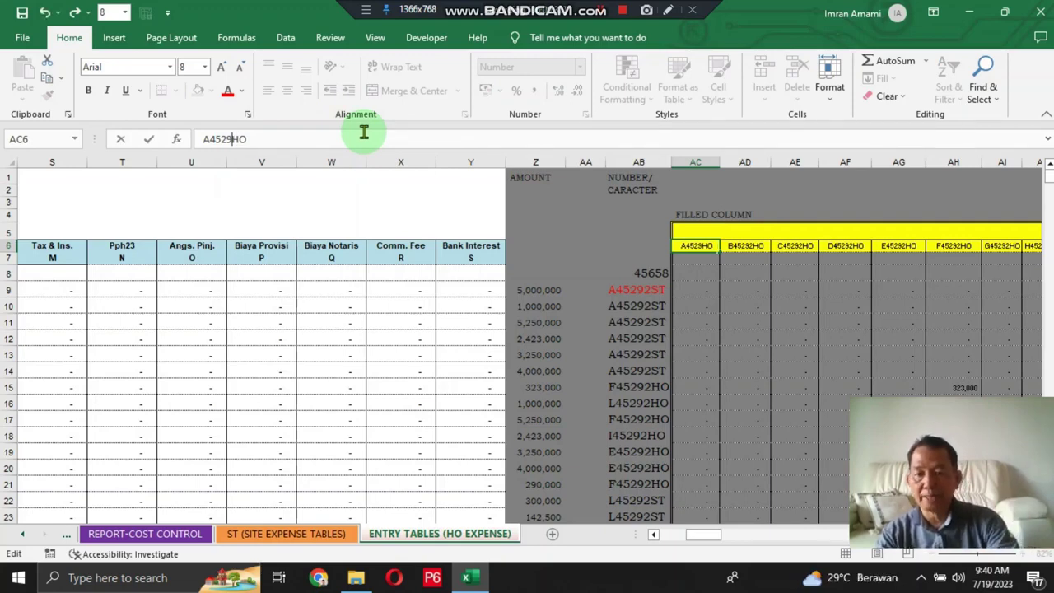
pyautogui.write('658')
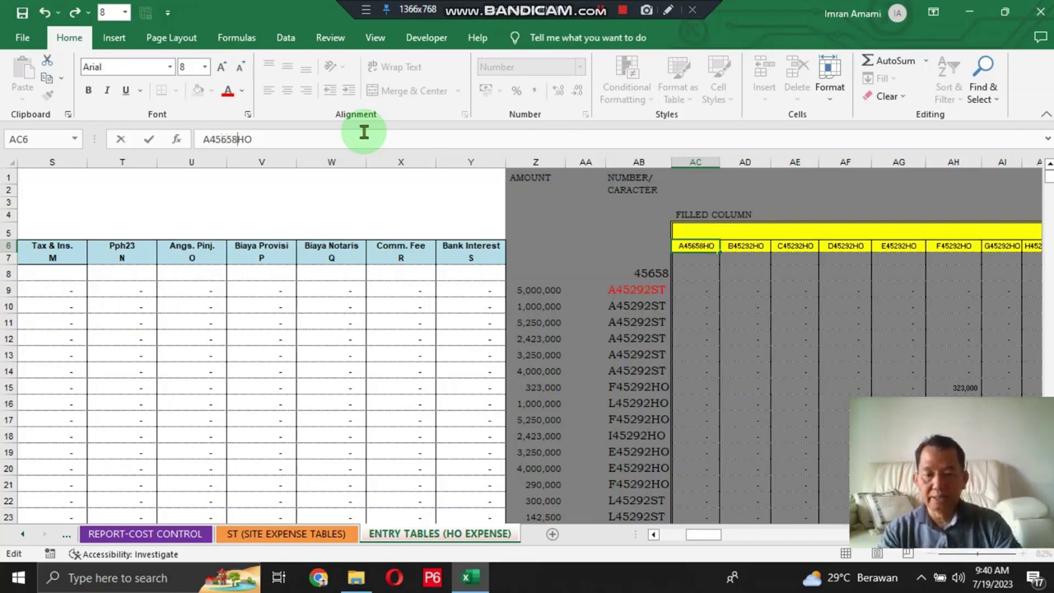
pyautogui.press('Return')
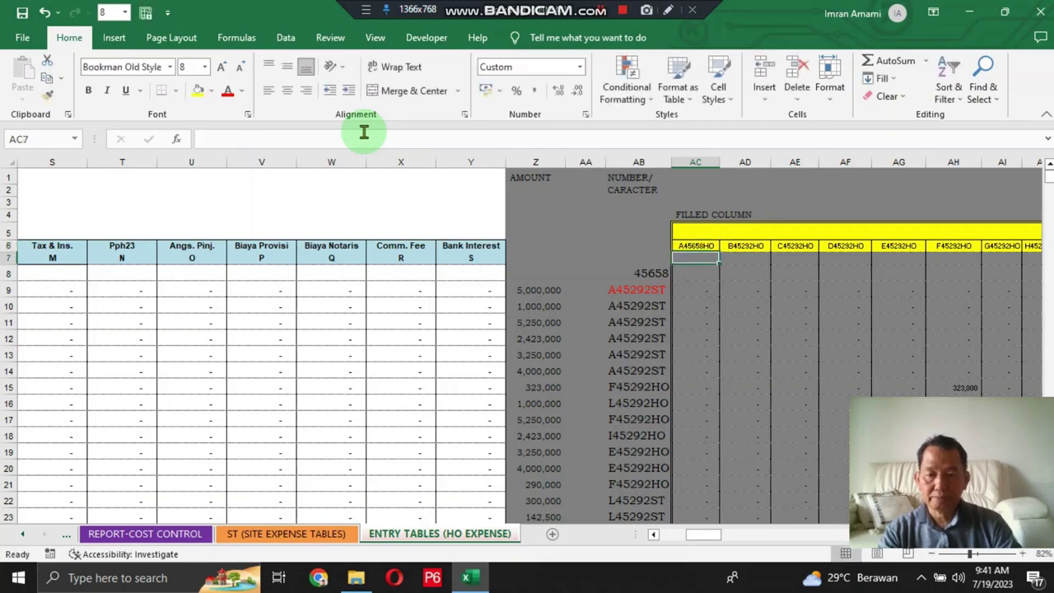
pyautogui.press('Up')
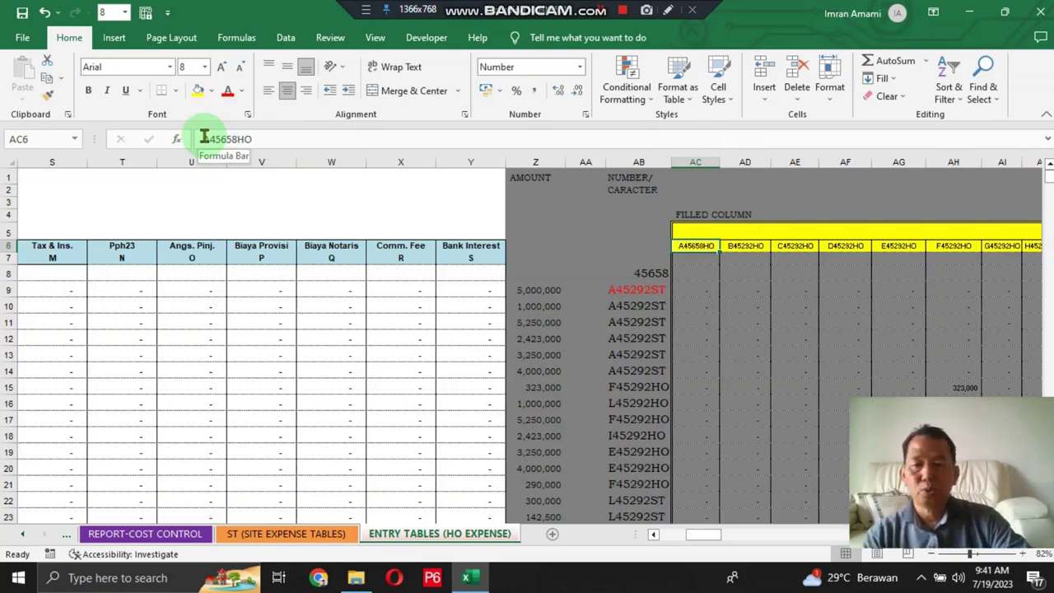
# Change the second filled-column heading code in AD6 to B45658HO.
pyautogui.press('Right')
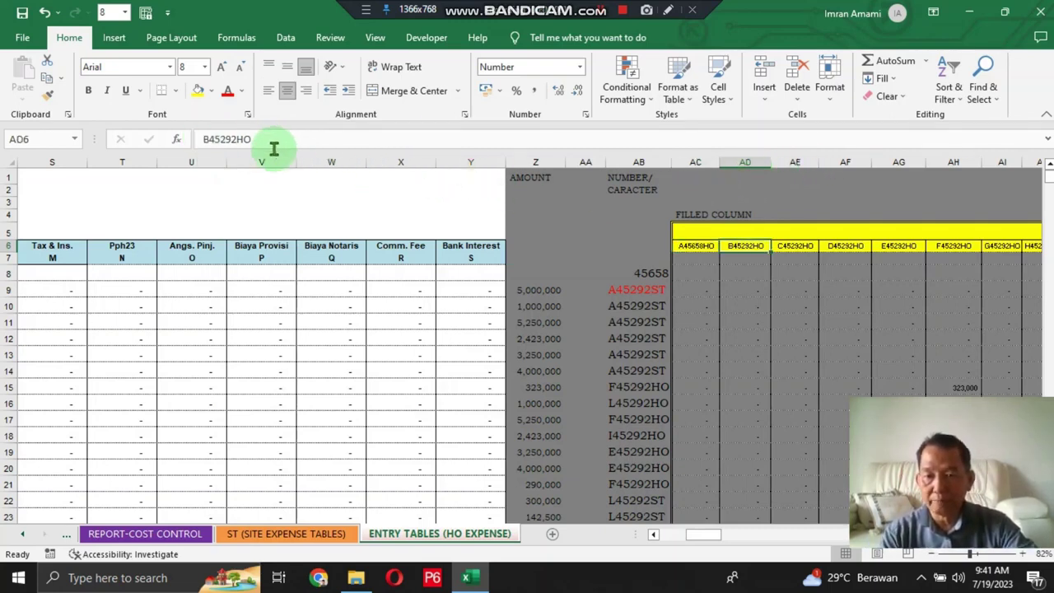
pyautogui.click(233, 139)
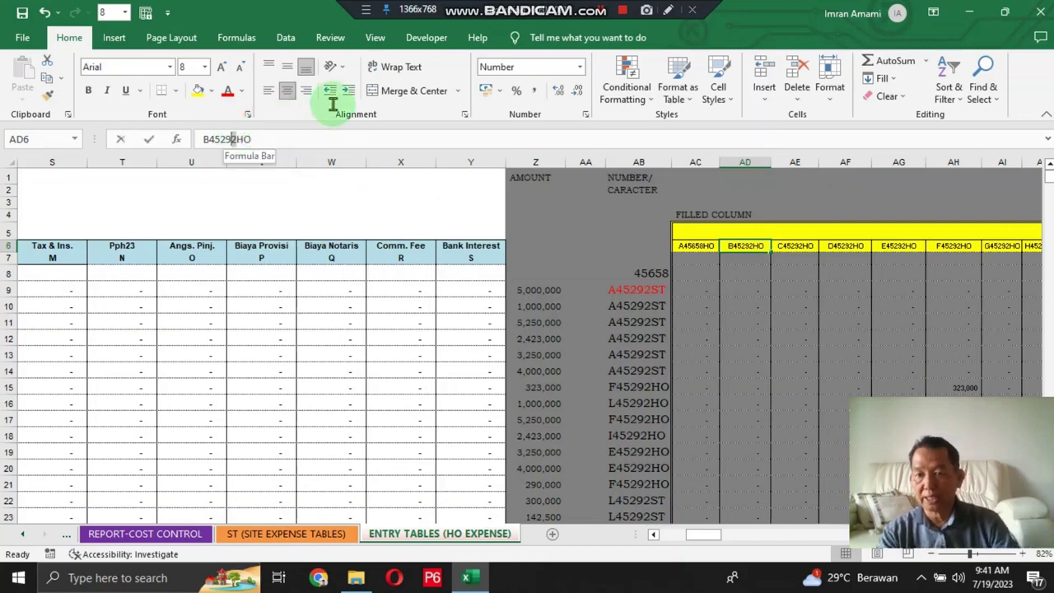
pyautogui.press('BackSpace')
pyautogui.press('BackSpace')
pyautogui.press('BackSpace')
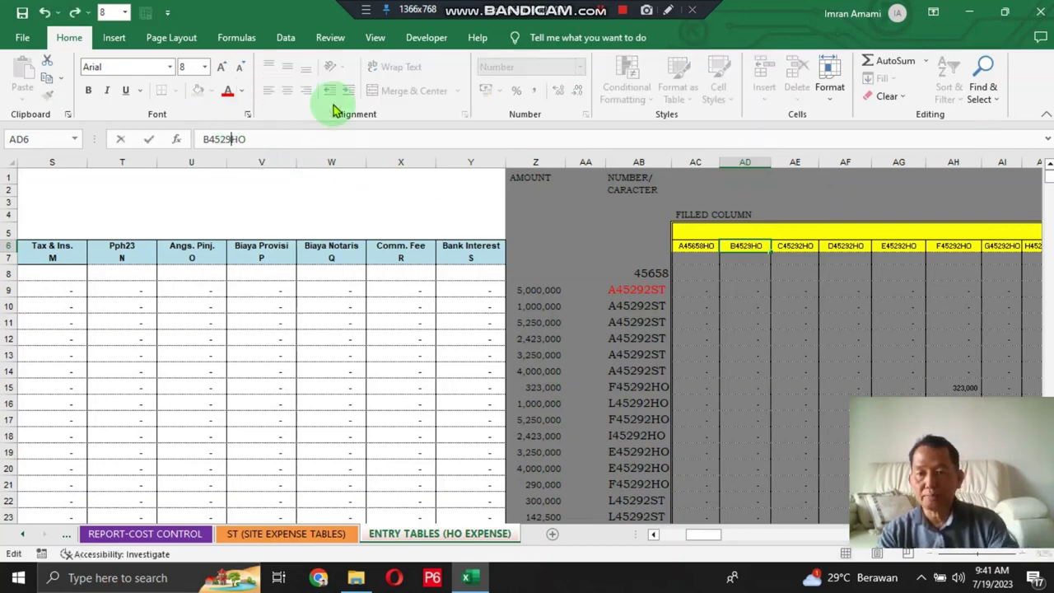
pyautogui.write('658')
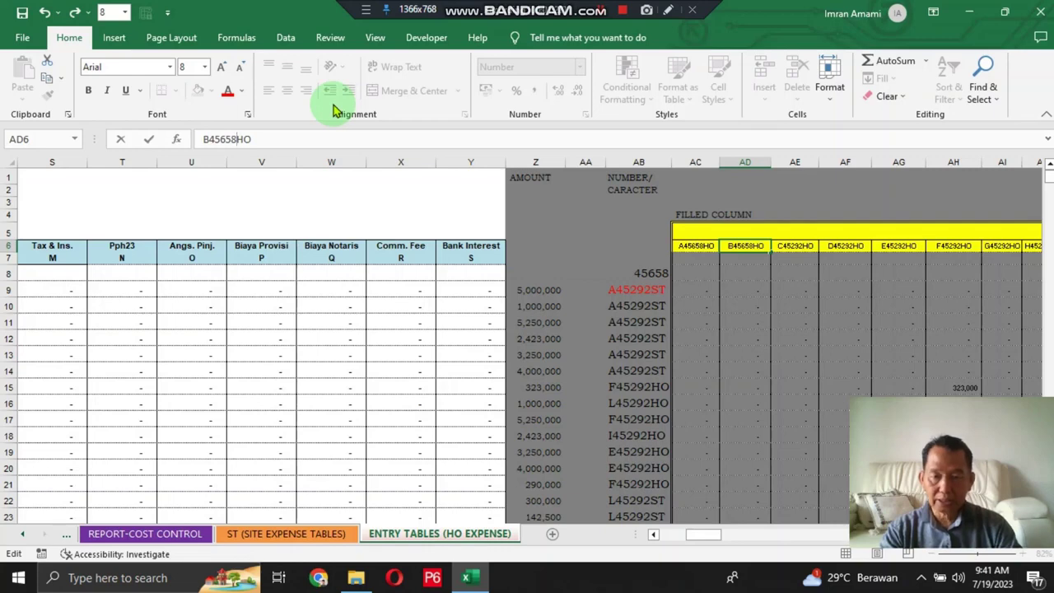
pyautogui.press('Return')
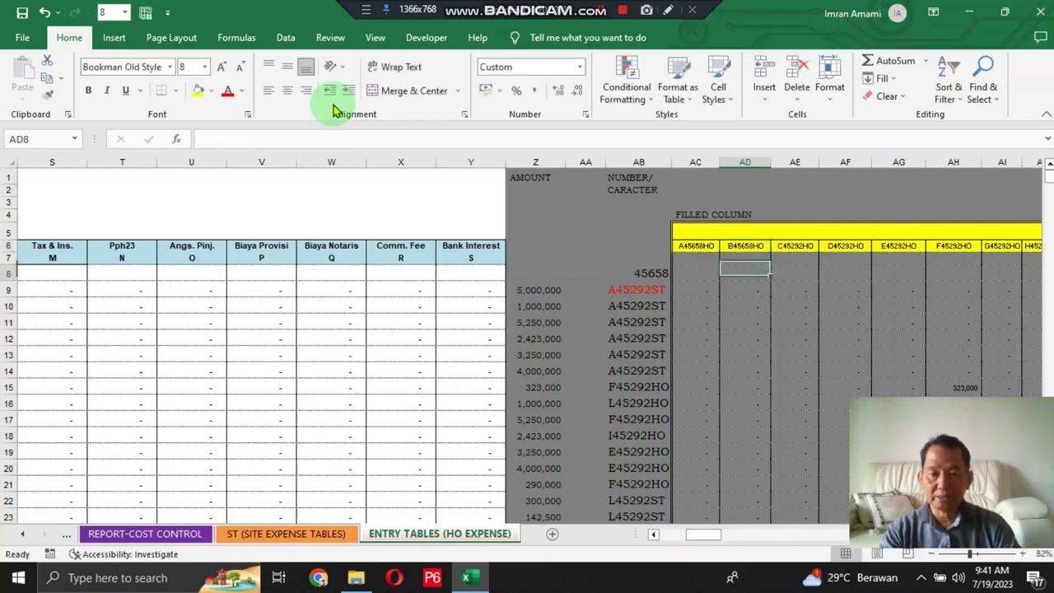
pyautogui.press('Down')
pyautogui.press('Up')
pyautogui.press('Up')
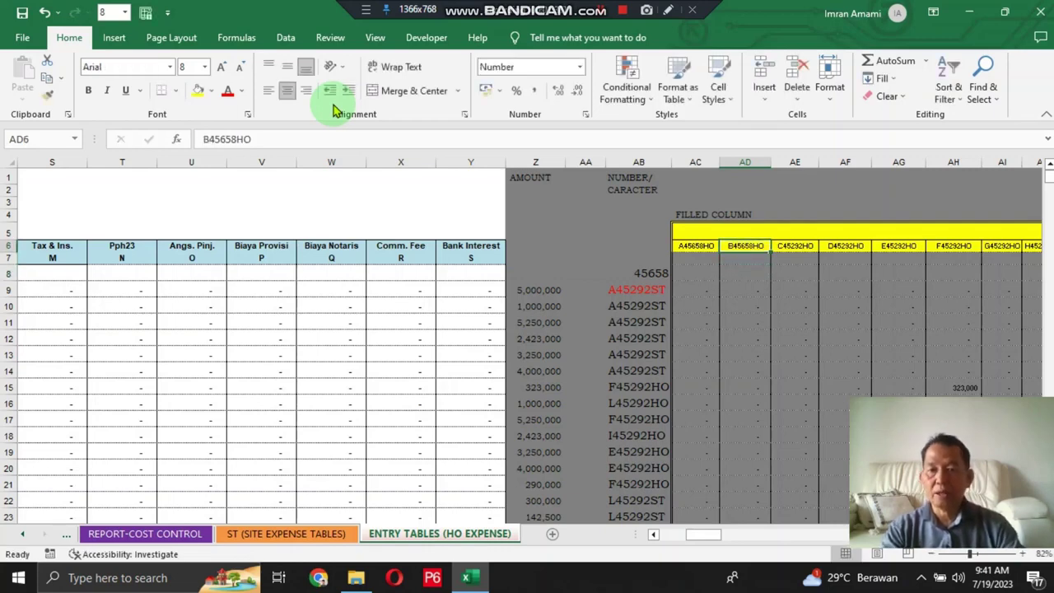
# Examine the blue cost category headings in row 6 back to Direct Labour (B).
pyautogui.press('Left')
pyautogui.press('Left')
pyautogui.press('Left')
pyautogui.press('Left')
pyautogui.press('Left')
pyautogui.press('Left')
pyautogui.press('Left')
pyautogui.press('Left')
pyautogui.press('Left')
pyautogui.press('Left')
pyautogui.press('Left')
pyautogui.press('Left')
pyautogui.press('Left')
pyautogui.press('Left')
pyautogui.press('Left')
pyautogui.press('Left')
pyautogui.press('Left')
pyautogui.press('Left')
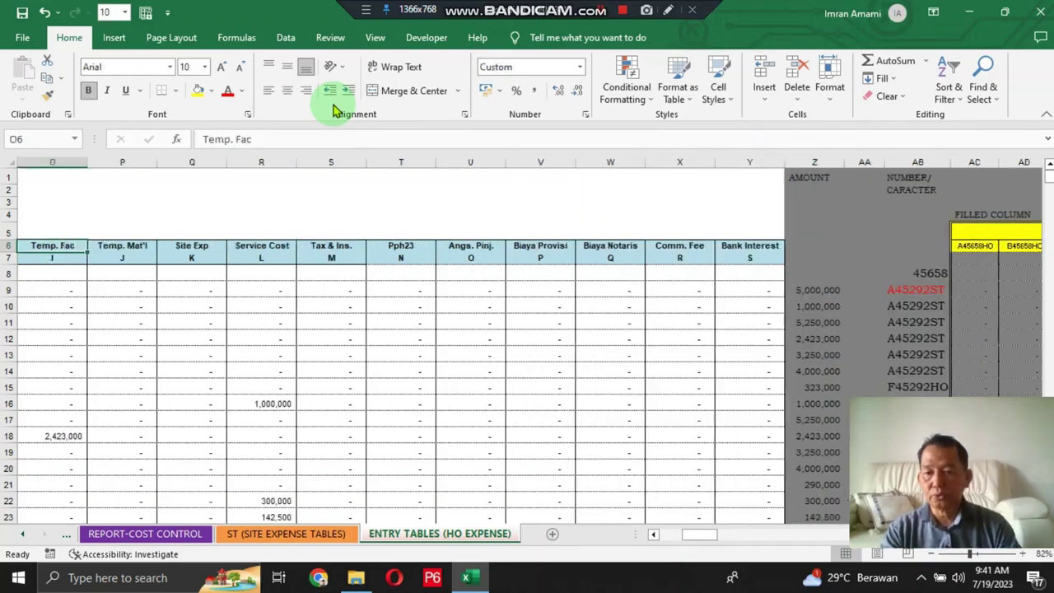
pyautogui.press('Right')
pyautogui.press('Left')
pyautogui.press('Left')
pyautogui.press('Left')
pyautogui.press('Left')
pyautogui.press('Left')
pyautogui.press('Left')
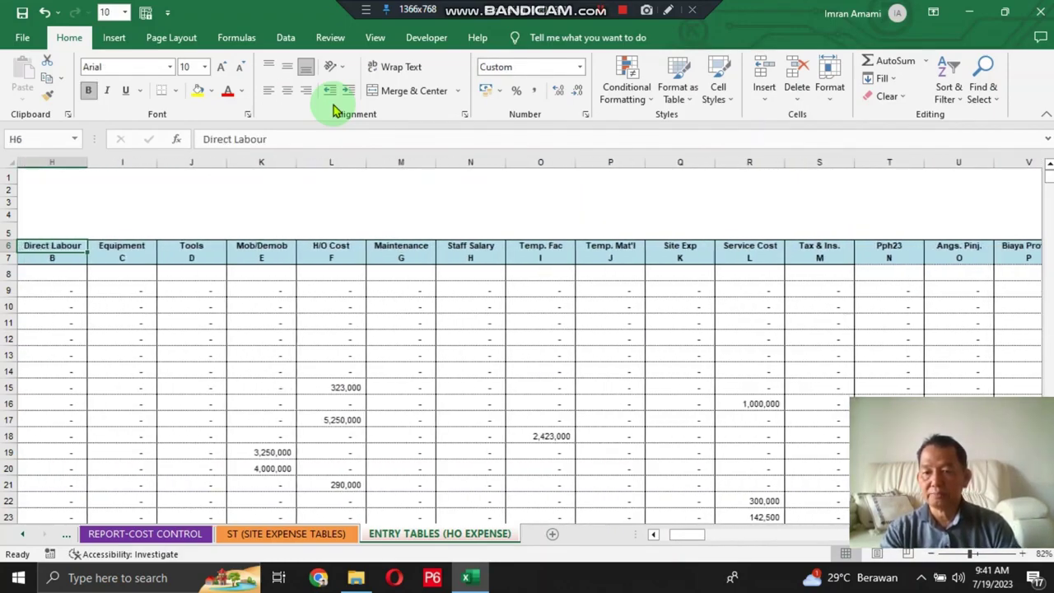
# Follow the category headings from Direct Labour through Bank Interest and return to the filled-column code in AD6.
pyautogui.press('Right')
pyautogui.press('Right')
pyautogui.press('Right')
pyautogui.press('Right')
pyautogui.press('Right')
pyautogui.press('Right')
pyautogui.press('Right')
pyautogui.press('Right')
pyautogui.press('Right')
pyautogui.press('Right')
pyautogui.press('Right')
pyautogui.press('Right')
pyautogui.press('Right')
pyautogui.press('Right')
pyautogui.press('Right')
pyautogui.press('Right')
pyautogui.press('Right')
pyautogui.press('Right')
pyautogui.press('Right')
pyautogui.press('Right')
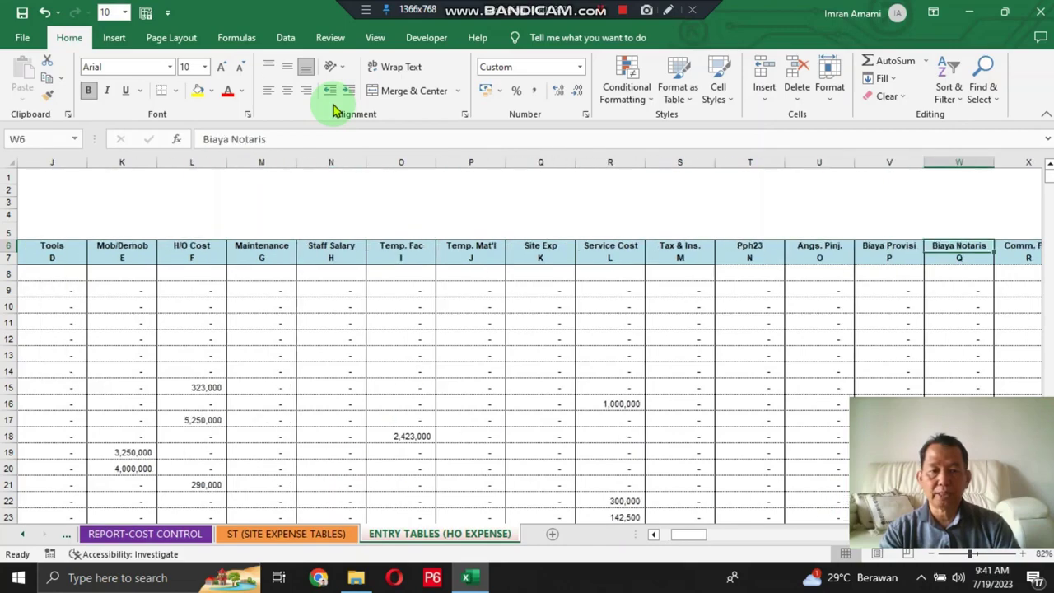
pyautogui.press('Right')
pyautogui.press('Left')
pyautogui.press('Left')
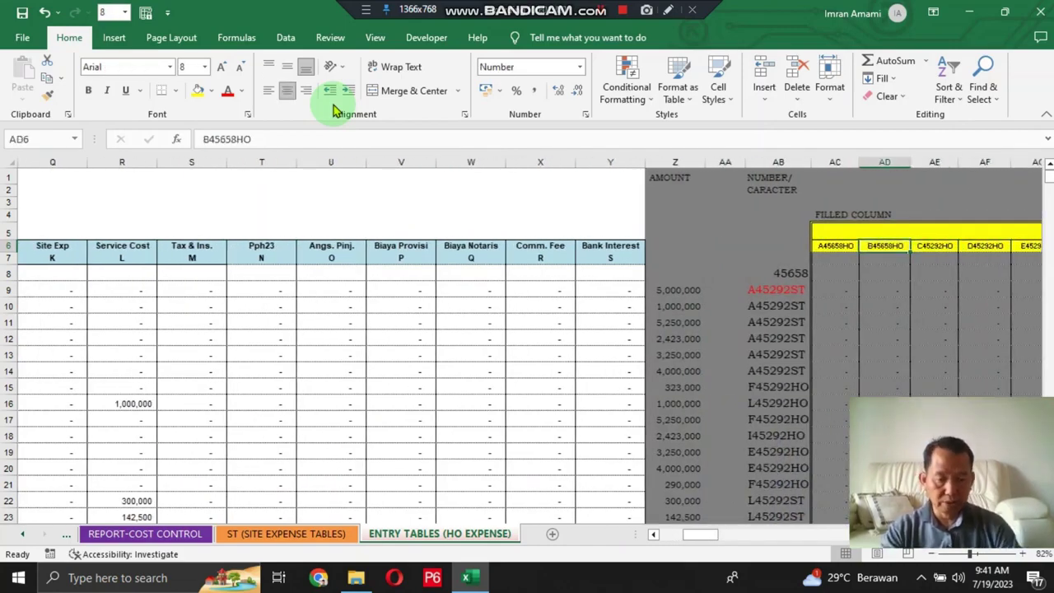
# Change the third filled-column heading code in AE6 to C45658HO.
pyautogui.press('Right')
pyautogui.press('Right')
pyautogui.press('Right')
pyautogui.press('Right')
pyautogui.press('Right')
pyautogui.press('Right')
pyautogui.press('Left')
pyautogui.press('Left')
pyautogui.press('Left')
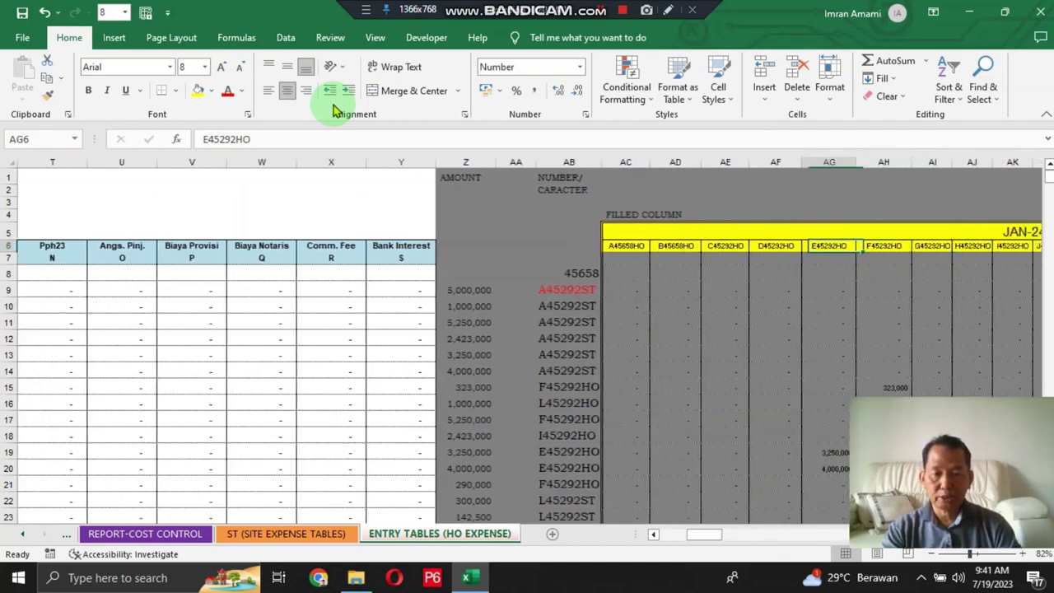
pyautogui.press('Left')
pyautogui.press('Left')
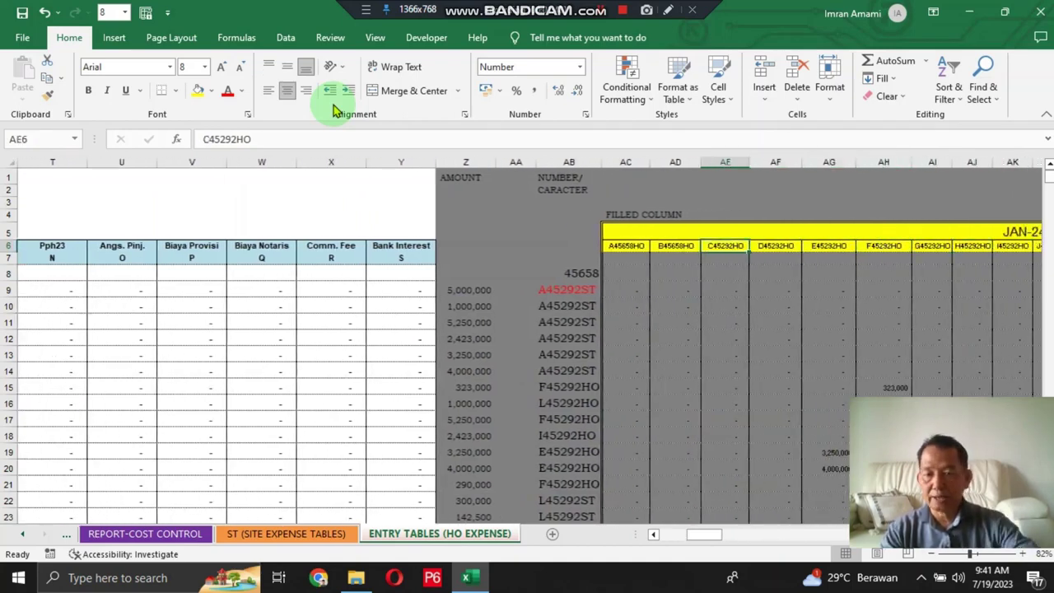
pyautogui.click(231, 138)
pyautogui.press('BackSpace')
pyautogui.press('BackSpace')
pyautogui.press('BackSpace')
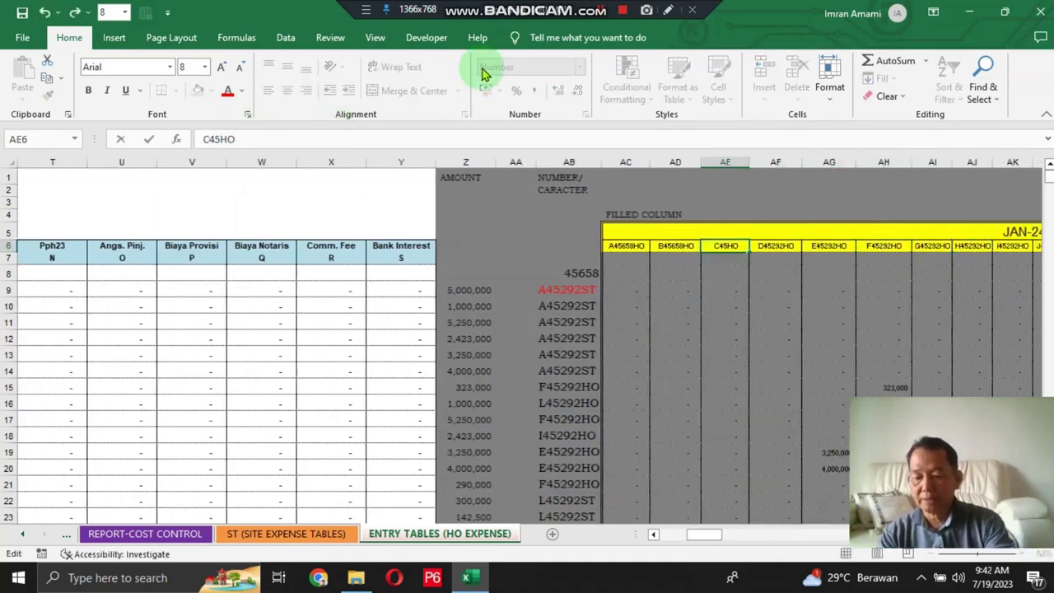
pyautogui.write('6')
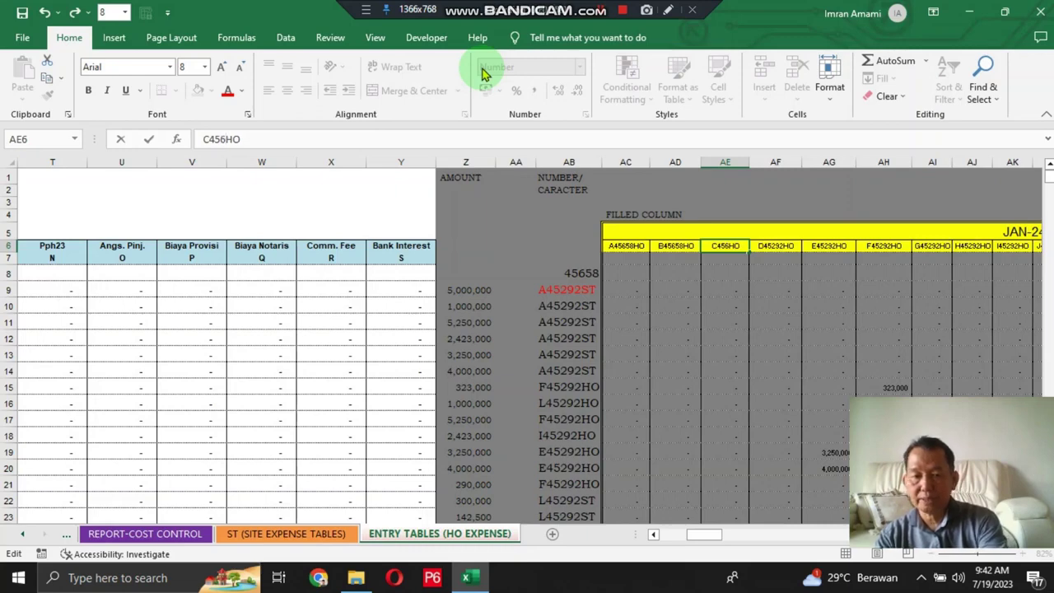
pyautogui.write('58')
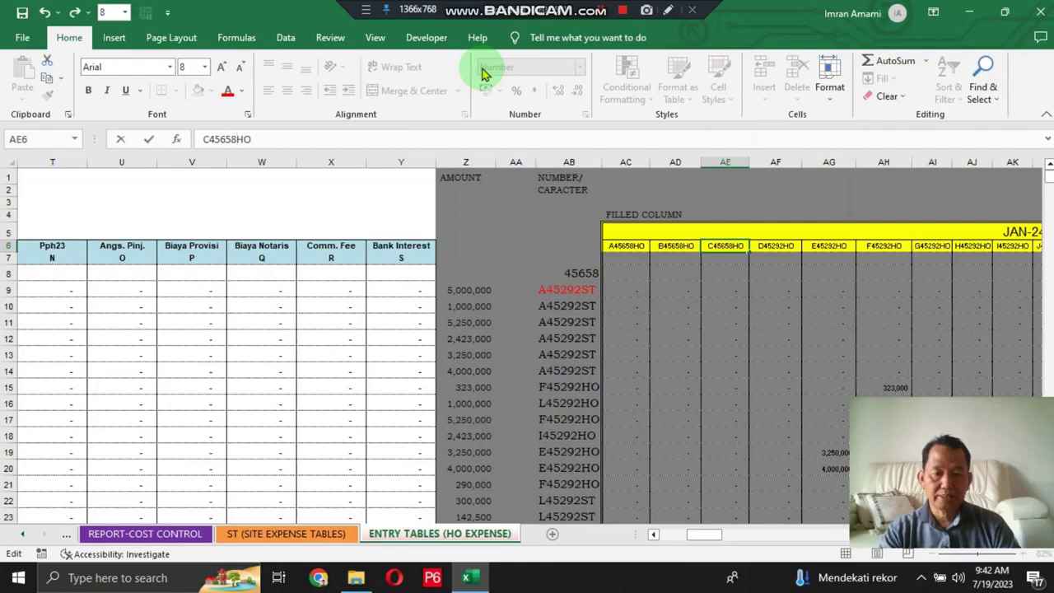
pyautogui.press('Return')
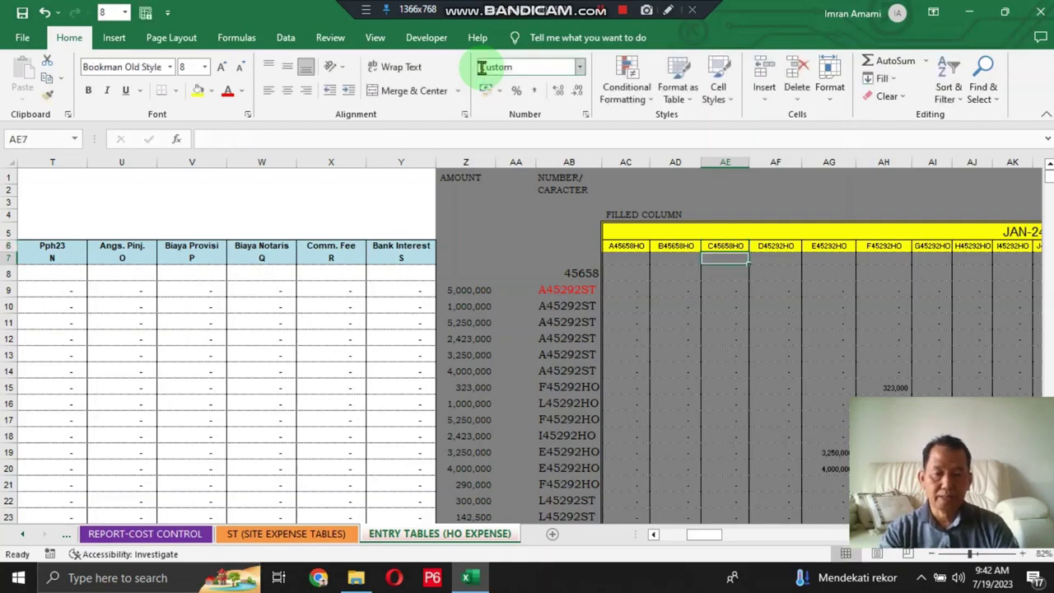
# Compare the updated C heading code with the category headings and letters back to Direct Labour in column H.
pyautogui.press('Up')
pyautogui.press('Left')
pyautogui.press('Left')
pyautogui.press('Left')
pyautogui.press('Left')
pyautogui.press('Left')
pyautogui.press('Left')
pyautogui.press('Left')
pyautogui.press('Left')
pyautogui.press('Left')
pyautogui.press('Left')
pyautogui.press('Left')
pyautogui.press('Left')
pyautogui.press('Left')
pyautogui.press('Left')
pyautogui.press('Left')
pyautogui.press('Left')
pyautogui.press('Left')
pyautogui.press('Left')
pyautogui.press('Left')
pyautogui.press('Left')
pyautogui.press('Left')
pyautogui.press('Left')
pyautogui.press('Left')
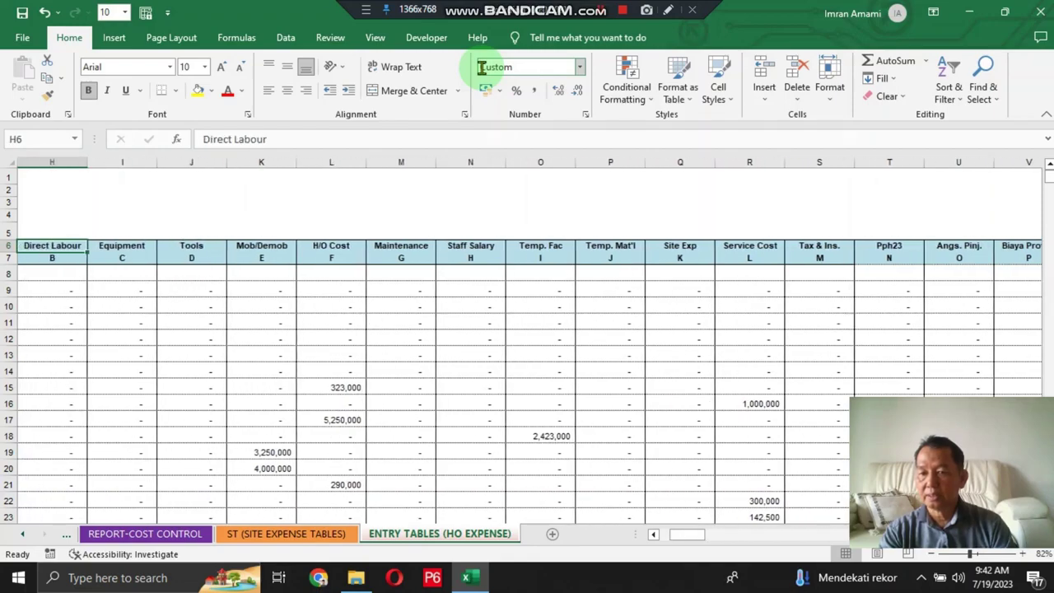
# Review the headings from Equipment across to the yellow filled-column codes, ending on the code in AE6.
pyautogui.press('Right')
pyautogui.press('Right')
pyautogui.press('Right')
pyautogui.press('Right')
pyautogui.press('Right')
pyautogui.press('Right')
pyautogui.press('Right')
pyautogui.press('Right')
pyautogui.press('Right')
pyautogui.press('Right')
pyautogui.press('Right')
pyautogui.press('Right')
pyautogui.press('Right')
pyautogui.press('Right')
pyautogui.press('Right')
pyautogui.press('Right')
pyautogui.press('Right')
pyautogui.press('Right')
pyautogui.press('Right')
pyautogui.press('Right')
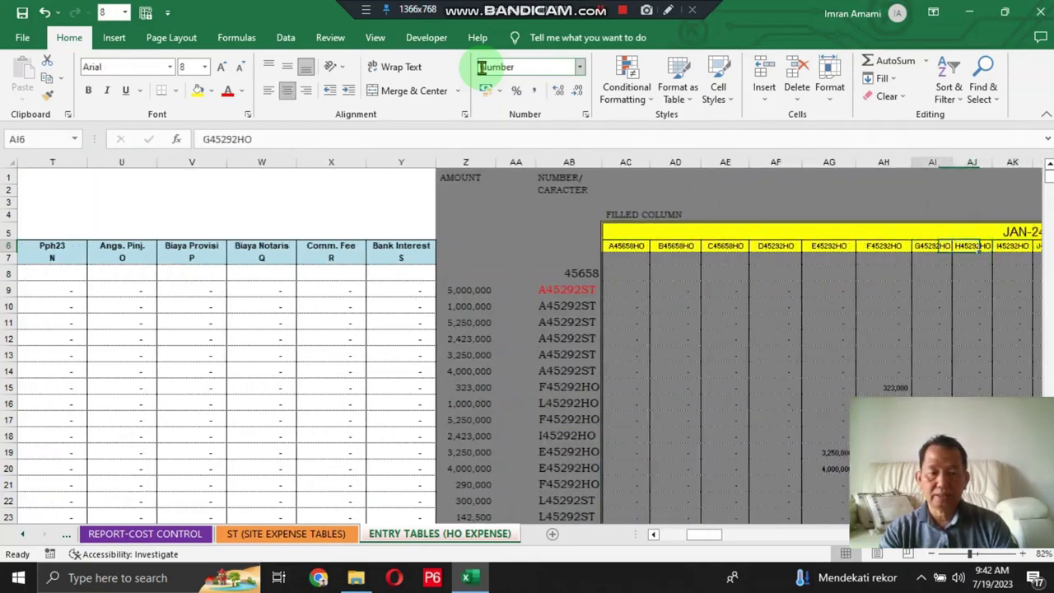
pyautogui.press('Left')
pyautogui.press('Left')
pyautogui.press('Left')
pyautogui.press('Left')
pyautogui.press('Right')
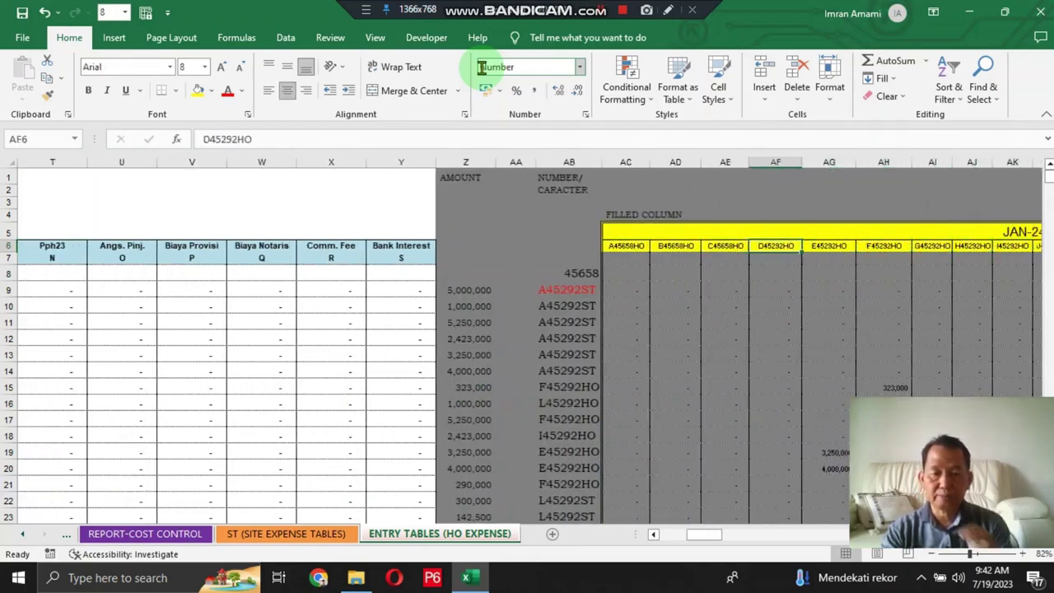
pyautogui.press('Left')
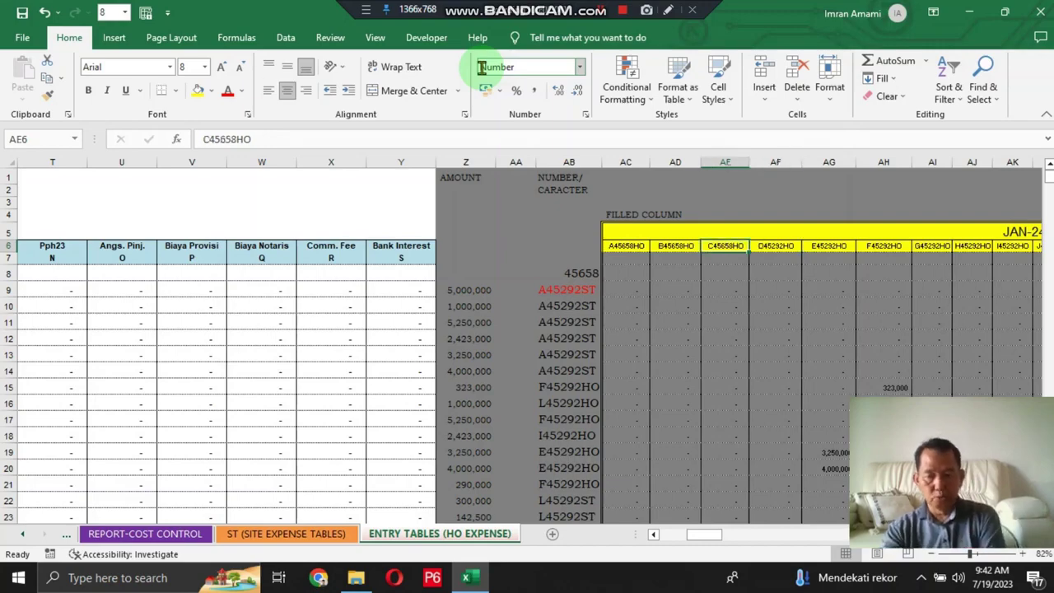
# Review the yellow filled-column codes in row 6 from AE6 across to the S code in AU6 and back to AF6.
pyautogui.press('Right')
pyautogui.press('Right')
pyautogui.press('Right')
pyautogui.press('Right')
pyautogui.press('Right')
pyautogui.press('Right')
pyautogui.press('Right')
pyautogui.press('Right')
pyautogui.press('Right')
pyautogui.press('Right')
pyautogui.press('Right')
pyautogui.press('Right')
pyautogui.press('Right')
pyautogui.press('Right')
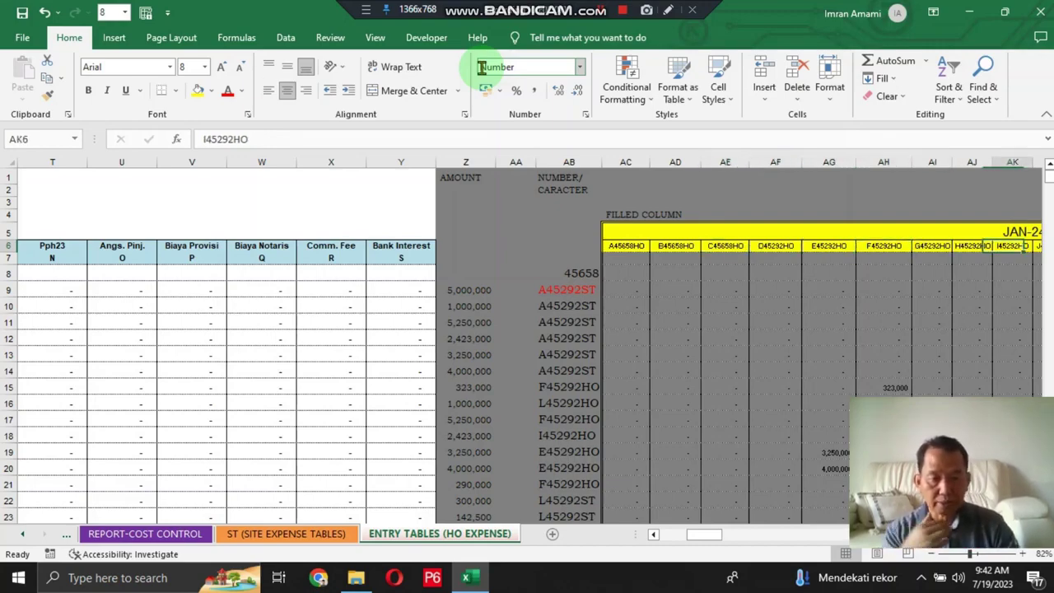
pyautogui.press('Right')
pyautogui.press('Right')
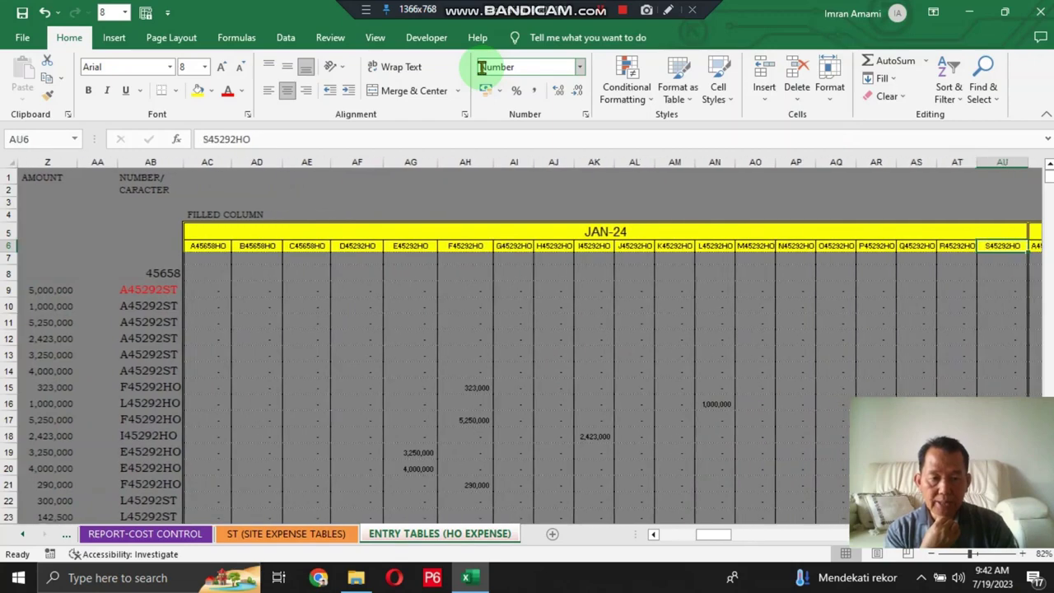
pyautogui.press('Left')
pyautogui.press('Left')
pyautogui.press('Left')
pyautogui.press('Left')
pyautogui.press('Left')
pyautogui.press('Left')
pyautogui.press('Left')
pyautogui.press('Left')
pyautogui.press('Left')
pyautogui.press('Left')
pyautogui.press('Left')
pyautogui.press('Left')
pyautogui.press('Left')
pyautogui.press('Left')
pyautogui.press('Left')
pyautogui.press('Left')
pyautogui.press('Left')
pyautogui.press('Left')
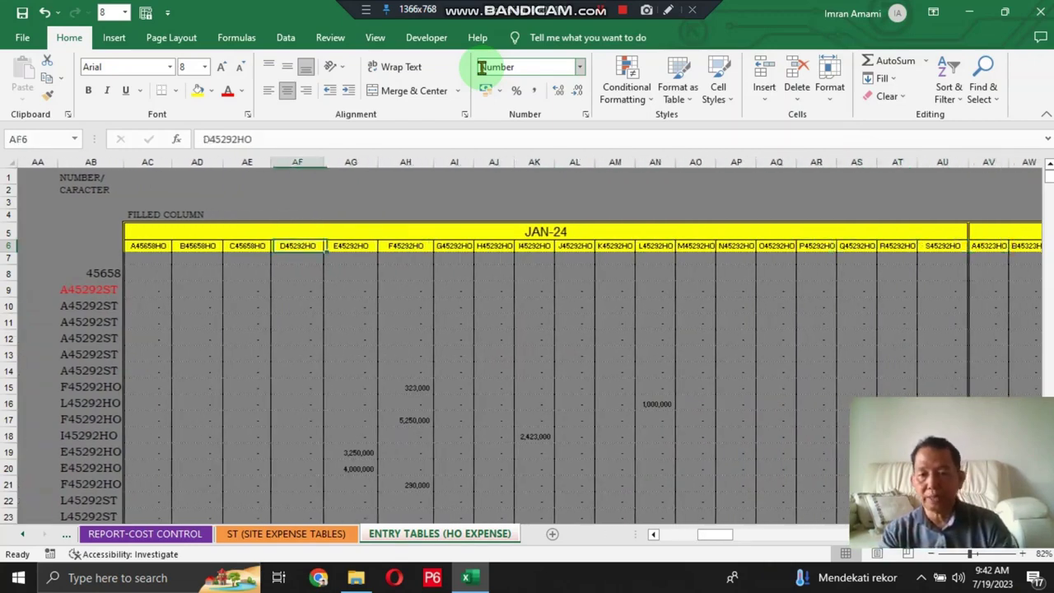
# Change the month heading above the filled-column codes in AC5 to JAN-25.
pyautogui.press('Up')
pyautogui.press('Left')
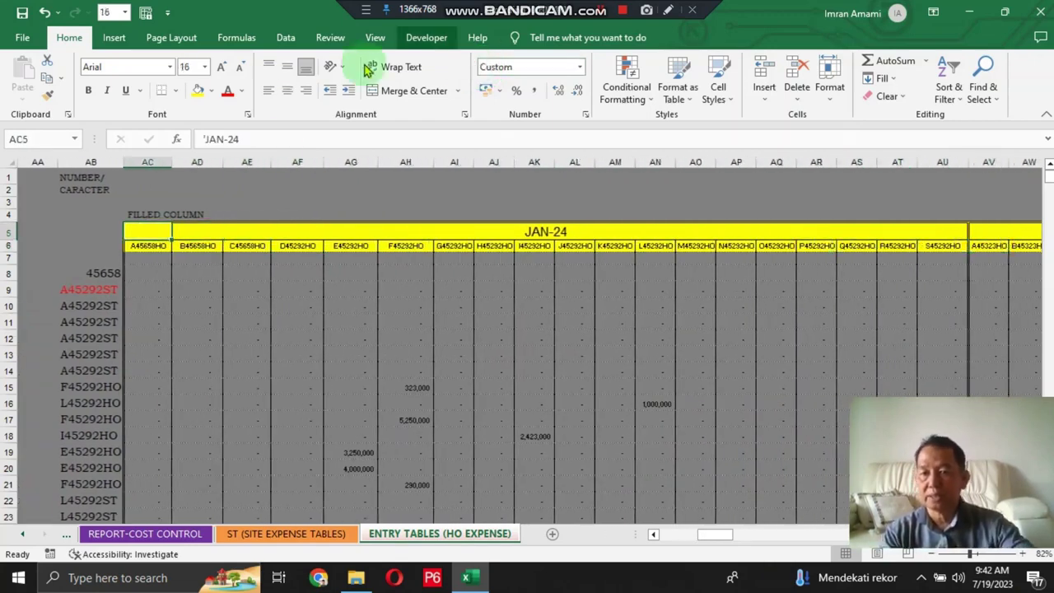
pyautogui.click(288, 132)
pyautogui.press('BackSpace')
pyautogui.write('5')
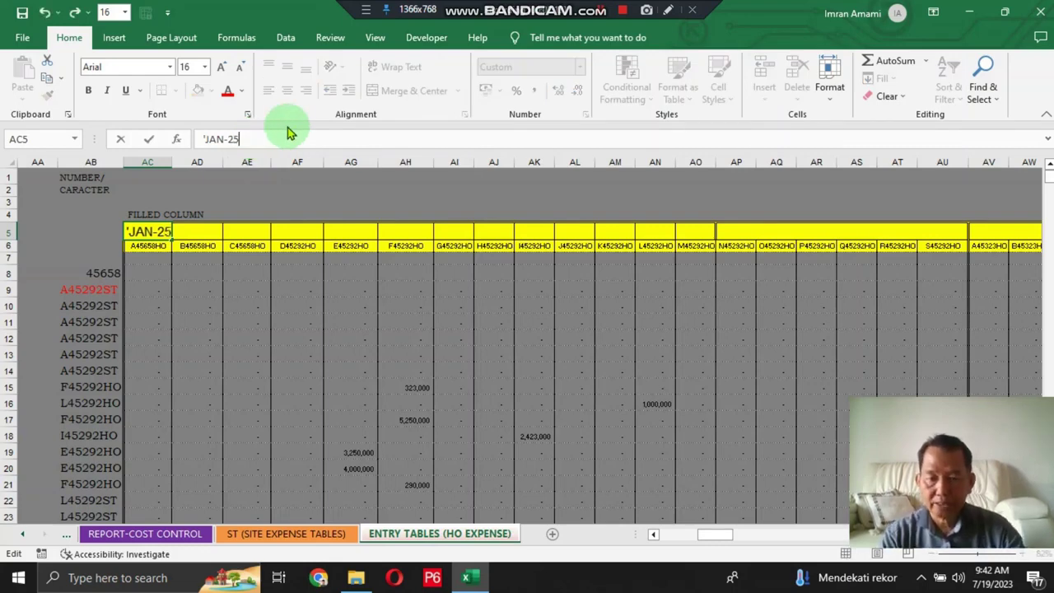
pyautogui.press('Return')
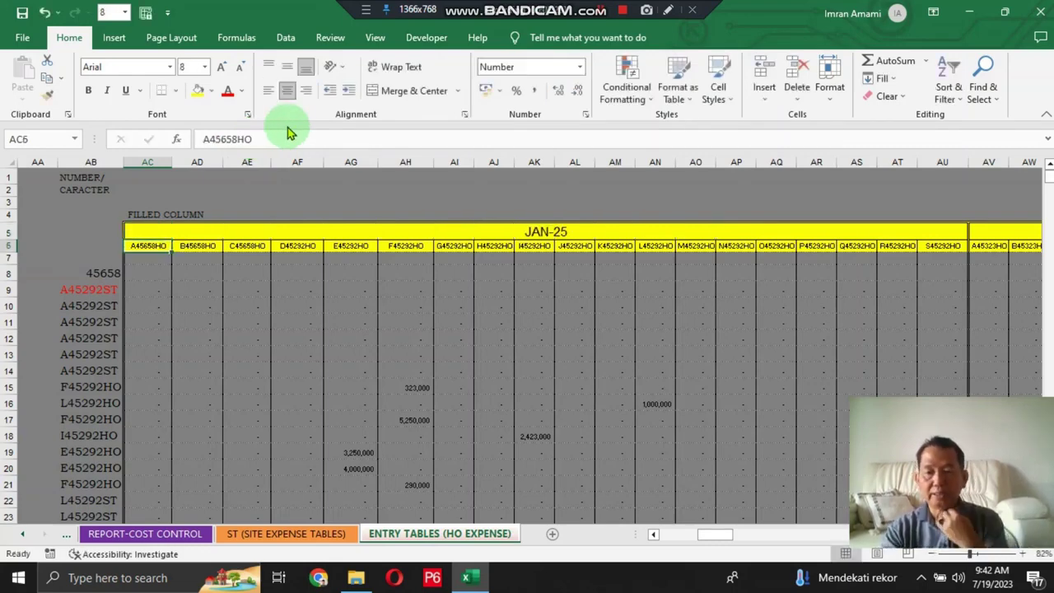
# Check the AC5 month heading and follow the codes beneath it from AC6 across to the S code in AU6.
pyautogui.press('Up')
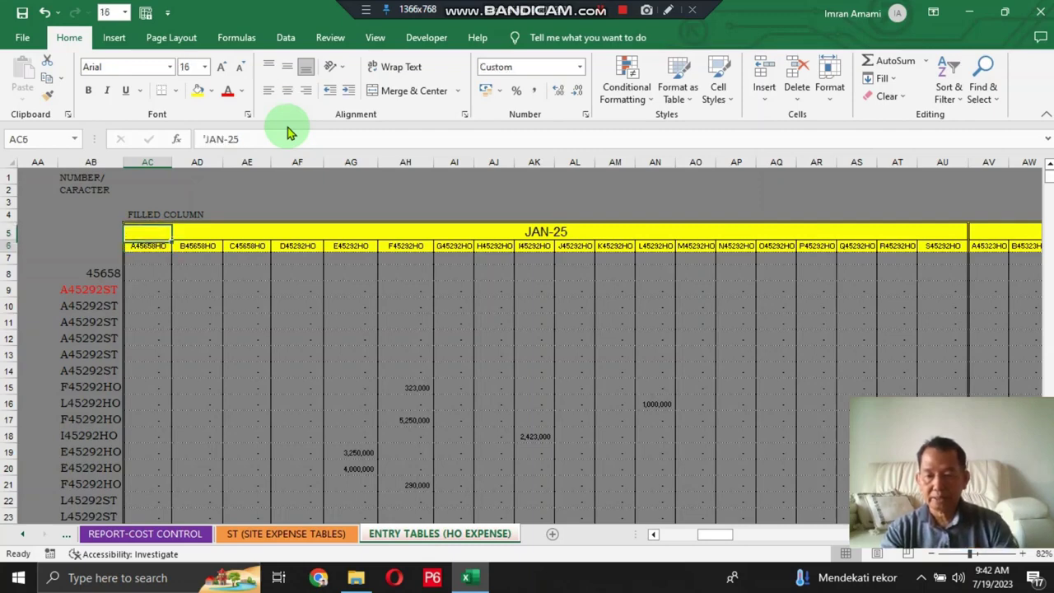
pyautogui.press('Down')
pyautogui.press('Right')
pyautogui.press('Right')
pyautogui.press('Right')
pyautogui.press('Right')
pyautogui.press('Right')
pyautogui.press('Right')
pyautogui.press('Right')
pyautogui.press('Right')
pyautogui.press('Right')
pyautogui.press('Right')
pyautogui.press('Right')
pyautogui.press('Right')
pyautogui.press('Right')
pyautogui.press('Right')
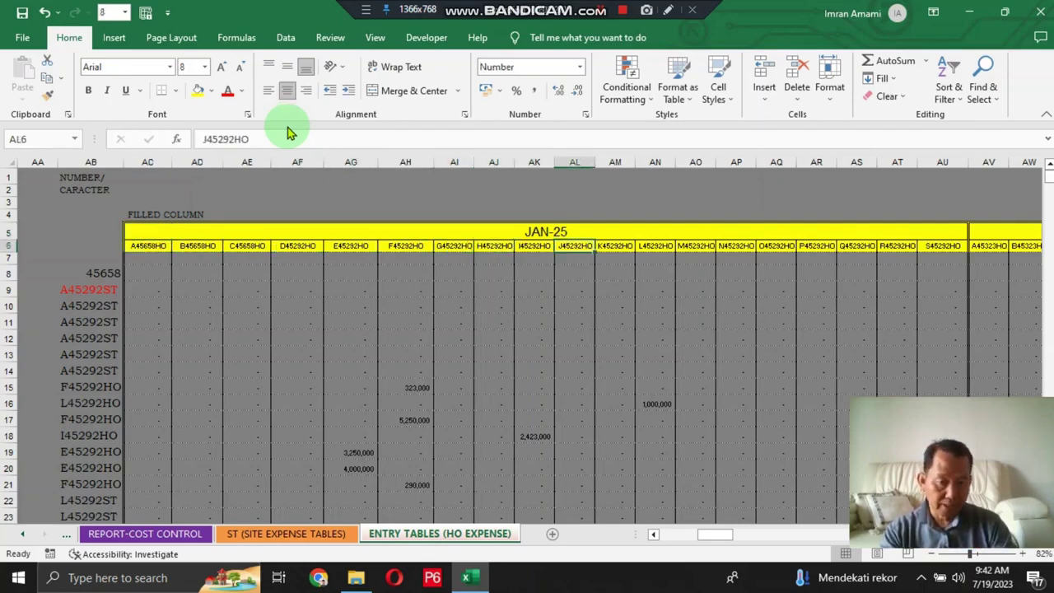
pyautogui.press('Right')
pyautogui.press('Right')
pyautogui.press('Right')
pyautogui.press('Right')
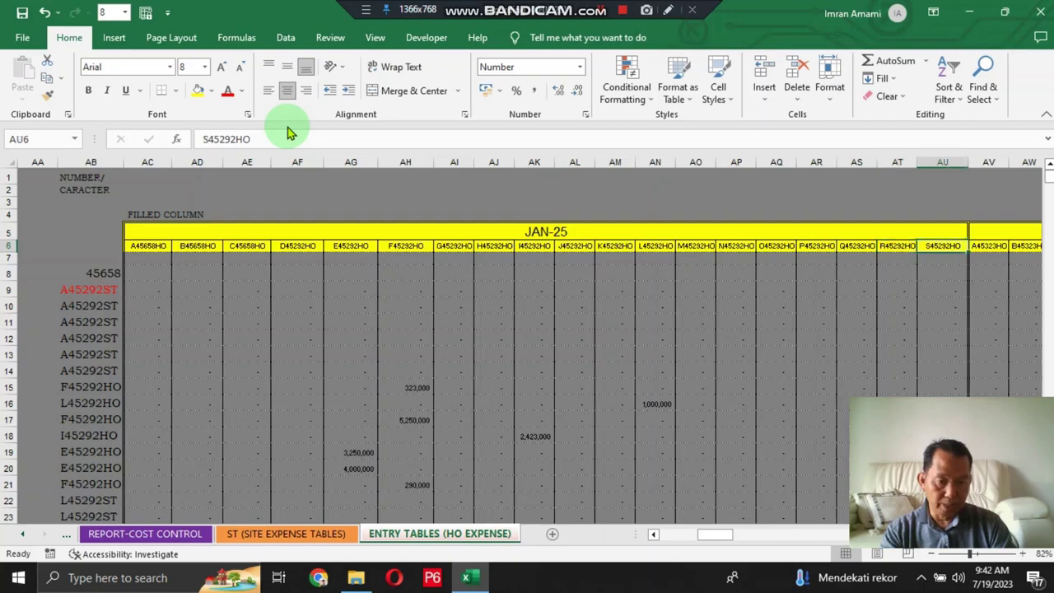
# Review the row 6 codes backwards from the S code in AU6 to the A code in AC6.
pyautogui.press('Up')
pyautogui.press('Down')
pyautogui.press('Left')
pyautogui.press('Left')
pyautogui.press('Left')
pyautogui.press('Left')
pyautogui.press('Left')
pyautogui.press('Left')
pyautogui.press('Left')
pyautogui.press('Left')
pyautogui.press('Left')
pyautogui.press('Left')
pyautogui.press('Left')
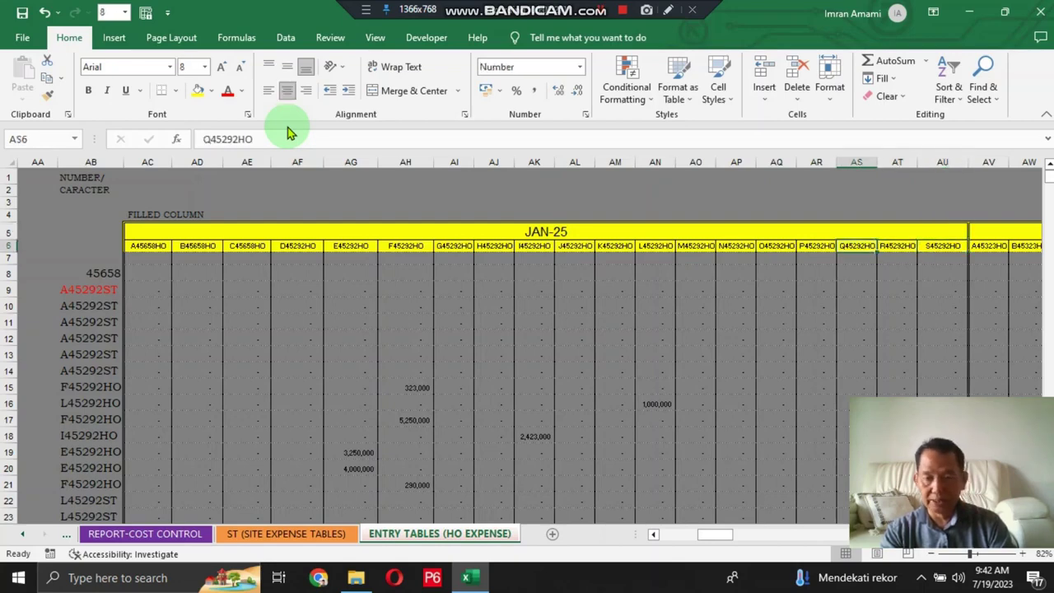
pyautogui.press('Left')
pyautogui.press('Left')
pyautogui.press('Left')
pyautogui.press('Left')
pyautogui.press('Left')
pyautogui.press('Left')
pyautogui.press('Left')
pyautogui.press('Left')
pyautogui.press('Left')
pyautogui.press('Right')
pyautogui.press('Right')
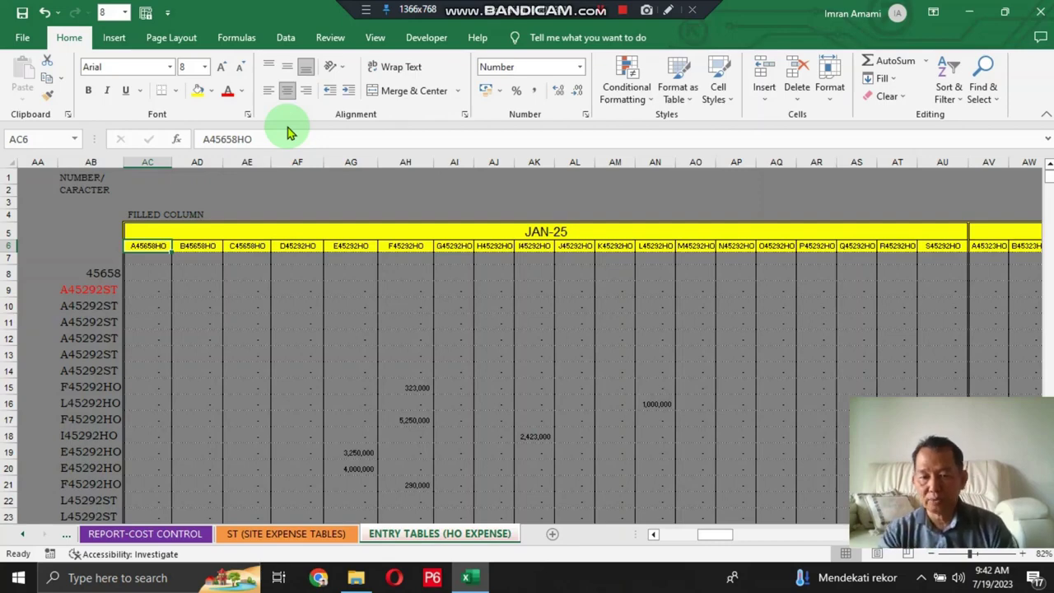
# Follow the JAN-25 heading along row 5 to the start of the FEB-24 block in AV5.
pyautogui.press('Up')
pyautogui.press('Right')
pyautogui.press('Right')
pyautogui.press('Right')
pyautogui.press('Right')
pyautogui.press('Right')
pyautogui.press('Right')
pyautogui.press('Right')
pyautogui.press('Right')
pyautogui.press('Right')
pyautogui.press('Right')
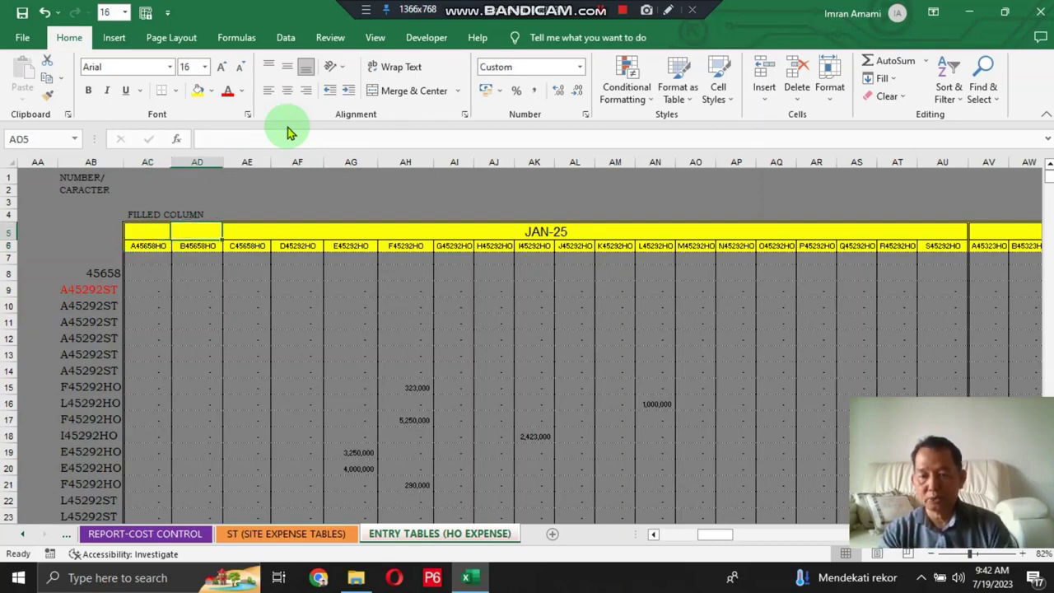
pyautogui.press('Right')
pyautogui.press('Right')
pyautogui.press('Right')
pyautogui.press('Right')
pyautogui.press('Right')
pyautogui.press('Right')
pyautogui.press('Right')
pyautogui.press('Right')
pyautogui.press('Right')
pyautogui.press('Right')
pyautogui.press('Right')
# Trace the month heading row back from FEB-24 to the start of JAN-25 in AC5 and examine its span again.
pyautogui.press('Left')
pyautogui.press('Left')
pyautogui.press('Left')
pyautogui.press('Left')
pyautogui.press('Left')
pyautogui.press('Left')
pyautogui.press('Left')
pyautogui.press('Left')
pyautogui.press('Left')
pyautogui.press('Left')
pyautogui.press('Left')
pyautogui.press('Left')
pyautogui.press('Left')
pyautogui.press('Left')
pyautogui.press('Left')
pyautogui.press('Left')
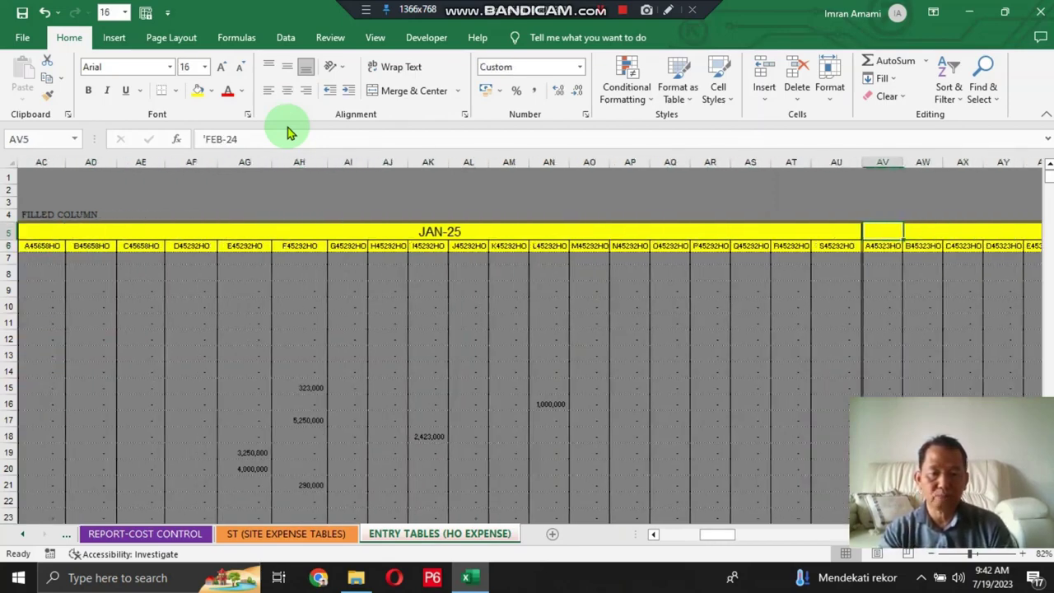
pyautogui.press('Left')
pyautogui.press('Left')
pyautogui.press('Left')
pyautogui.press('Left')
pyautogui.press('Left')
pyautogui.press('Left')
pyautogui.press('Left')
pyautogui.press('Right')
pyautogui.press('Right')
pyautogui.press('Right')
pyautogui.press('Right')
pyautogui.press('Right')
pyautogui.press('Right')
pyautogui.press('Right')
pyautogui.press('Right')
pyautogui.press('Right')
pyautogui.press('Right')
pyautogui.press('Right')
pyautogui.press('Right')
pyautogui.press('Right')
pyautogui.press('Right')
pyautogui.press('Right')
pyautogui.press('Right')
pyautogui.press('Right')
pyautogui.press('Right')
pyautogui.press('Right')
pyautogui.press('Right')
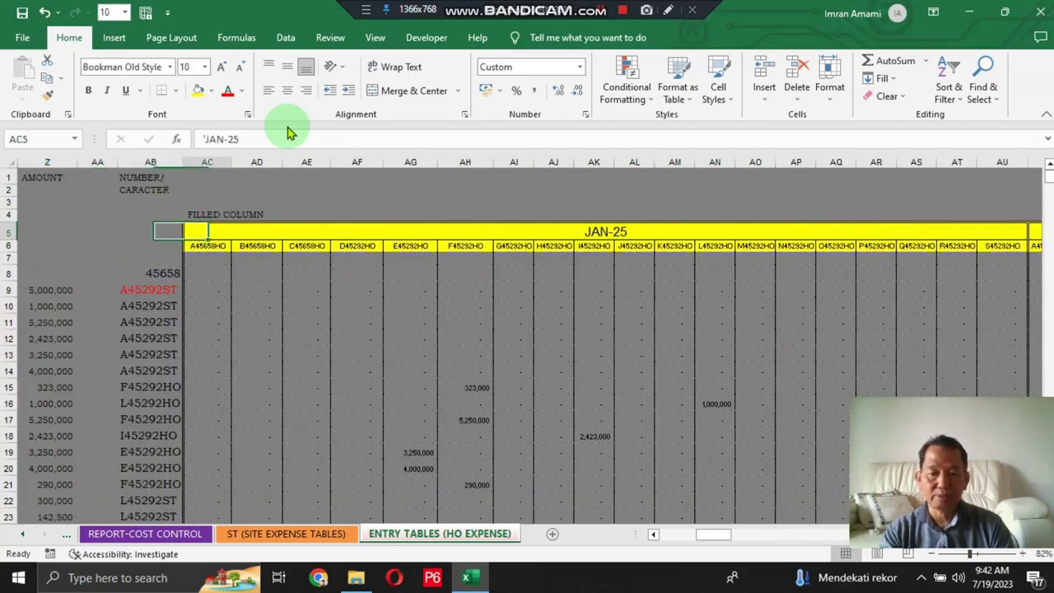
# Change the FEB-24 month heading in AV5 to FEB-25.
pyautogui.press('Right')
pyautogui.press('Left')
pyautogui.press('Left')
pyautogui.press('Left')
pyautogui.press('Left')
pyautogui.press('Left')
pyautogui.press('Left')
pyautogui.press('Left')
pyautogui.press('Left')
pyautogui.press('Left')
pyautogui.press('Left')
pyautogui.press('Left')
pyautogui.press('Left')
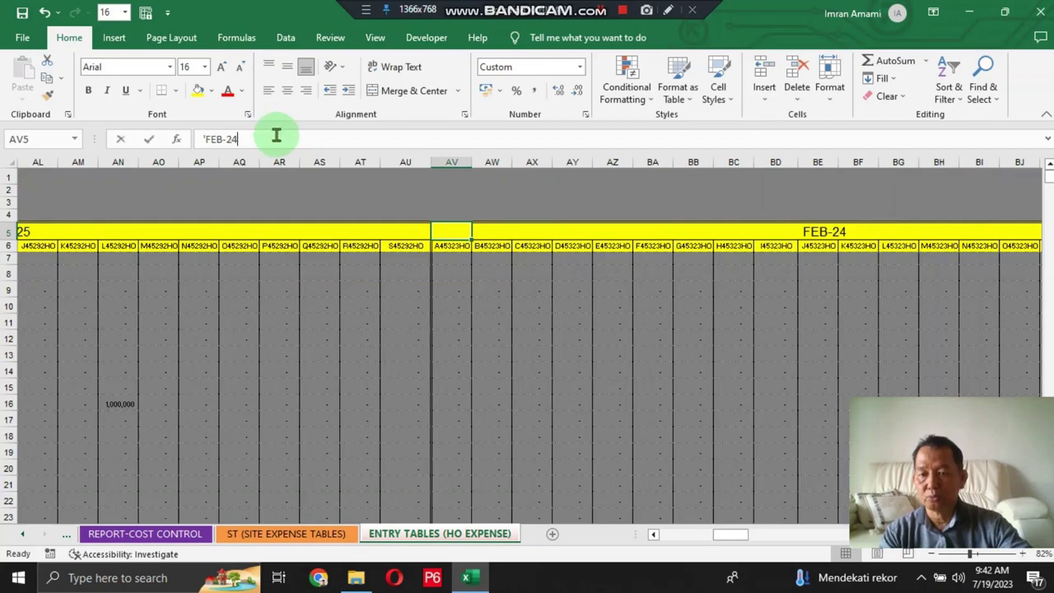
pyautogui.click(277, 135)
pyautogui.press('BackSpace')
pyautogui.write('5')
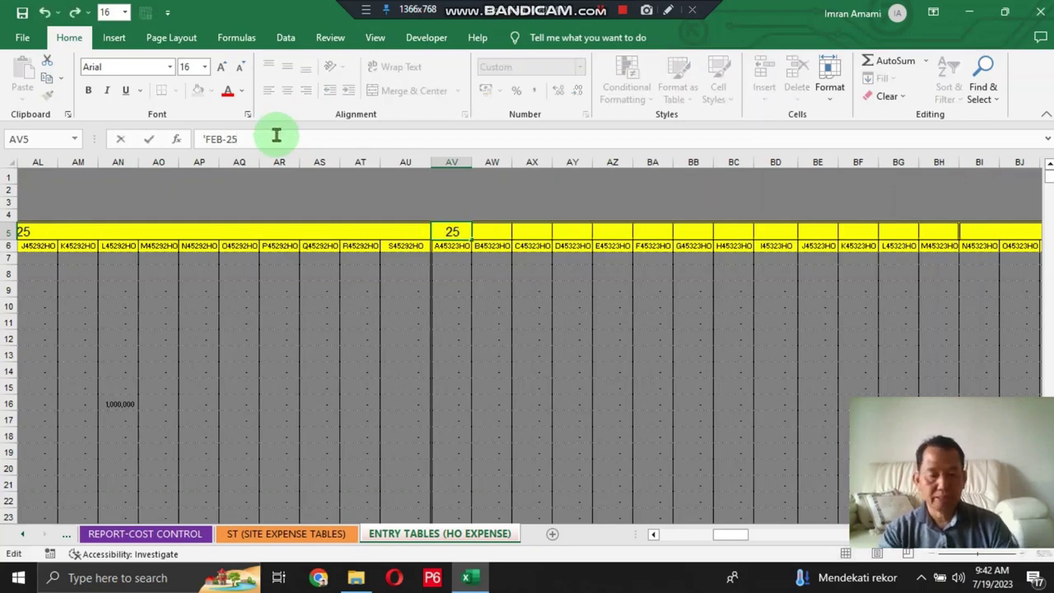
pyautogui.press('Return')
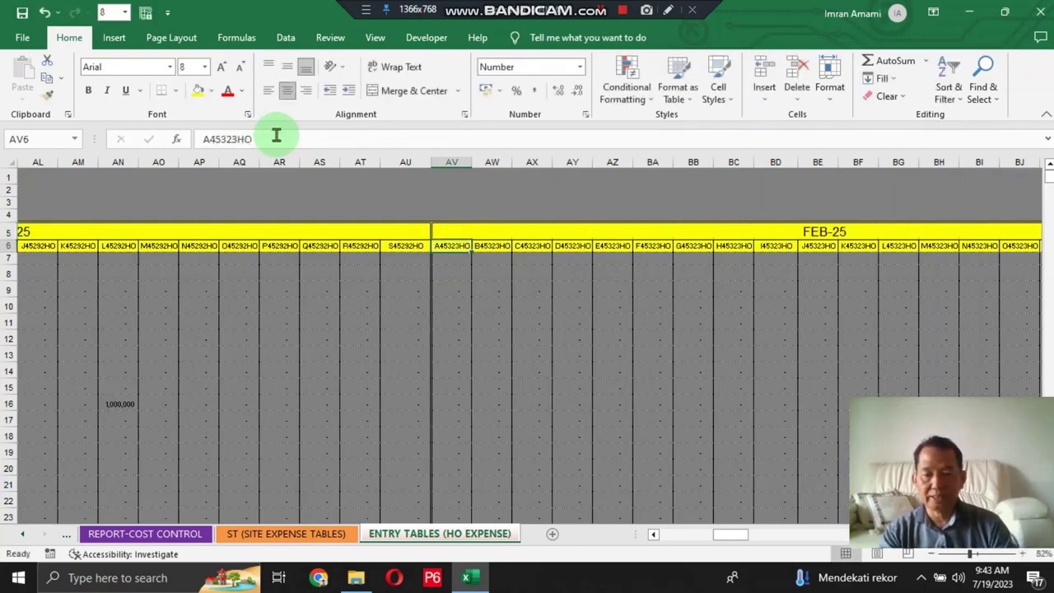
# Enter February 2025 in AB8 to obtain its date serial number for the next block of codes.
pyautogui.press('Left')
pyautogui.press('Left')
pyautogui.press('Left')
pyautogui.press('Left')
pyautogui.press('Left')
pyautogui.press('Left')
pyautogui.press('Left')
pyautogui.press('Left')
pyautogui.press('Left')
pyautogui.press('Left')
pyautogui.press('Left')
pyautogui.press('Left')
pyautogui.press('Left')
pyautogui.press('Left')
pyautogui.press('Left')
pyautogui.press('Left')
pyautogui.press('Left')
pyautogui.press('Left')
pyautogui.press('Left')
pyautogui.press('Left')
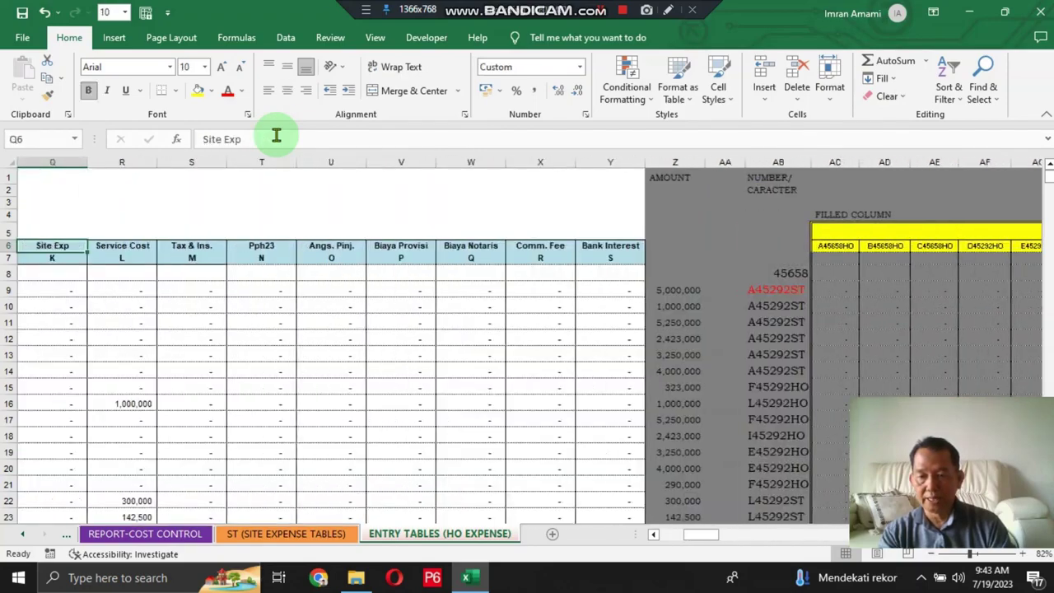
pyautogui.press('Right')
pyautogui.press('Right')
pyautogui.press('Right')
pyautogui.press('Right')
pyautogui.press('Right')
pyautogui.press('Right')
pyautogui.press('Right')
pyautogui.press('Right')
pyautogui.press('Right')
pyautogui.press('Right')
pyautogui.press('Down')
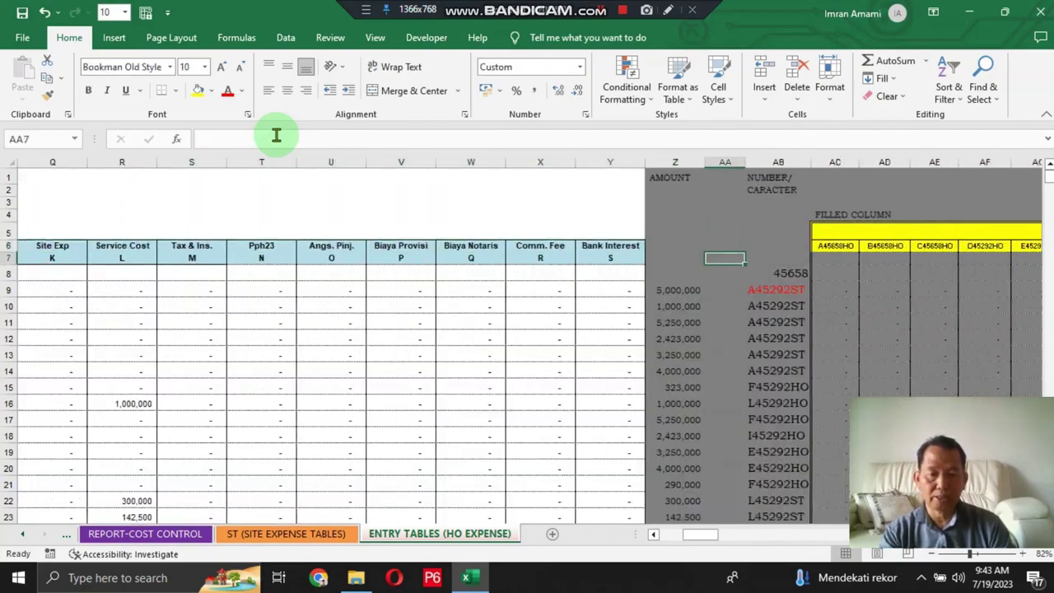
pyautogui.press('Down')
pyautogui.press('Right')
pyautogui.write('feb')
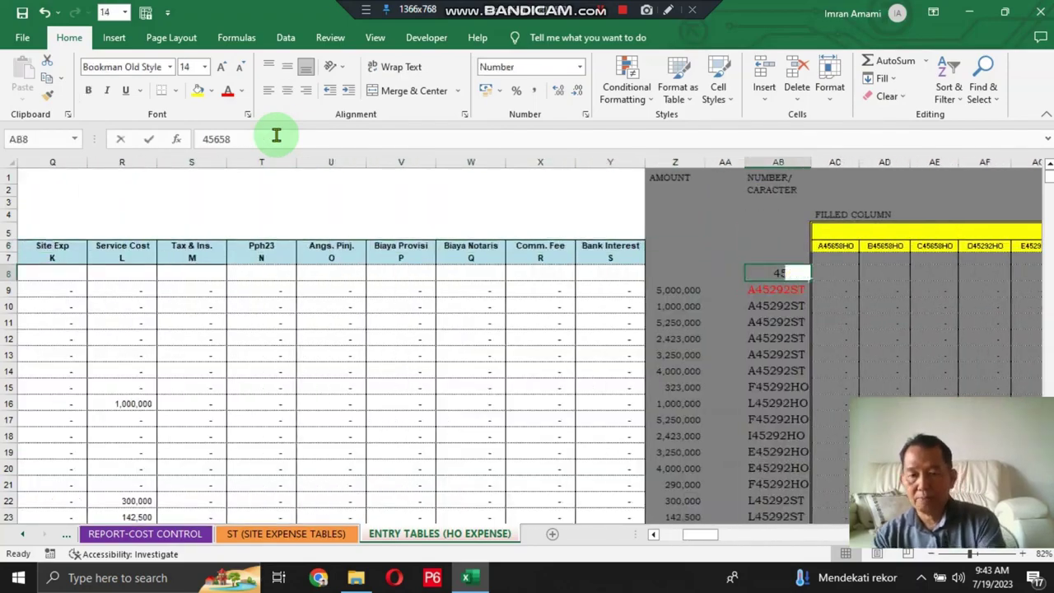
pyautogui.write('2025')
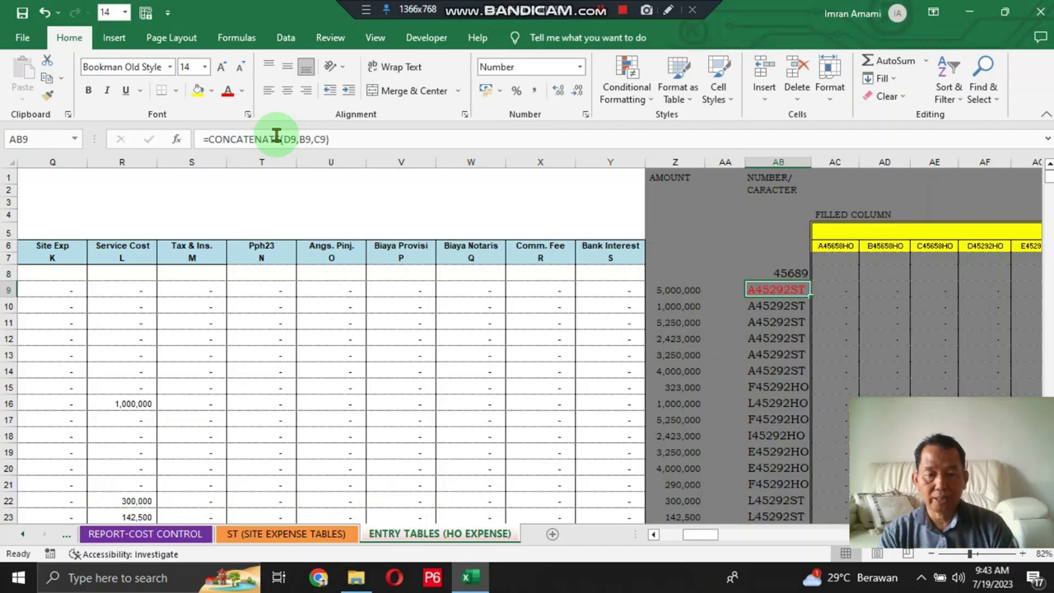
pyautogui.press('Up')
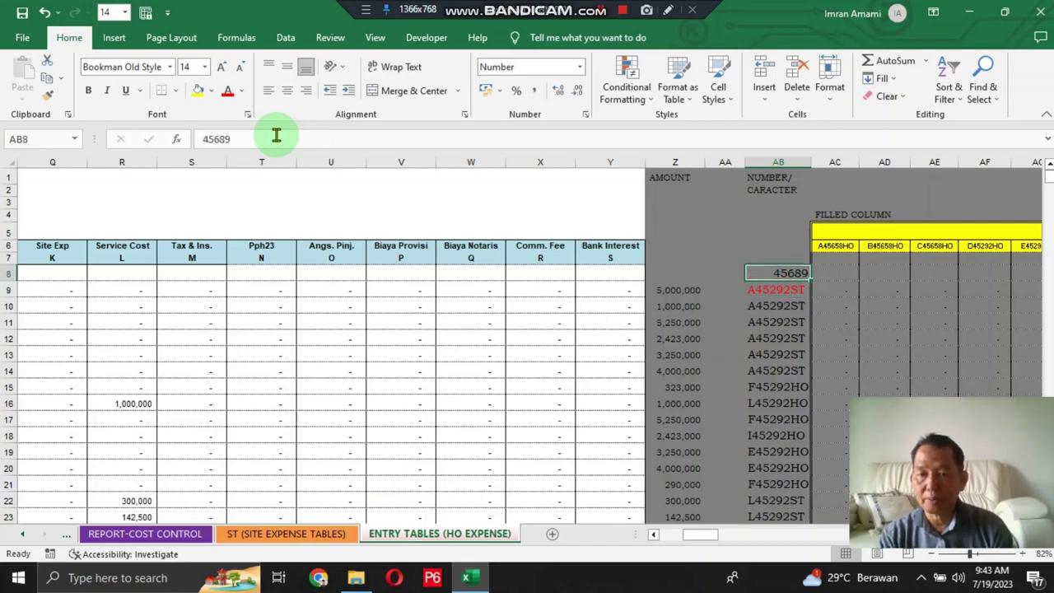
# Change the A code under the FEB-25 heading in AV6 to A45689HO.
pyautogui.press('Up')
pyautogui.press('Up')
pyautogui.press('Right')
pyautogui.press('Right')
pyautogui.press('Right')
pyautogui.press('Right')
pyautogui.press('Right')
pyautogui.press('Right')
pyautogui.press('Right')
pyautogui.press('Right')
pyautogui.press('Right')
pyautogui.press('Right')
pyautogui.press('Right')
pyautogui.press('Right')
pyautogui.press('Right')
pyautogui.press('Right')
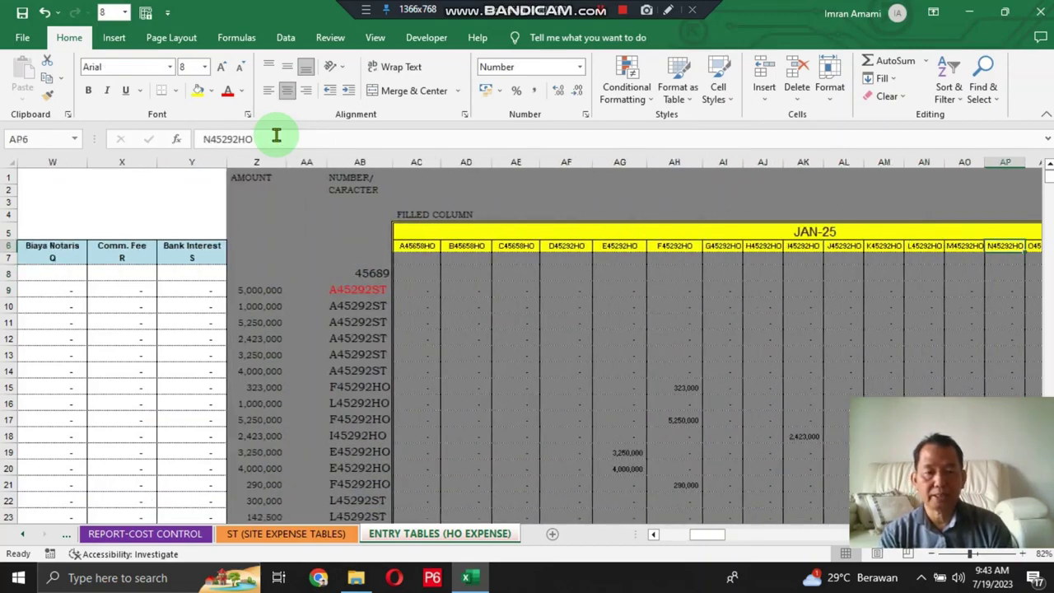
pyautogui.press('Right')
pyautogui.press('Right')
pyautogui.press('Right')
pyautogui.press('Right')
pyautogui.press('Right')
pyautogui.press('Right')
pyautogui.press('Right')
pyautogui.press('Right')
pyautogui.press('Right')
pyautogui.press('Right')
pyautogui.press('Right')
pyautogui.press('Right')
pyautogui.press('Right')
pyautogui.press('Right')
pyautogui.press('Right')
pyautogui.press('Right')
pyautogui.press('Right')
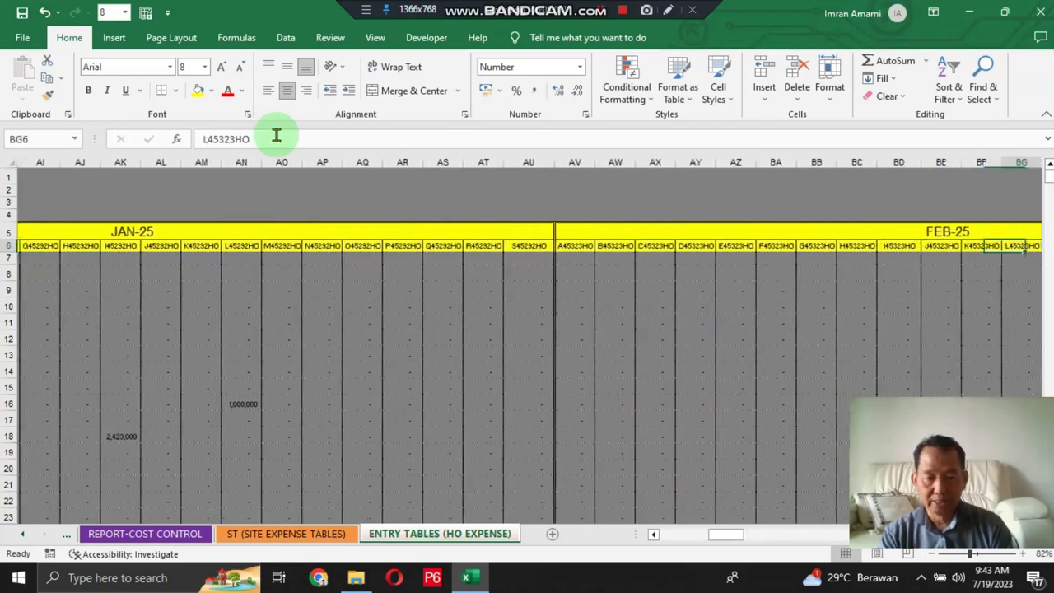
pyautogui.press('Left')
pyautogui.press('Left')
pyautogui.press('Left')
pyautogui.press('Left')
pyautogui.press('Left')
pyautogui.press('Left')
pyautogui.press('Left')
pyautogui.press('Left')
pyautogui.press('Left')
pyautogui.press('Left')
pyautogui.press('Left')
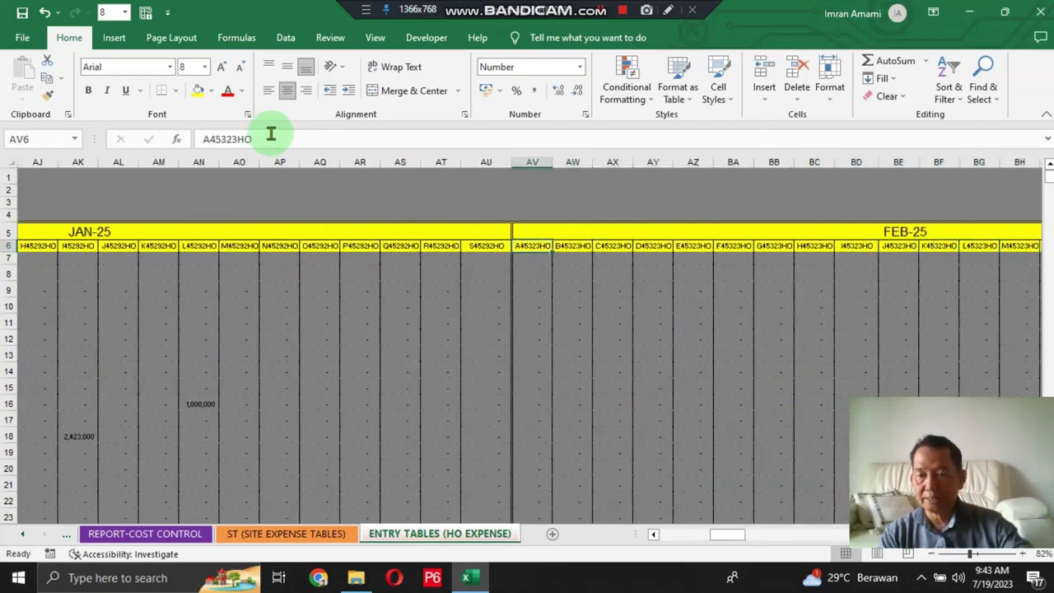
pyautogui.click(239, 138)
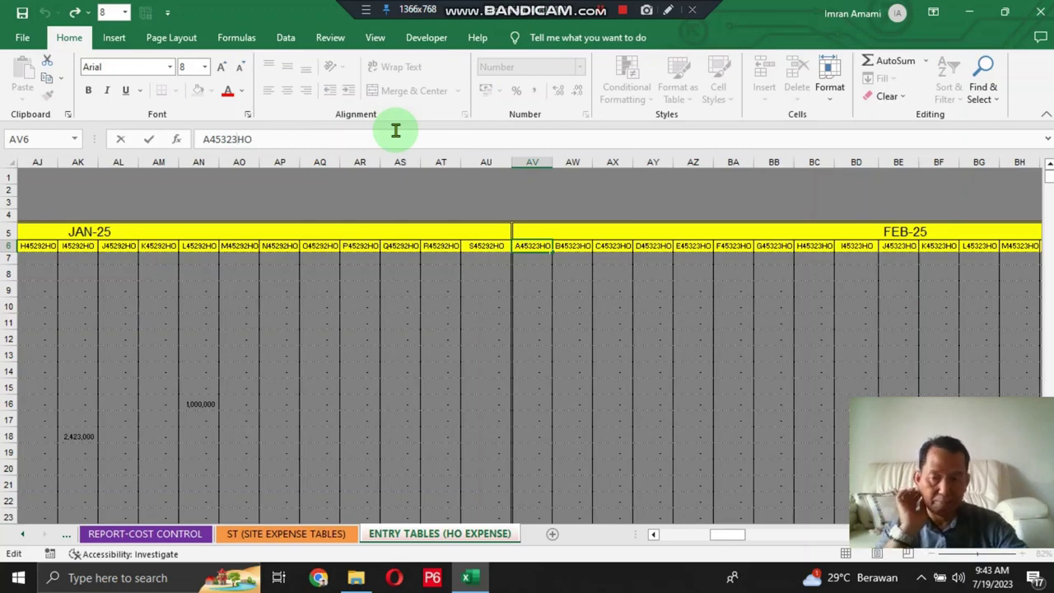
pyautogui.press('BackSpace')
pyautogui.press('BackSpace')
pyautogui.press('BackSpace')
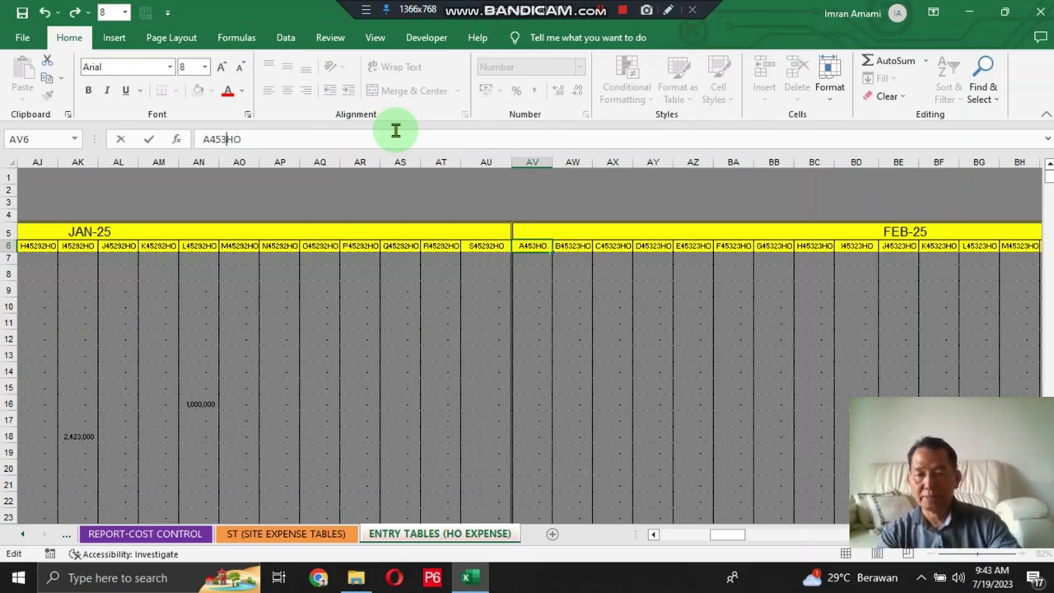
pyautogui.write('689')
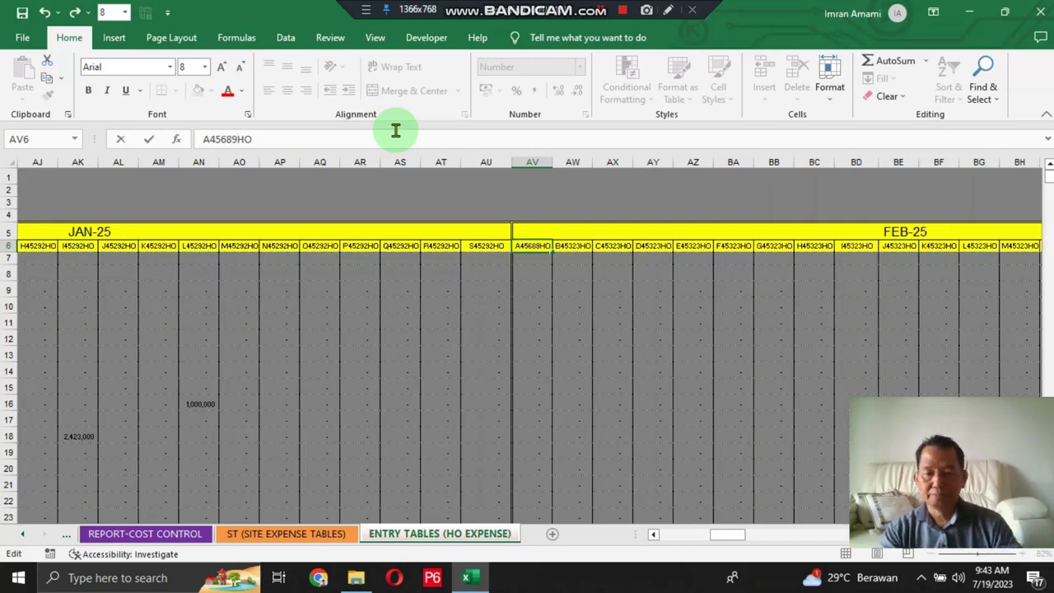
pyautogui.press('Return')
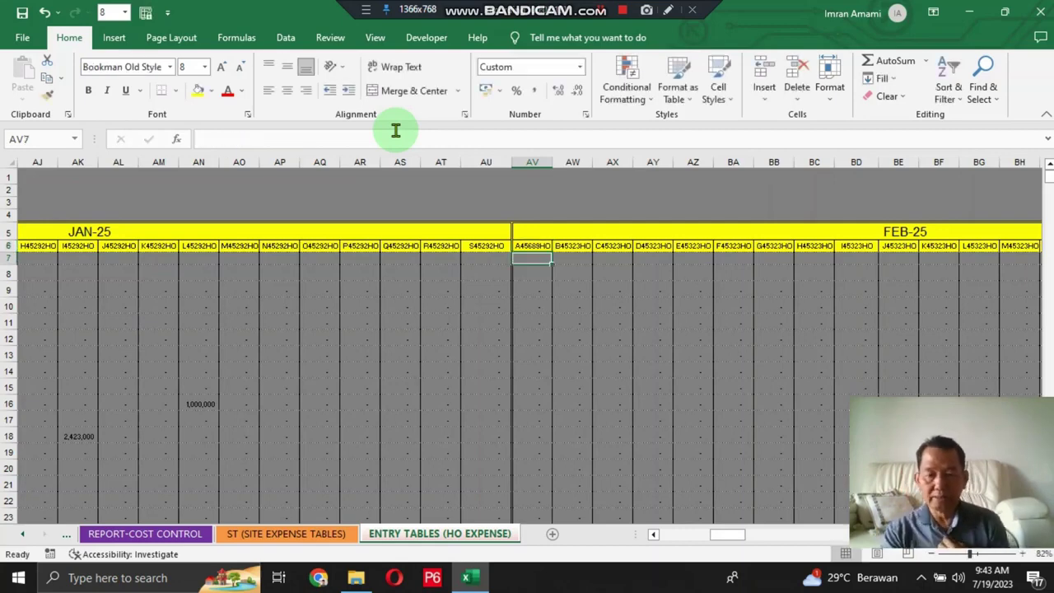
# Update the B code in AW6 to B45689HO.
pyautogui.press('Up')
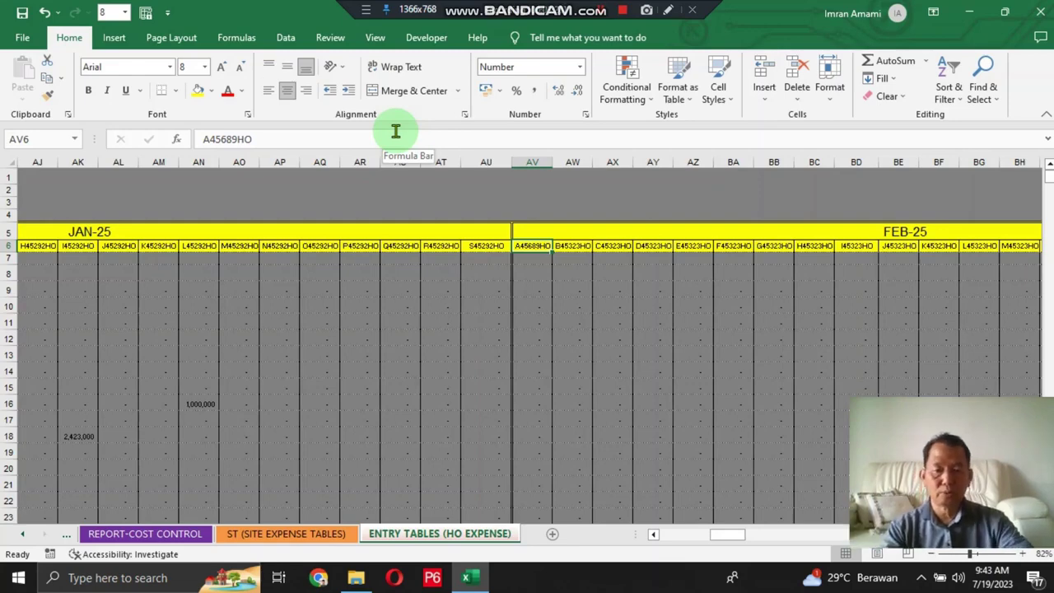
pyautogui.press('Right')
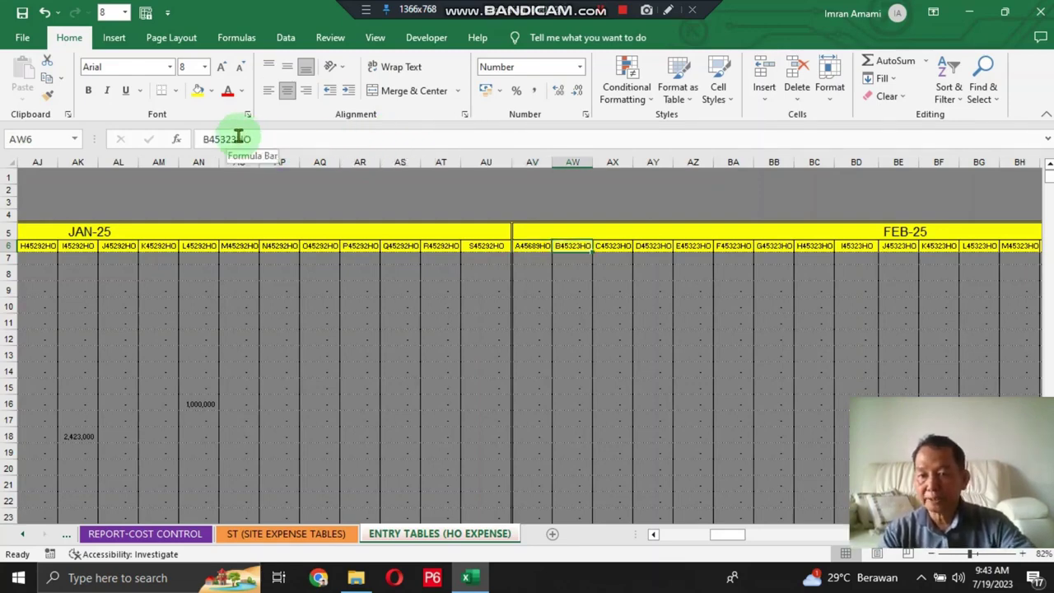
pyautogui.click(238, 137)
pyautogui.press('BackSpace')
pyautogui.press('BackSpace')
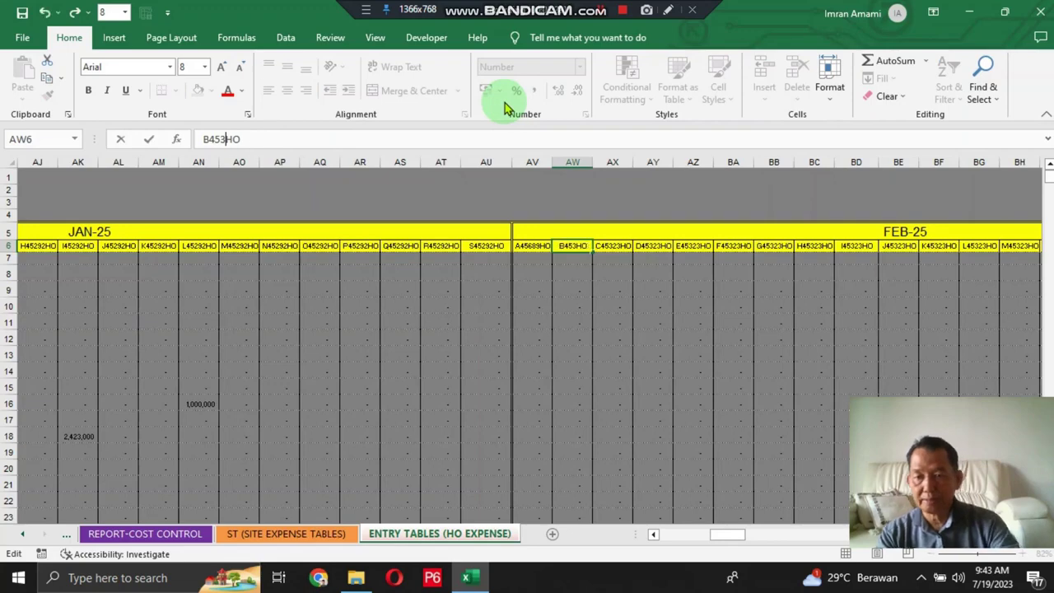
pyautogui.press('BackSpace')
pyautogui.write('689')
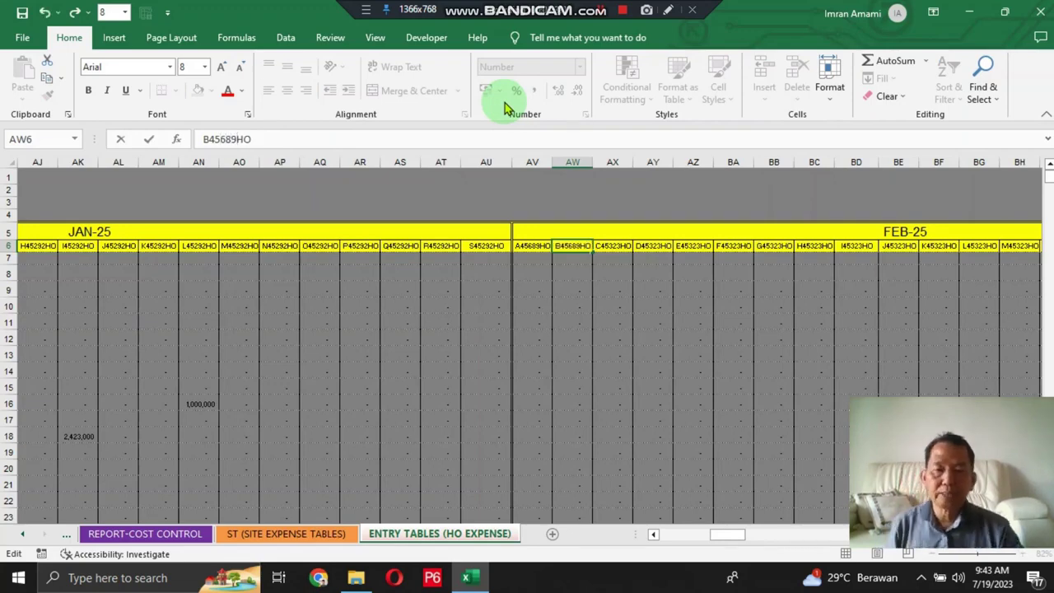
pyautogui.press('Return')
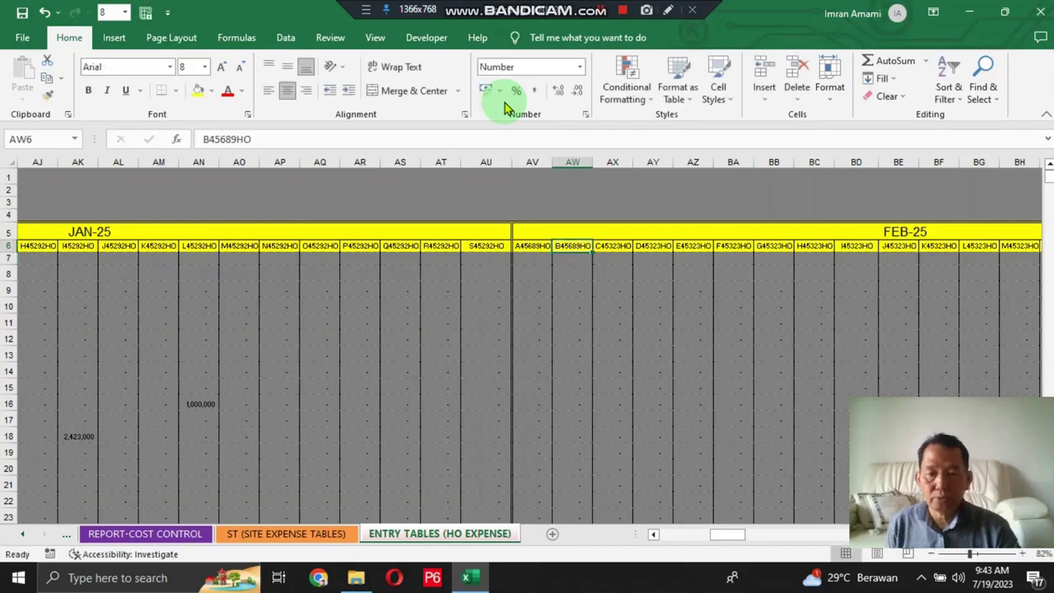
# Trace row 6 back from the B code in AW6 to the Equipment category heading in I6.
pyautogui.press('Left')
pyautogui.press('Left')
pyautogui.press('Left')
pyautogui.press('Left')
pyautogui.press('Left')
pyautogui.press('Left')
pyautogui.press('Left')
pyautogui.press('Left')
pyautogui.press('Left')
pyautogui.press('Left')
pyautogui.press('Left')
pyautogui.press('Left')
pyautogui.press('Left')
pyautogui.press('Left')
pyautogui.press('Left')
pyautogui.press('Left')
pyautogui.press('Left')
pyautogui.press('Left')
pyautogui.press('Left')
pyautogui.press('Left')
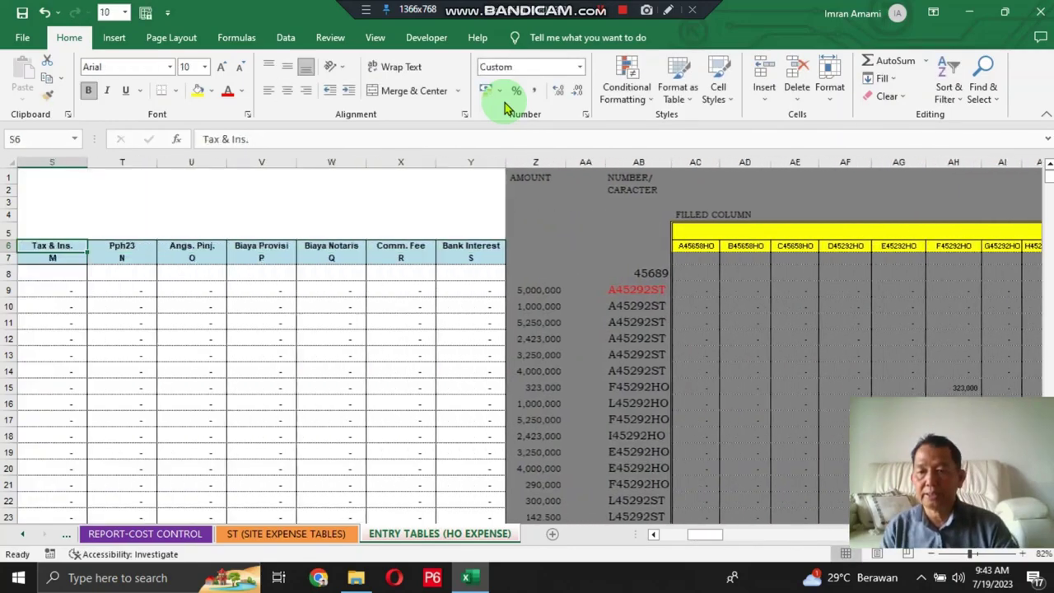
pyautogui.press('Left')
pyautogui.press('Right')
pyautogui.press('Right')
pyautogui.press('Right')
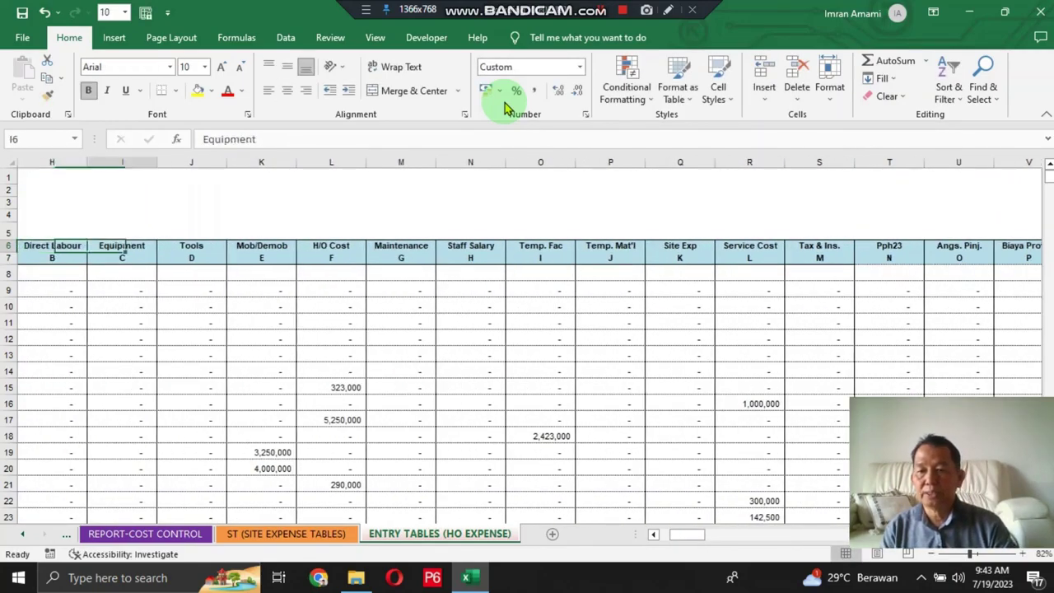
# Follow row 6 forward from the Equipment heading to the O code in AQ6 under JAN-25.
pyautogui.press('Right')
pyautogui.press('Right')
pyautogui.press('Right')
pyautogui.press('Right')
pyautogui.press('Right')
pyautogui.press('Right')
pyautogui.press('Right')
pyautogui.press('Right')
pyautogui.press('Right')
pyautogui.press('Right')
pyautogui.press('Right')
pyautogui.press('Right')
pyautogui.press('Right')
pyautogui.press('Right')
pyautogui.press('Right')
pyautogui.press('Right')
pyautogui.press('Right')
pyautogui.press('Right')
pyautogui.press('Right')
pyautogui.press('Right')
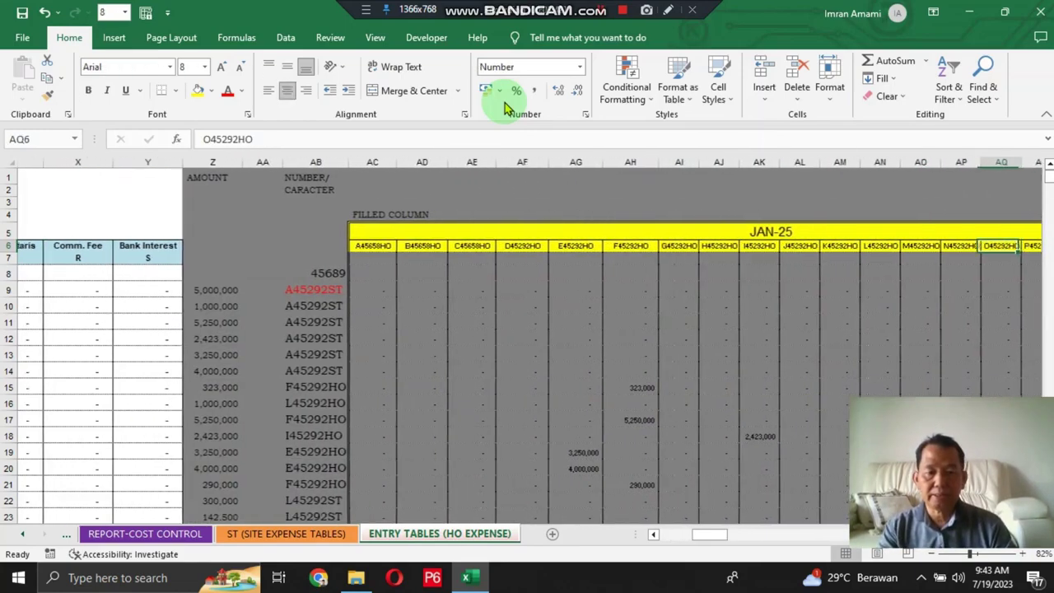
# Examine the row 6 codes from the end of the JAN-25 block into the FEB-25 block.
pyautogui.press('Right')
pyautogui.press('Right')
pyautogui.press('Right')
pyautogui.press('Right')
pyautogui.press('Right')
pyautogui.press('Left')
pyautogui.press('Left')
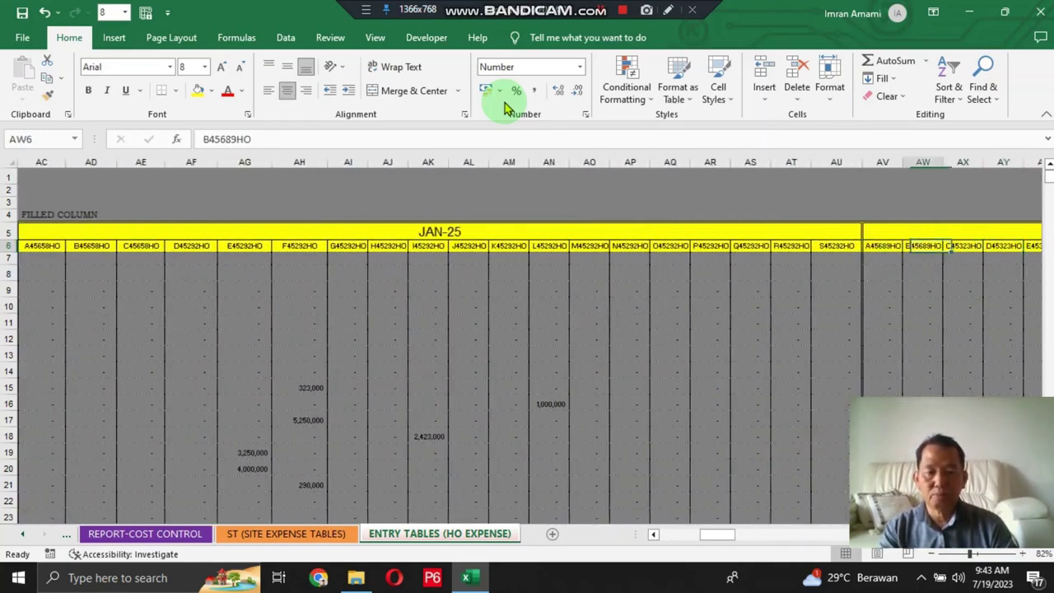
pyautogui.press('Right')
pyautogui.press('Right')
pyautogui.press('Right')
pyautogui.press('Right')
pyautogui.press('Right')
pyautogui.press('Right')
pyautogui.press('Right')
pyautogui.press('Right')
pyautogui.press('Right')
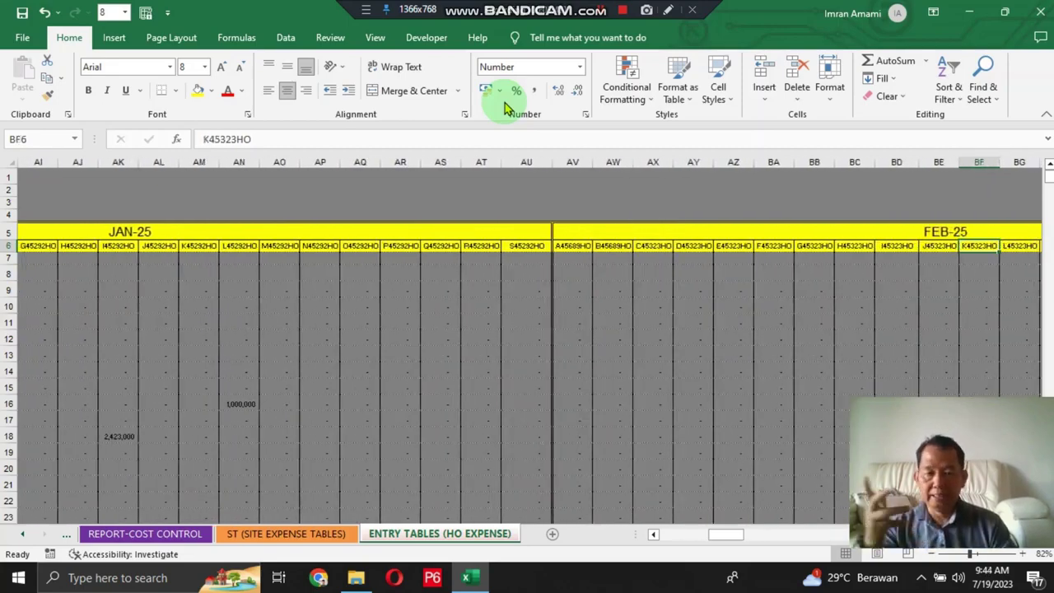
# Check the row 6 codes of the remaining monthly blocks, from FEB-25 through to the end of DEC-24.
pyautogui.press('Right')
pyautogui.press('Right')
pyautogui.press('Right')
pyautogui.press('Right')
pyautogui.press('Right')
pyautogui.press('Right')
pyautogui.press('Right')
pyautogui.press('Right')
pyautogui.press('Right')
pyautogui.press('Right')
pyautogui.press('Right')
pyautogui.press('Right')
pyautogui.press('Right')
pyautogui.press('Right')
pyautogui.press('Right')
pyautogui.press('Right')
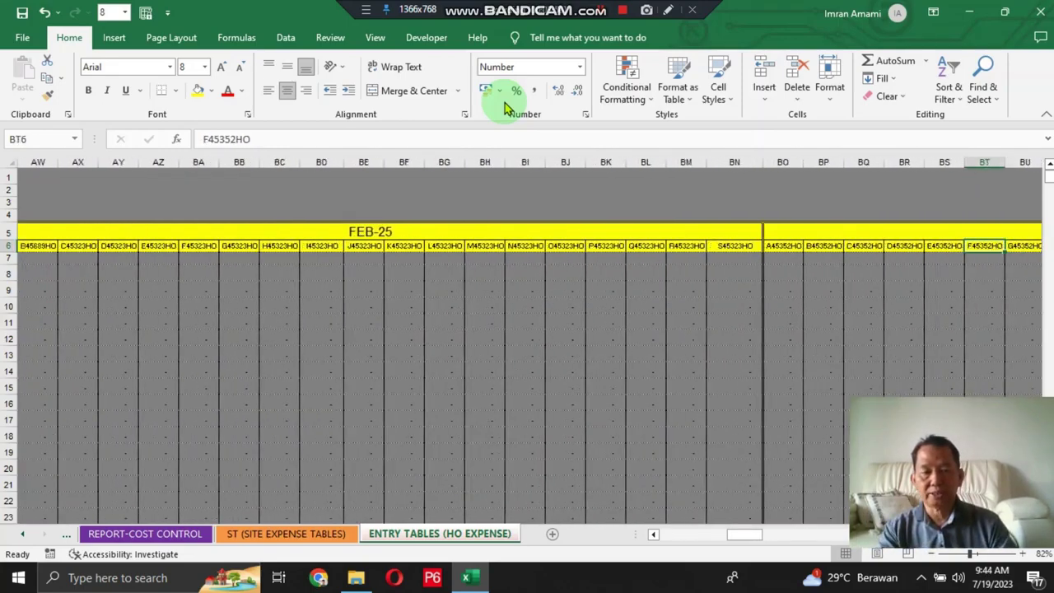
pyautogui.press('Right')
pyautogui.press('Right')
pyautogui.press('Right')
pyautogui.press('Right')
pyautogui.press('Right')
pyautogui.press('Right')
pyautogui.press('Right')
pyautogui.press('Right')
pyautogui.press('Right')
pyautogui.press('Right')
pyautogui.press('Right')
pyautogui.press('Right')
pyautogui.press('Right')
pyautogui.press('Right')
pyautogui.press('Right')
pyautogui.press('Right')
pyautogui.press('Right')
pyautogui.press('Right')
pyautogui.press('Right')
pyautogui.press('Right')
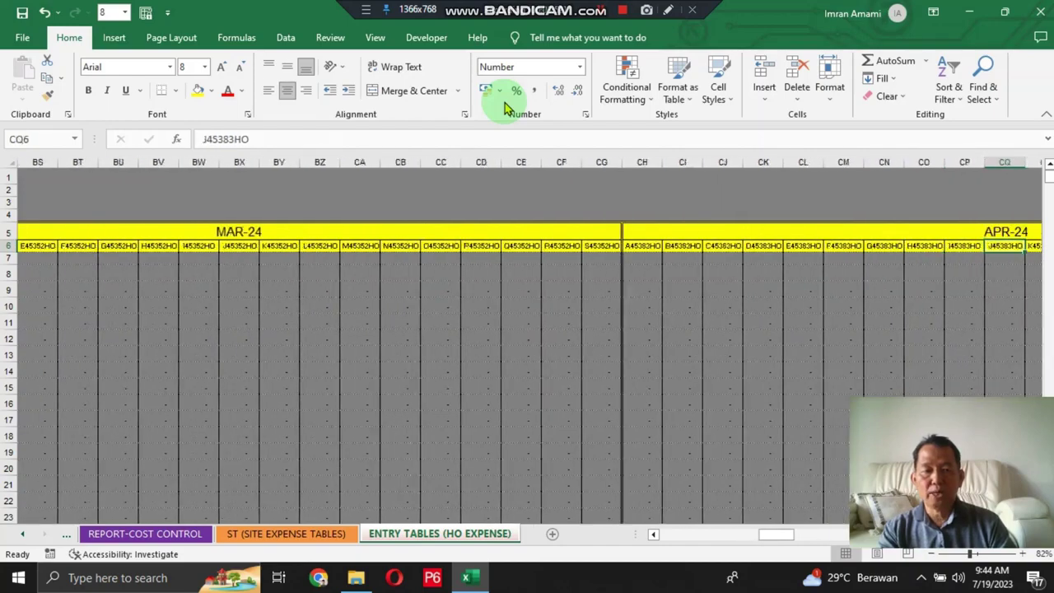
pyautogui.press('Right')
pyautogui.press('Right')
pyautogui.press('Right')
pyautogui.press('Right')
pyautogui.press('Right')
pyautogui.press('Right')
pyautogui.press('Right')
pyautogui.press('Right')
pyautogui.press('Right')
pyautogui.press('Right')
pyautogui.press('Right')
pyautogui.press('Right')
pyautogui.press('Right')
pyautogui.press('Right')
pyautogui.press('Right')
pyautogui.press('Right')
pyautogui.press('Right')
pyautogui.press('Right')
pyautogui.press('Right')
pyautogui.press('Right')
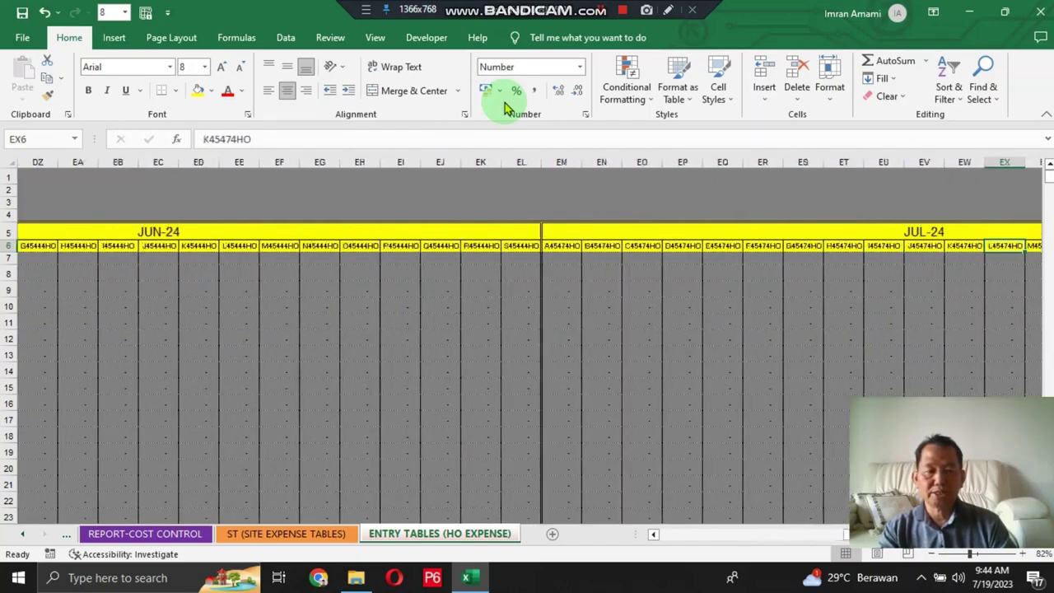
pyautogui.press('Right')
pyautogui.press('Right')
pyautogui.press('Right')
pyautogui.press('Right')
pyautogui.press('Right')
pyautogui.press('Right')
pyautogui.press('Right')
pyautogui.press('Right')
pyautogui.press('Right')
pyautogui.press('Right')
pyautogui.press('Right')
pyautogui.press('Right')
pyautogui.press('Right')
pyautogui.press('Right')
pyautogui.press('Right')
pyautogui.press('Right')
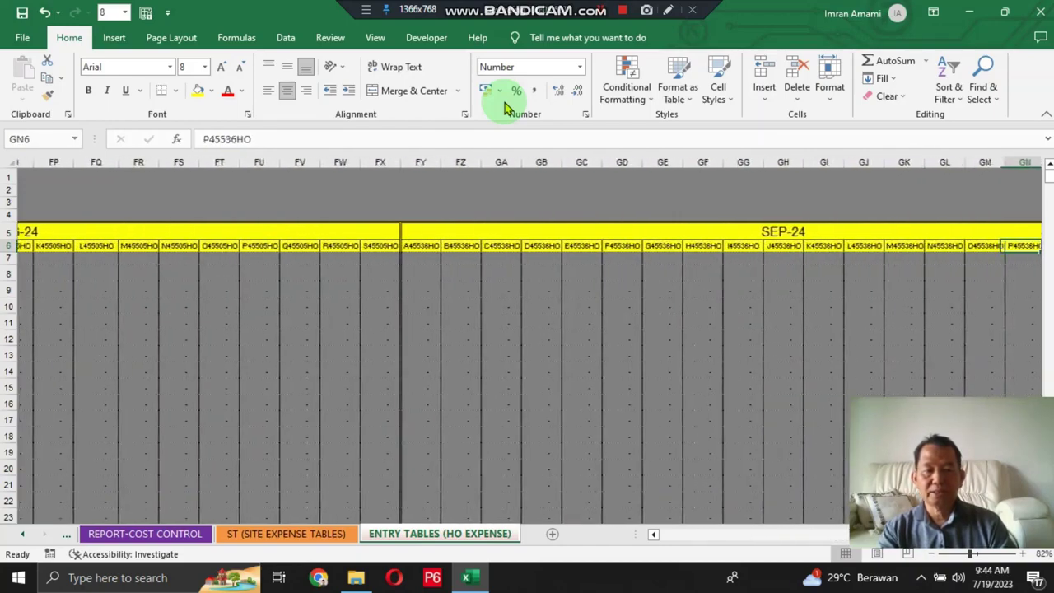
pyautogui.press('Right')
pyautogui.press('Right')
pyautogui.press('Right')
pyautogui.press('Right')
pyautogui.press('Right')
pyautogui.press('Right')
pyautogui.press('Right')
pyautogui.press('Right')
pyautogui.press('Right')
pyautogui.press('Right')
pyautogui.press('Right')
pyautogui.press('Right')
pyautogui.press('Right')
pyautogui.press('Right')
pyautogui.press('Right')
pyautogui.press('Right')
pyautogui.press('Right')
pyautogui.press('Right')
pyautogui.press('Right')
pyautogui.press('Right')
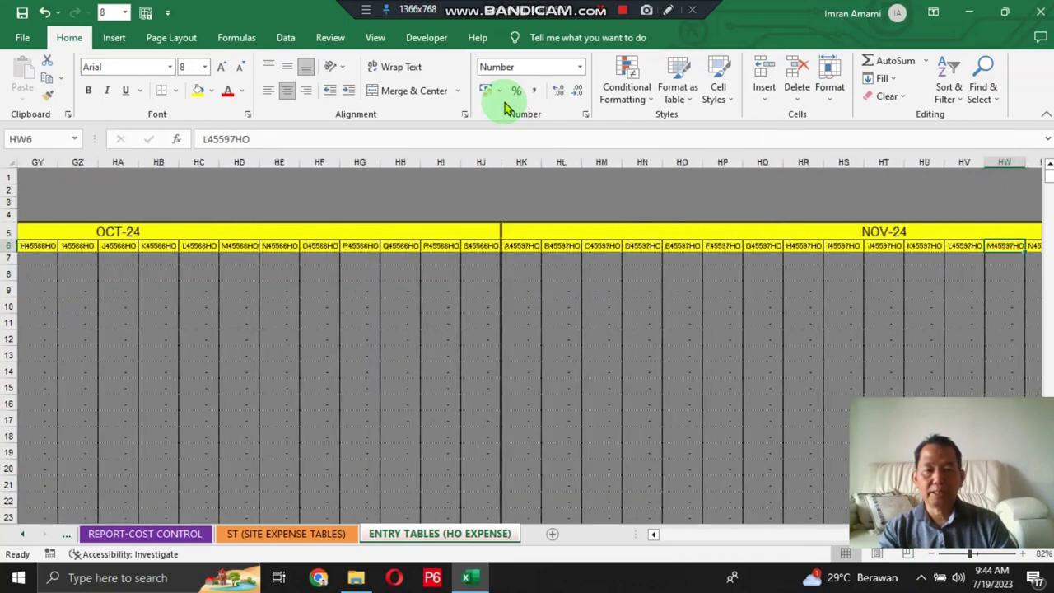
pyautogui.press('Right')
pyautogui.press('Right')
pyautogui.press('Right')
pyautogui.press('Right')
pyautogui.press('Right')
pyautogui.press('Right')
pyautogui.press('Right')
pyautogui.press('Right')
pyautogui.press('Right')
pyautogui.press('Right')
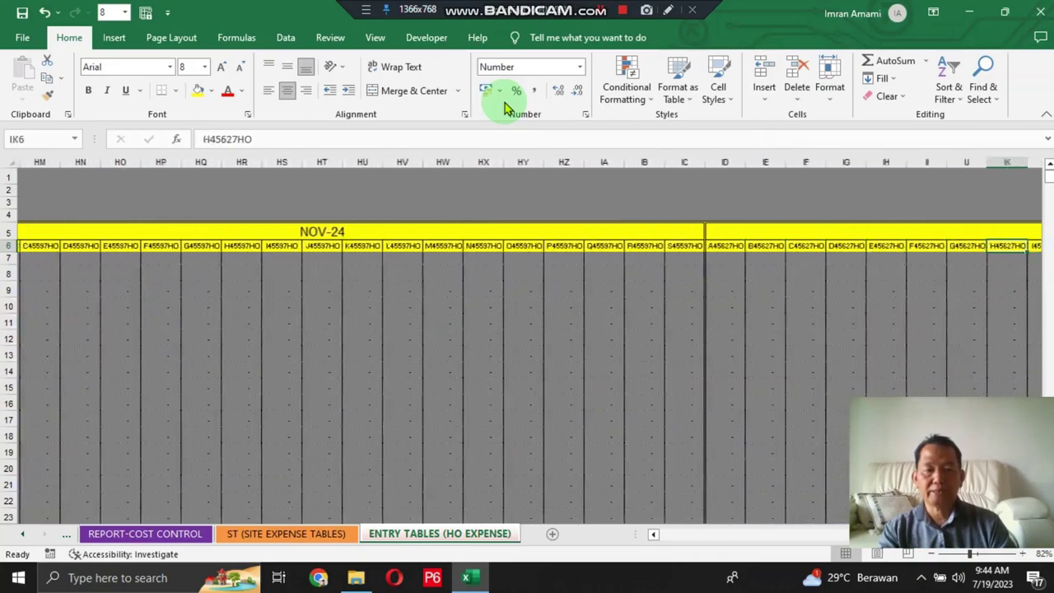
pyautogui.press('Right')
pyautogui.press('Right')
pyautogui.press('Right')
pyautogui.press('Right')
pyautogui.press('Right')
pyautogui.press('Right')
pyautogui.press('Right')
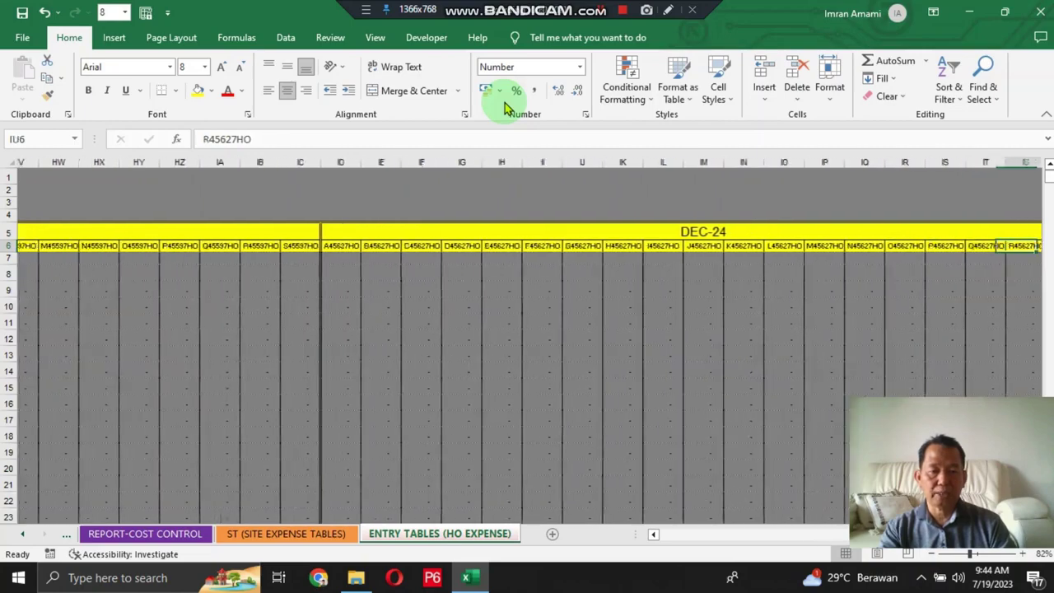
pyautogui.press('Left')
pyautogui.press('Left')
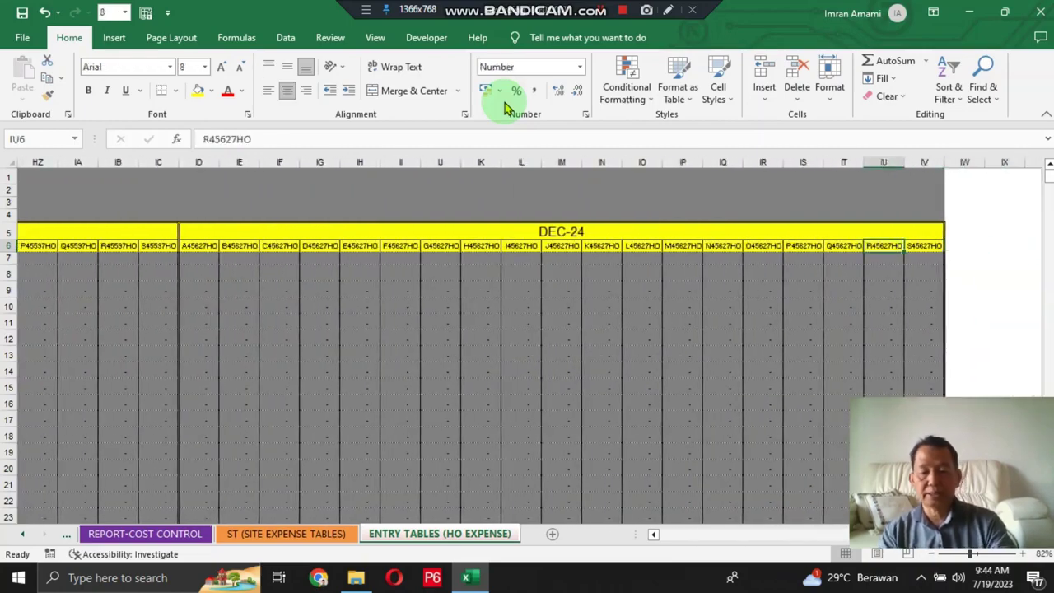
# Return to cell A1 of the HO expense entry table and switch to the COST BREAKDOWN sheet.
pyautogui.hotkey('ctrl', 'Home')
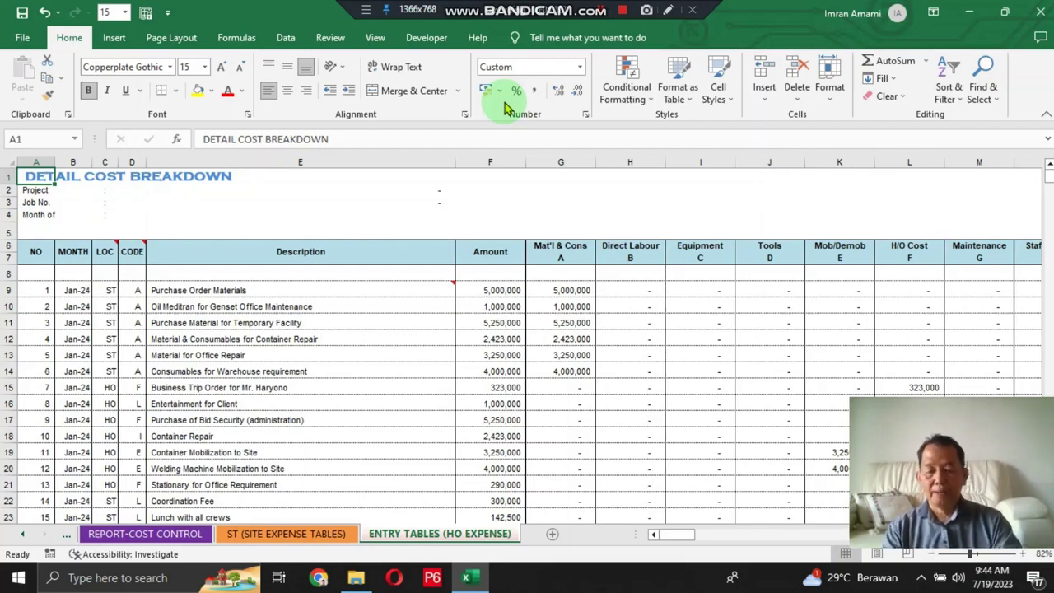
pyautogui.hotkey('ctrl', 'pageup')
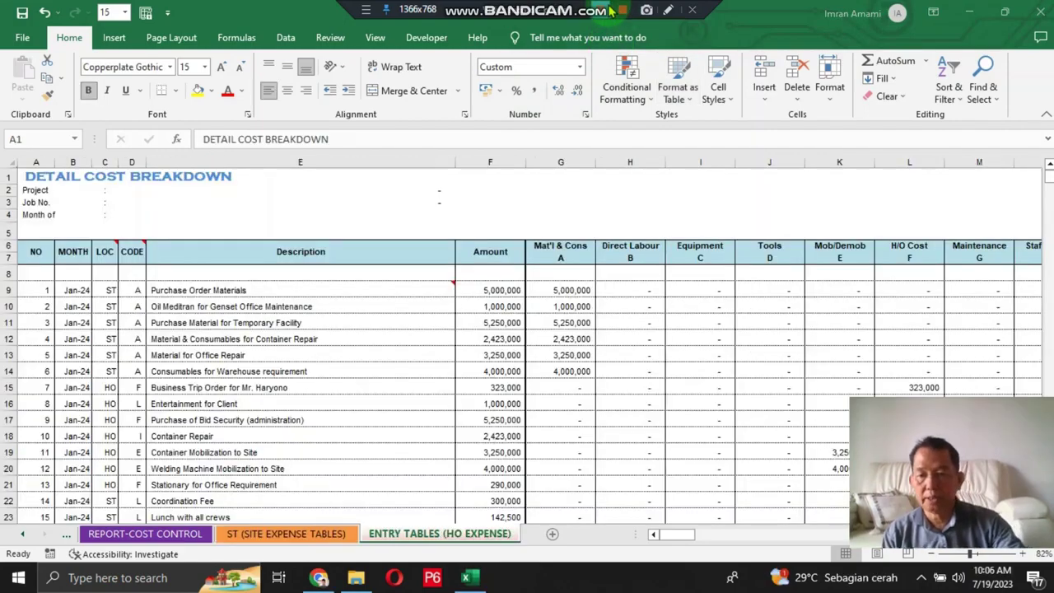
pyautogui.click(411, 532)
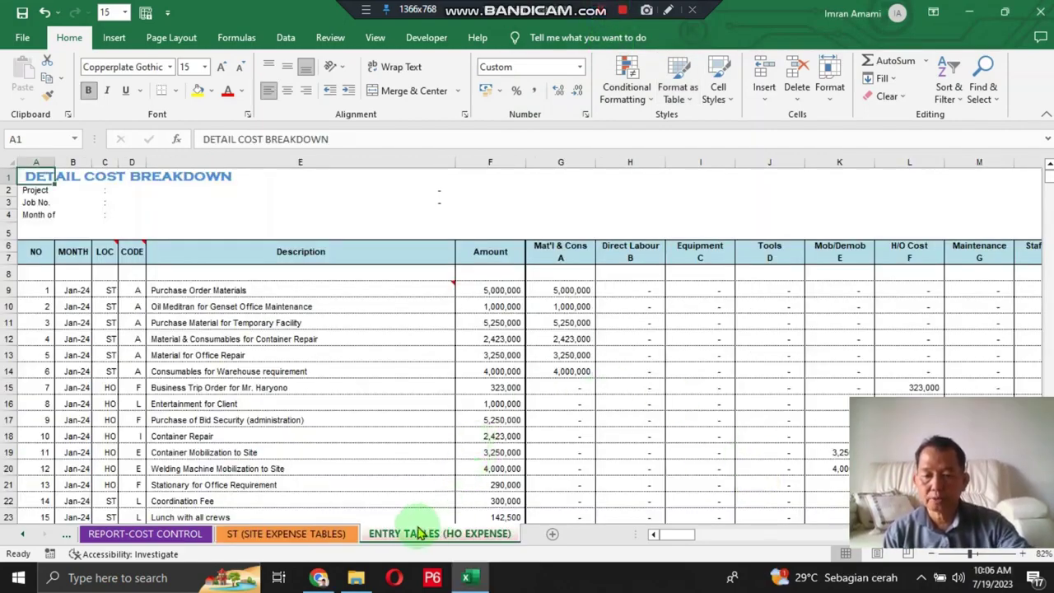
pyautogui.hotkey('ctrl', 'pageup')
pyautogui.hotkey('ctrl', 'pageup')
pyautogui.hotkey('ctrl', 'pageup')
pyautogui.hotkey('ctrl', 'pageup')
pyautogui.hotkey('ctrl', 'pageup')
pyautogui.hotkey('ctrl', 'pageup')
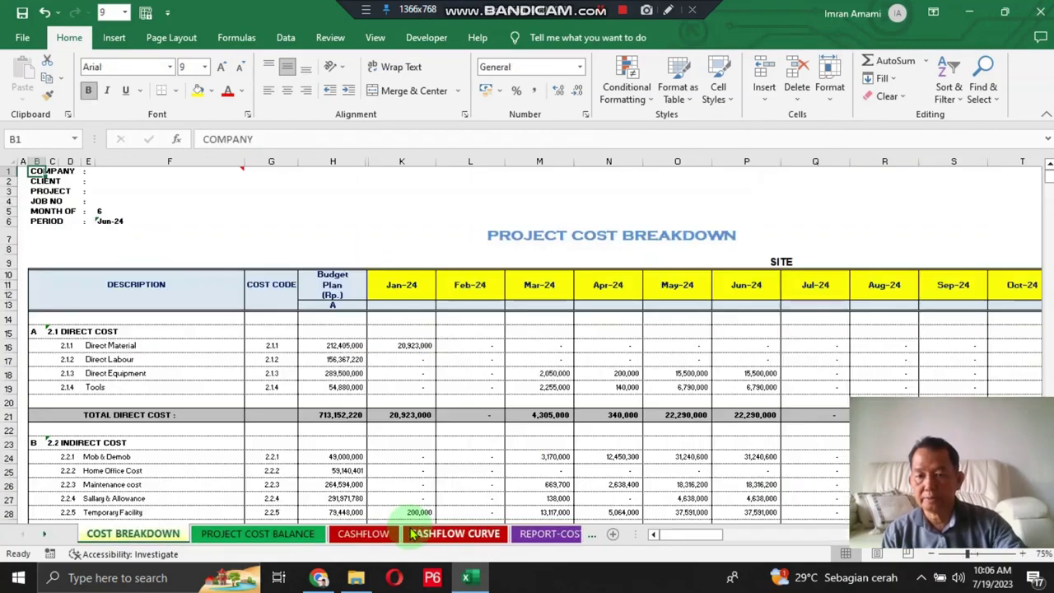
# Set the January month heading in K11 of the project cost breakdown to 1/1/2025.
pyautogui.click(401, 284)
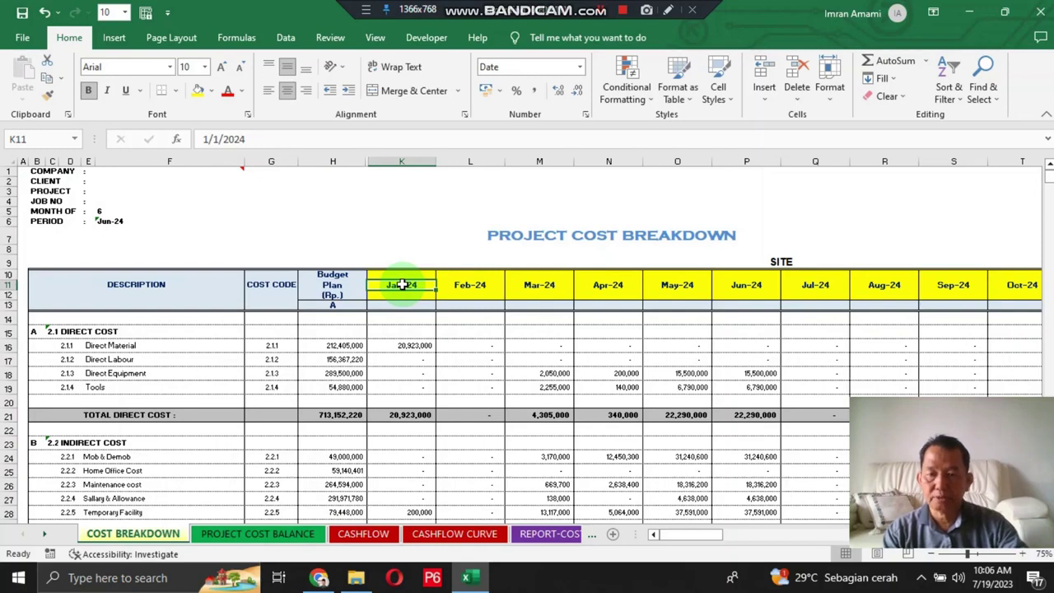
pyautogui.click(276, 142)
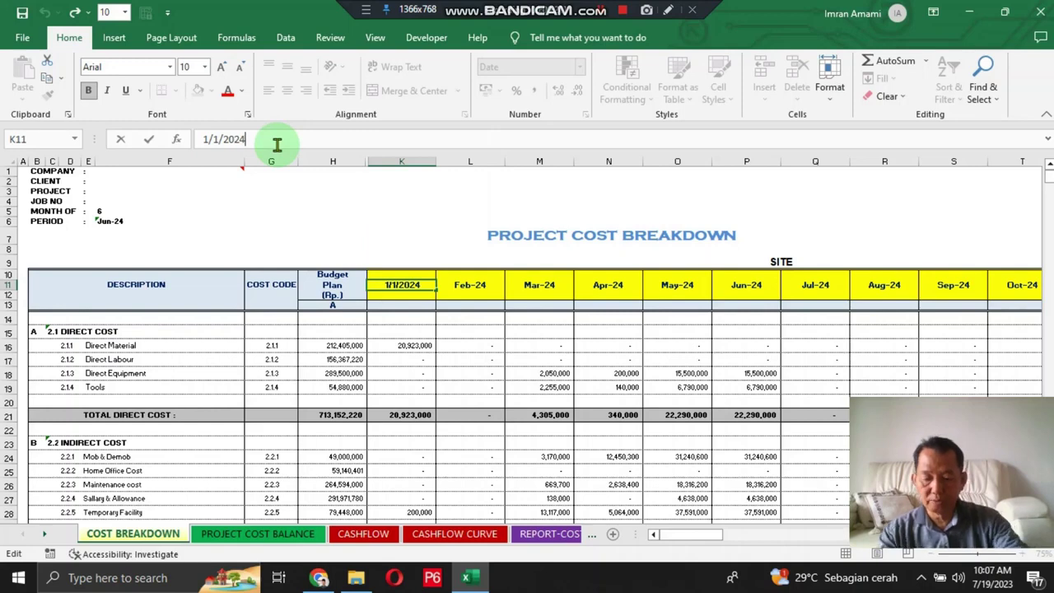
pyautogui.press('BackSpace')
pyautogui.write('5')
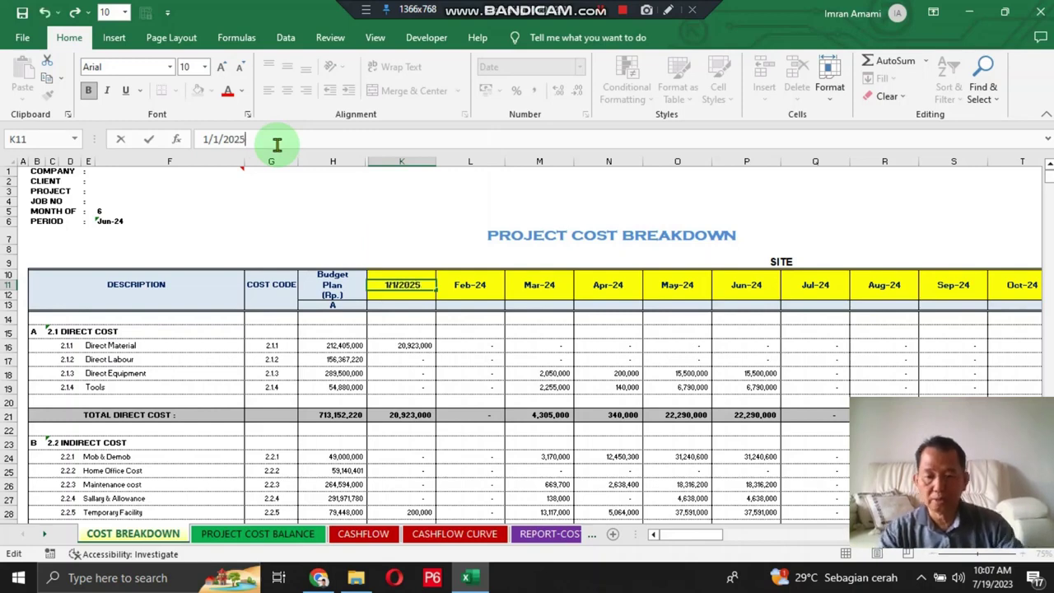
pyautogui.hotkey('ctrl', 'Return')
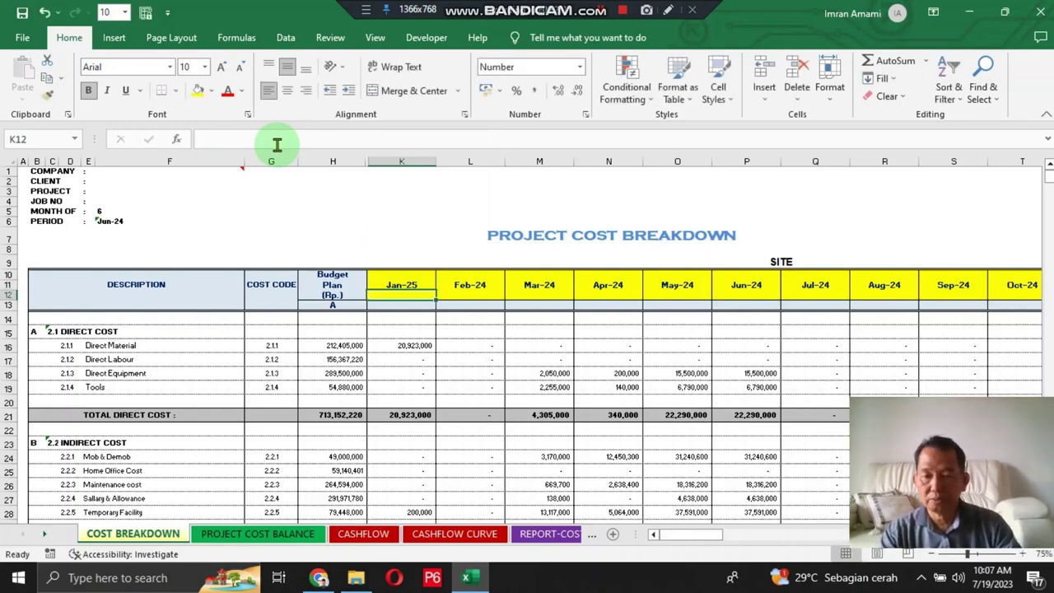
# Change the February month heading in L11 to 2/1/2025.
pyautogui.press('Right')
pyautogui.click(210, 138)
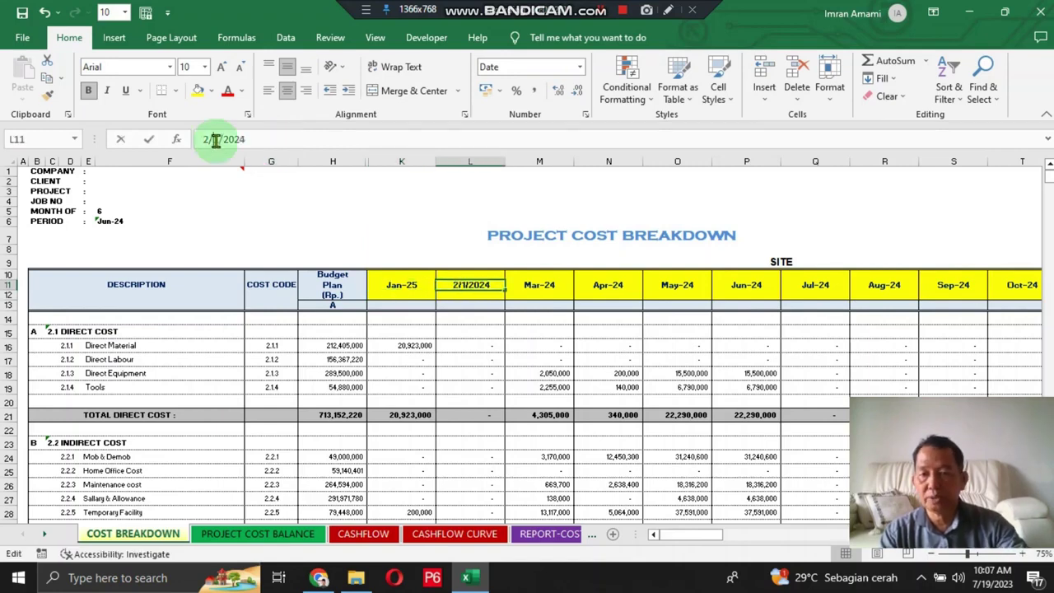
pyautogui.press('BackSpace')
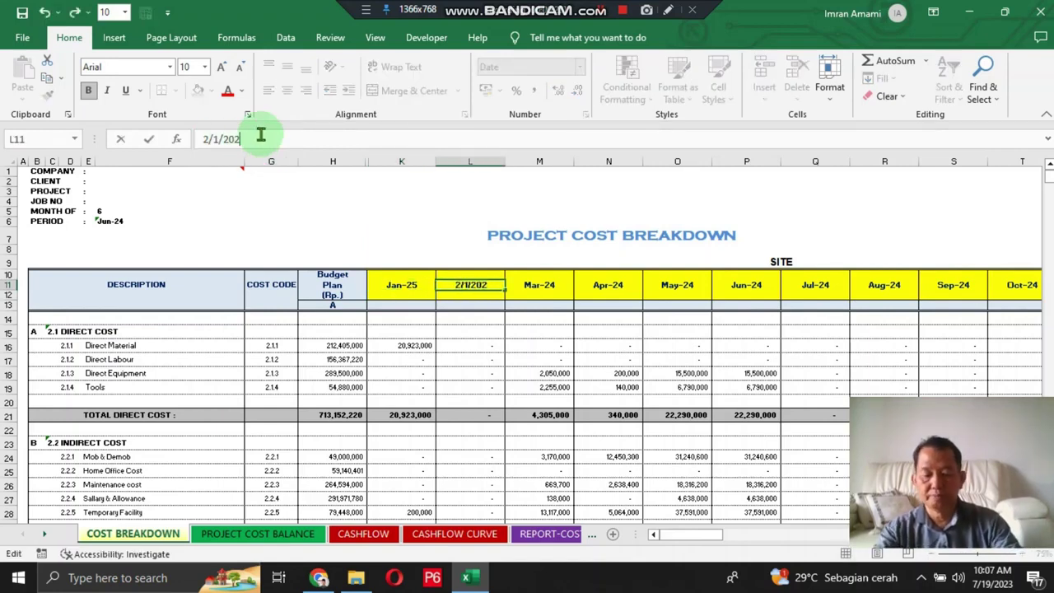
pyautogui.write('5')
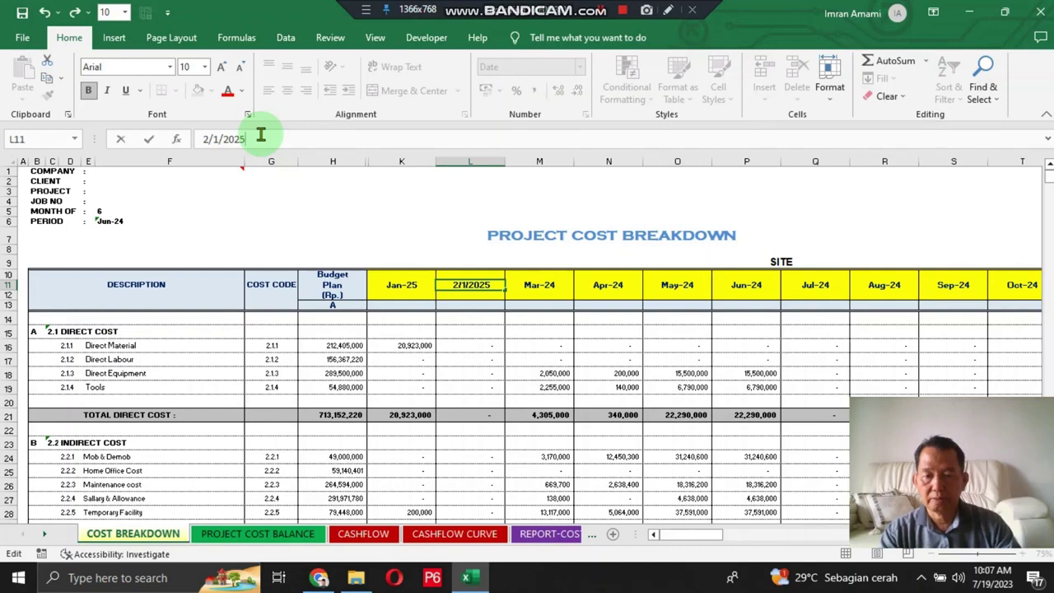
pyautogui.hotkey('ctrl', 'Return')
# Update the March month heading in M11 to 3/1/2025.
pyautogui.press('Right')
pyautogui.click(260, 138)
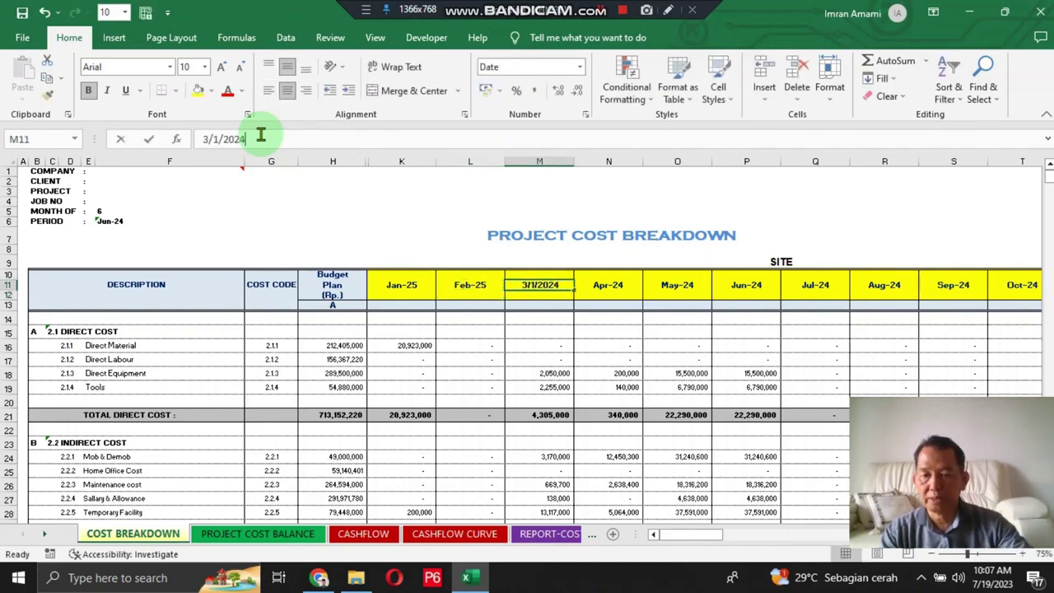
pyautogui.press('BackSpace')
pyautogui.write('5')
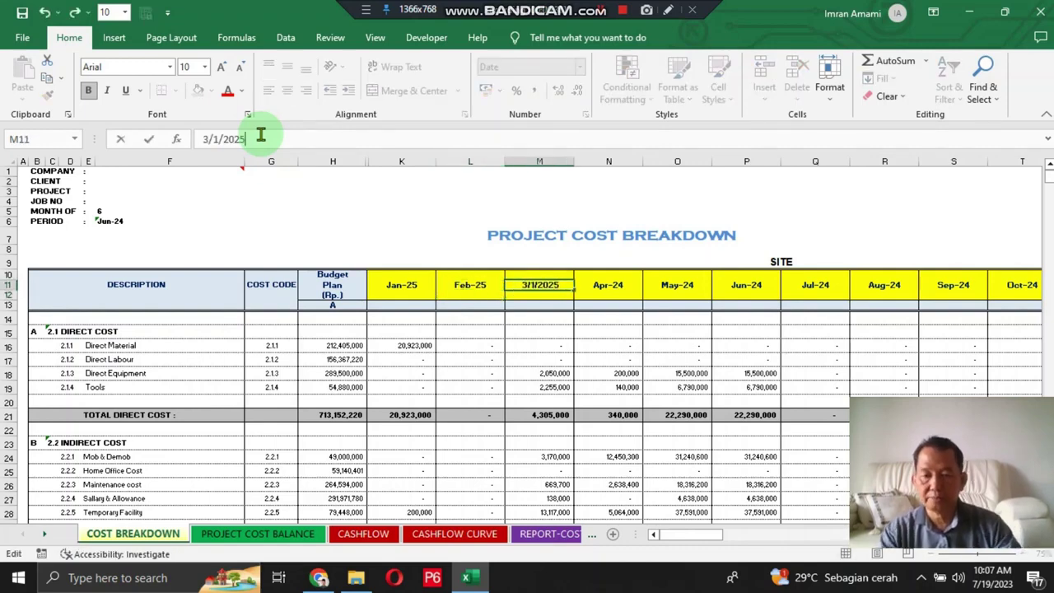
pyautogui.hotkey('ctrl', 'Return')
# Set the April month heading in N11 to 4/1/2025.
pyautogui.press('Right')
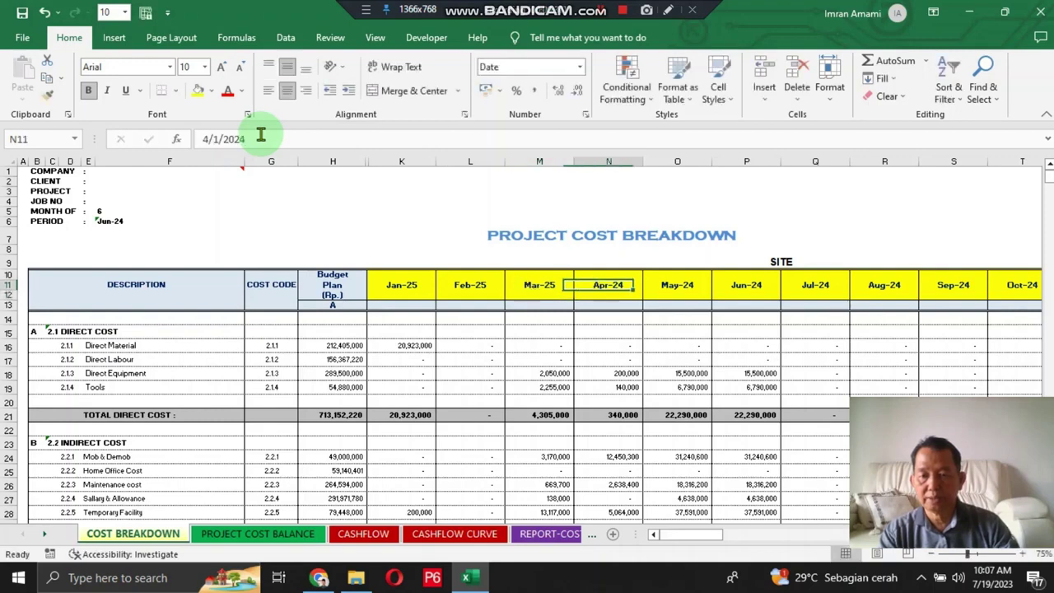
pyautogui.click(259, 138)
pyautogui.press('BackSpace')
pyautogui.write('5')
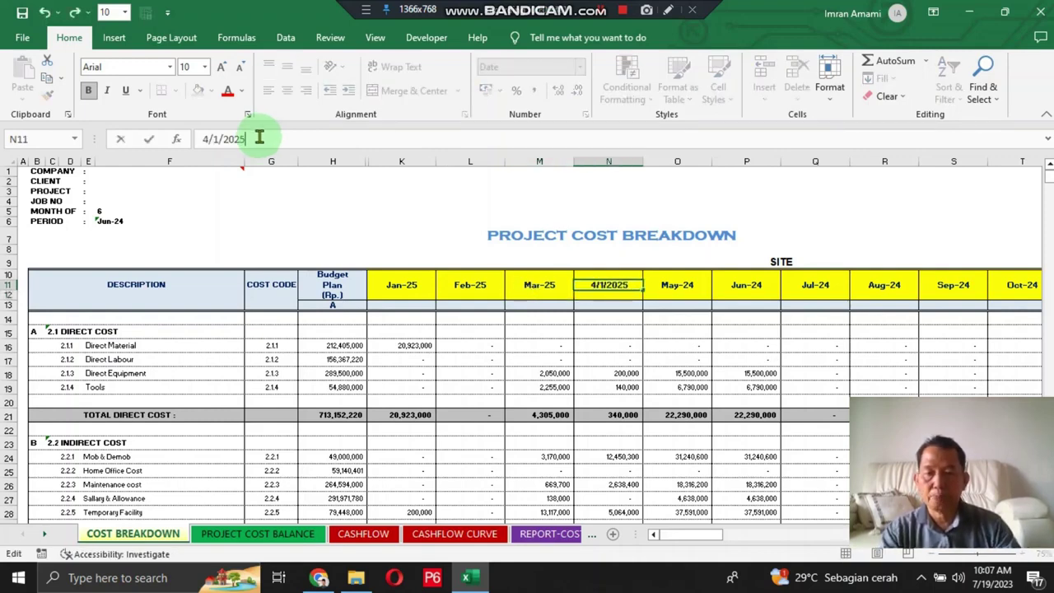
pyautogui.hotkey('ctrl', 'Return')
# Set the May month heading in O11 of the project cost breakdown to 5/1/2025.
pyautogui.press('Right')
pyautogui.click(259, 139)
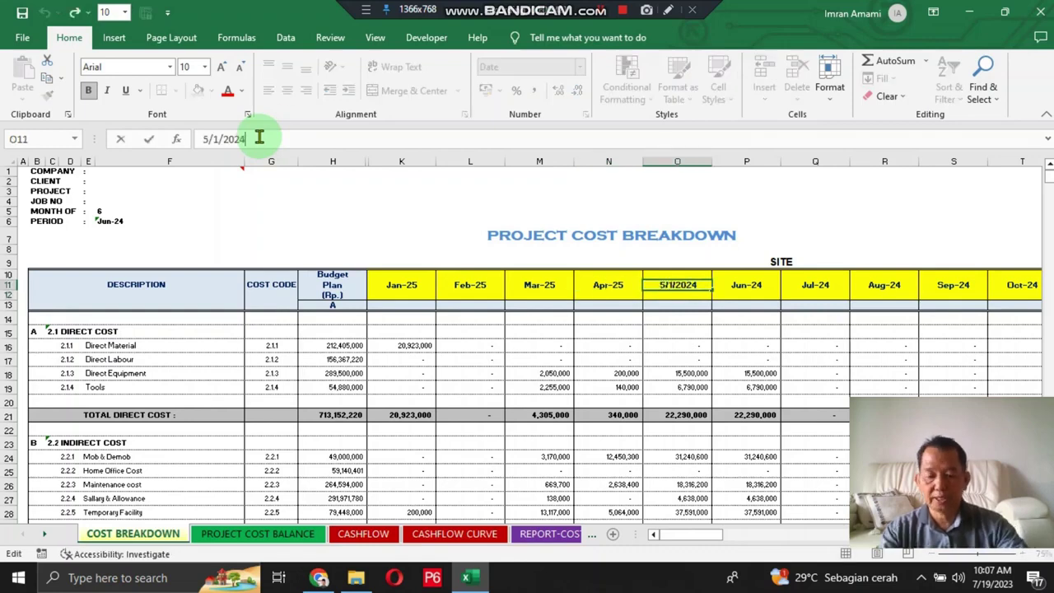
pyautogui.press('BackSpace')
pyautogui.write('5')
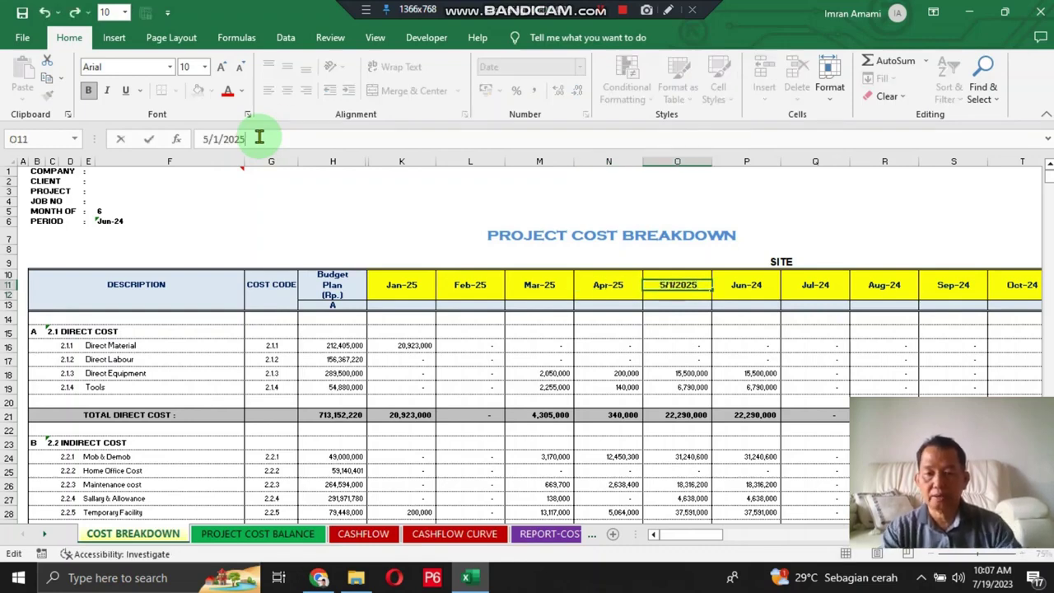
pyautogui.press('Return')
# Change the June month heading in P11 to 6/1/2025.
pyautogui.press('Up')
pyautogui.press('Right')
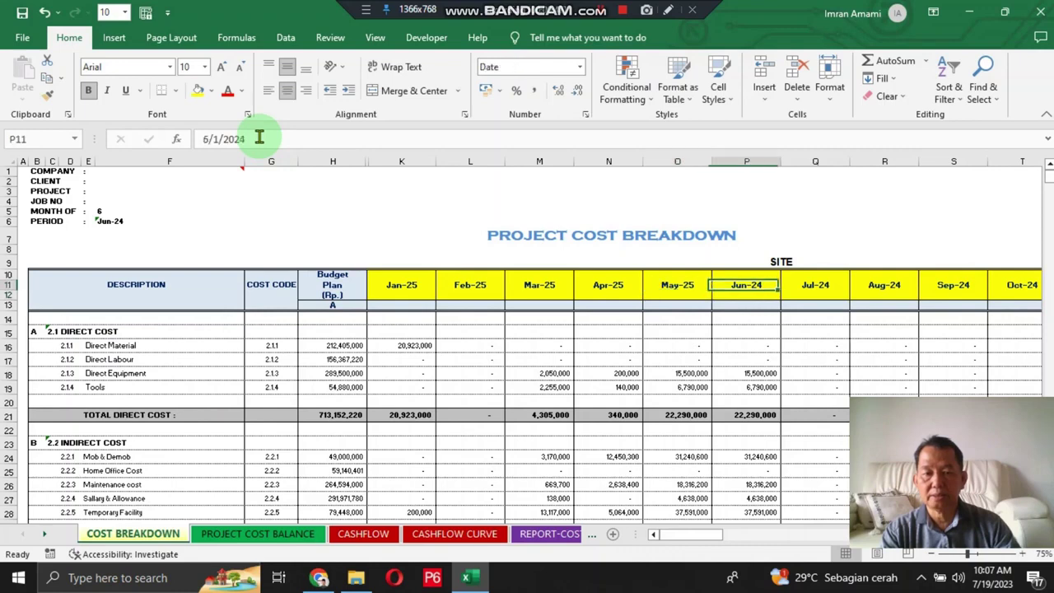
pyautogui.click(259, 138)
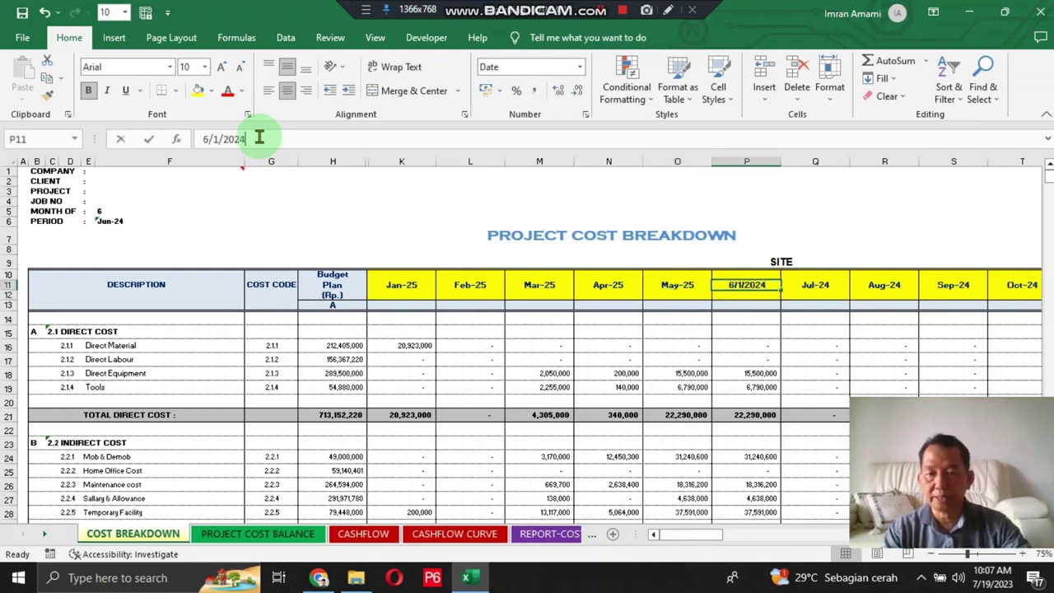
pyautogui.press('BackSpace')
pyautogui.write('5')
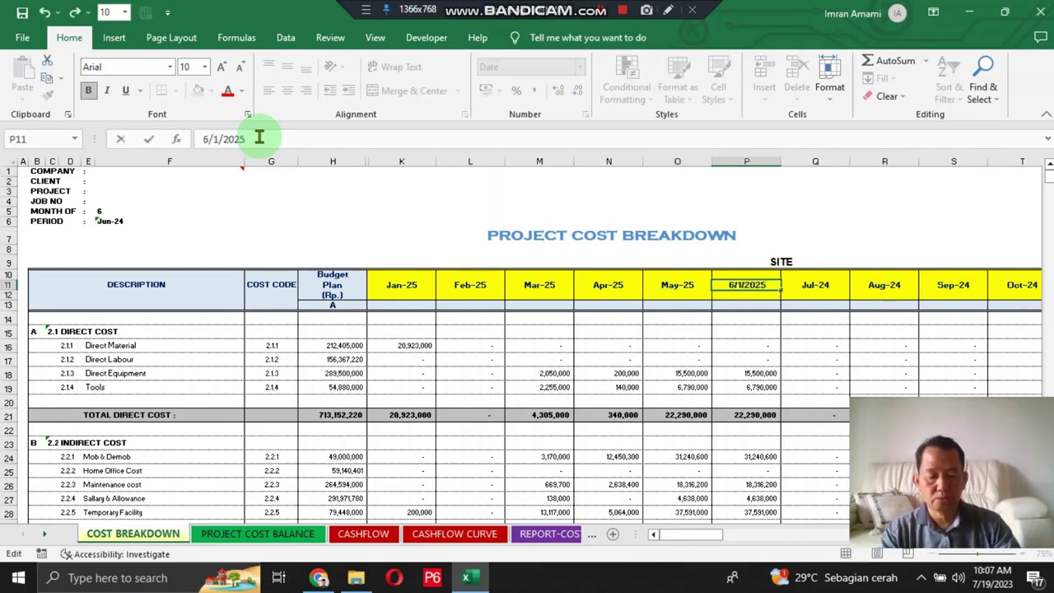
pyautogui.press('Return')
# Copy the January to June 2025 month headings in K10:P12 of the SITE section.
pyautogui.press('Up')
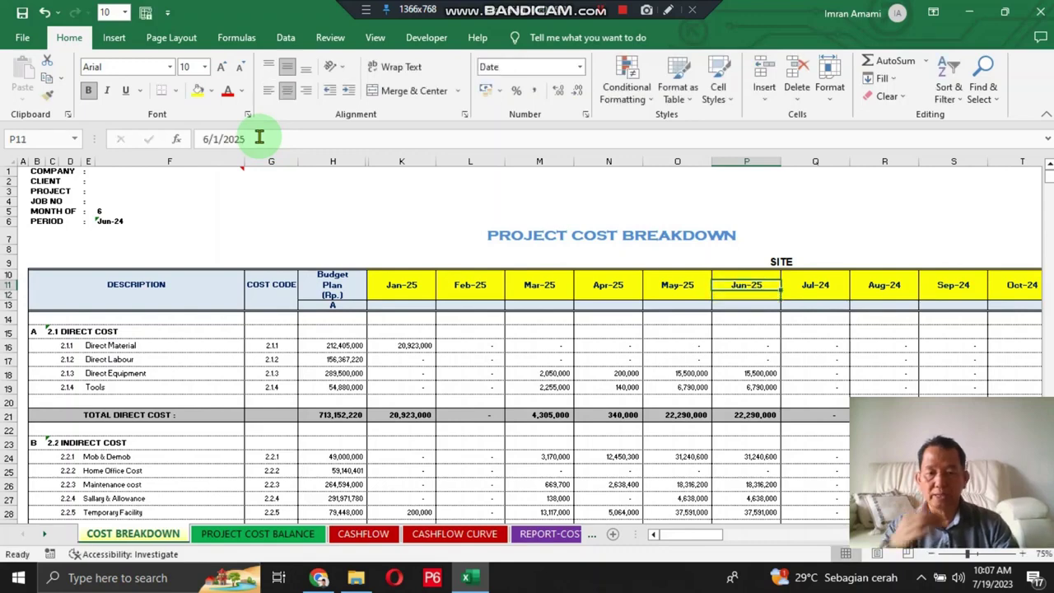
pyautogui.press('Left')
pyautogui.press('Left')
pyautogui.press('Left')
pyautogui.press('Left')
pyautogui.press('Left')
pyautogui.press('Up')
pyautogui.press('Right')
pyautogui.press('Right')
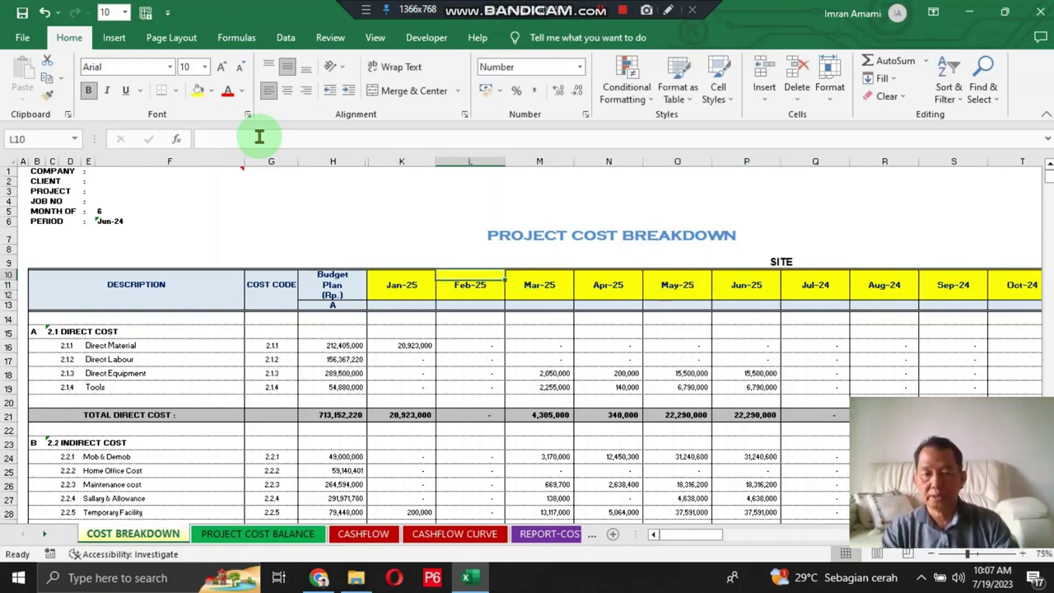
pyautogui.press('Left')
pyautogui.press('Left')
pyautogui.hotkey('shift', 'Right')
pyautogui.hotkey('shift', 'Right')
pyautogui.hotkey('shift', 'Right')
pyautogui.hotkey('shift', 'Right')
pyautogui.hotkey('shift', 'Right')
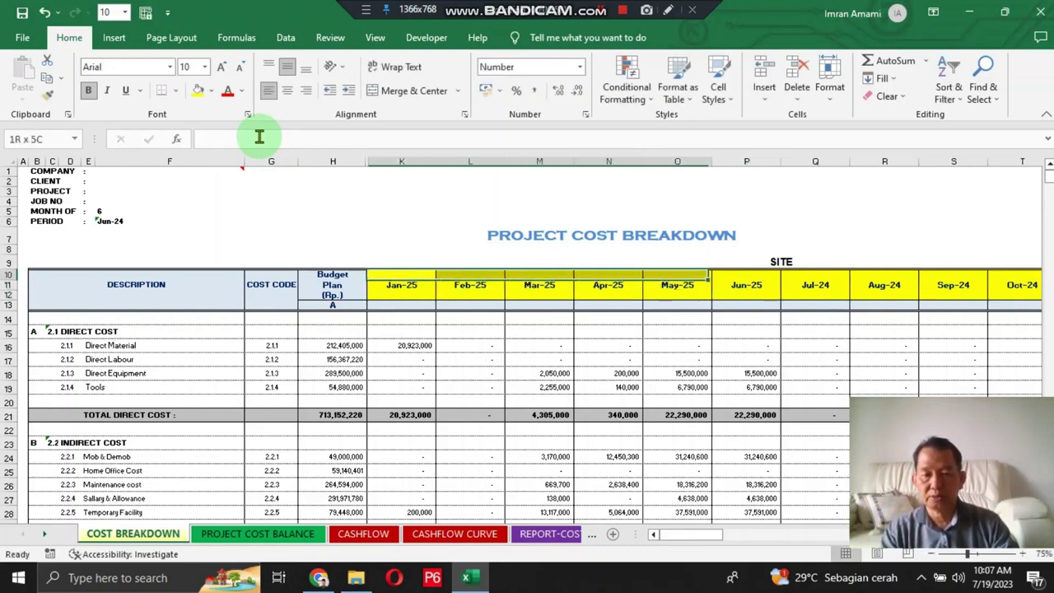
pyautogui.hotkey('shift', 'Down')
pyautogui.hotkey('shift', 'Down')
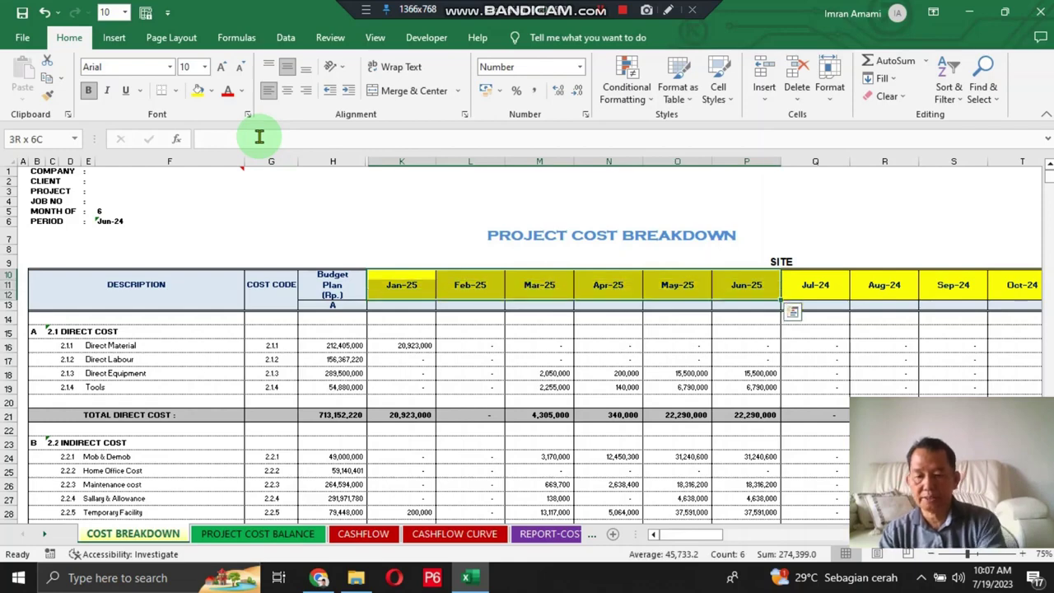
pyautogui.hotkey('ctrl', 'c')
# Paste the copied month headings over the HO section's January to June headings, starting at Y10.
pyautogui.press('Right')
pyautogui.press('Right')
pyautogui.press('Right')
pyautogui.press('Right')
pyautogui.press('Right')
pyautogui.press('Right')
pyautogui.press('Right')
pyautogui.press('Right')
pyautogui.press('Right')
pyautogui.press('Right')
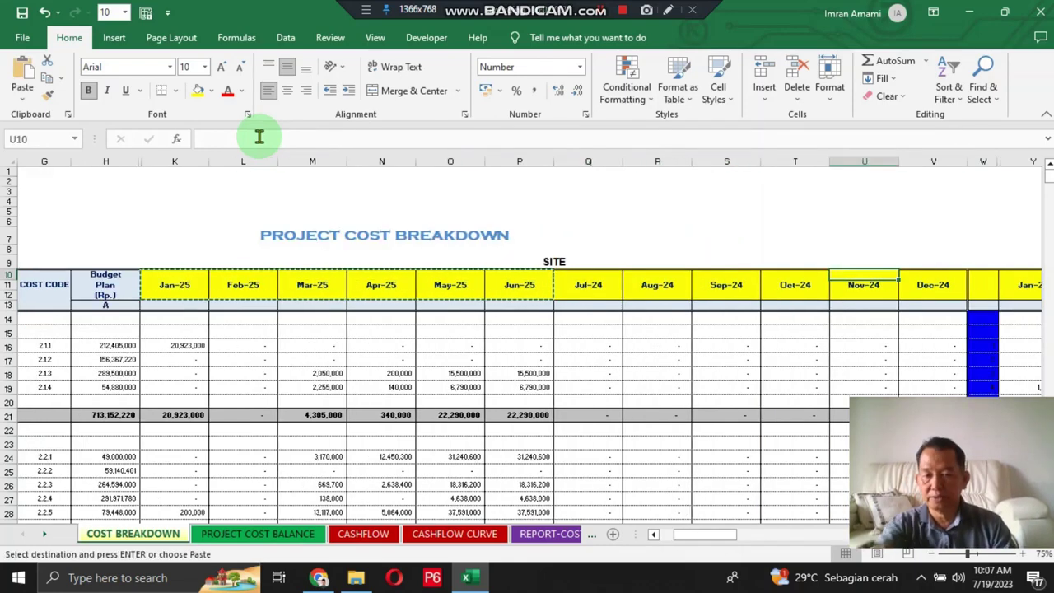
pyautogui.press('Right')
pyautogui.press('Right')
pyautogui.press('Right')
pyautogui.press('Right')
pyautogui.press('Right')
pyautogui.press('Right')
pyautogui.press('Right')
pyautogui.press('Right')
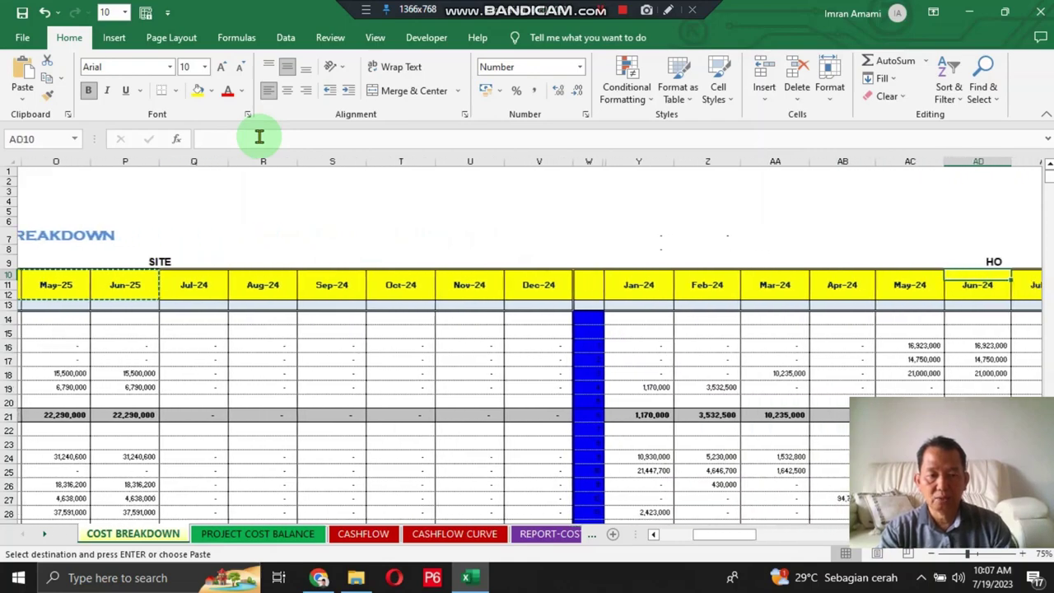
pyautogui.press('Left')
pyautogui.press('Left')
pyautogui.press('Left')
pyautogui.press('Left')
pyautogui.press('Left')
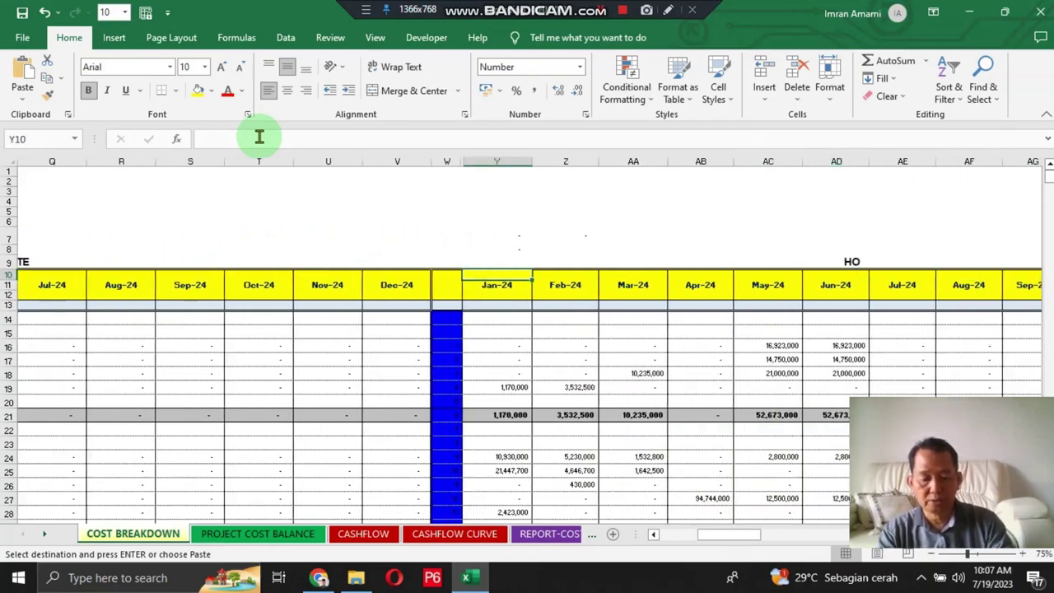
pyautogui.press('Return')
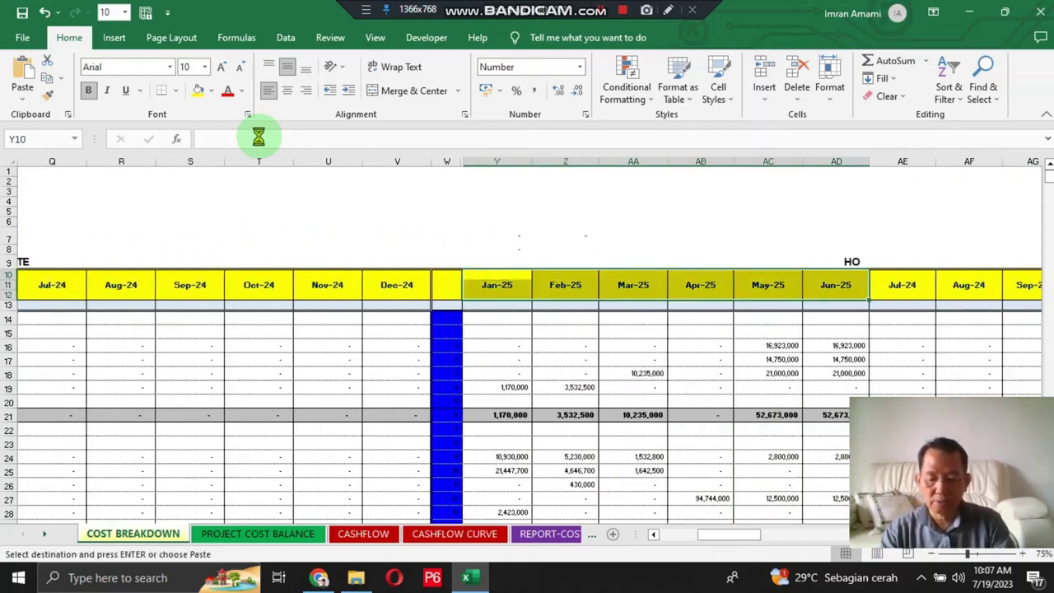
# Copy the January to June 2025 headings into the cumulative table below, starting at K55.
pyautogui.press('Left')
pyautogui.press('Left')
pyautogui.press('Left')
pyautogui.press('Left')
pyautogui.press('Left')
pyautogui.press('Left')
pyautogui.press('Left')
pyautogui.press('Left')
pyautogui.press('Left')
pyautogui.press('Left')
pyautogui.press('Left')
pyautogui.press('Left')
pyautogui.press('Left')
pyautogui.press('Left')
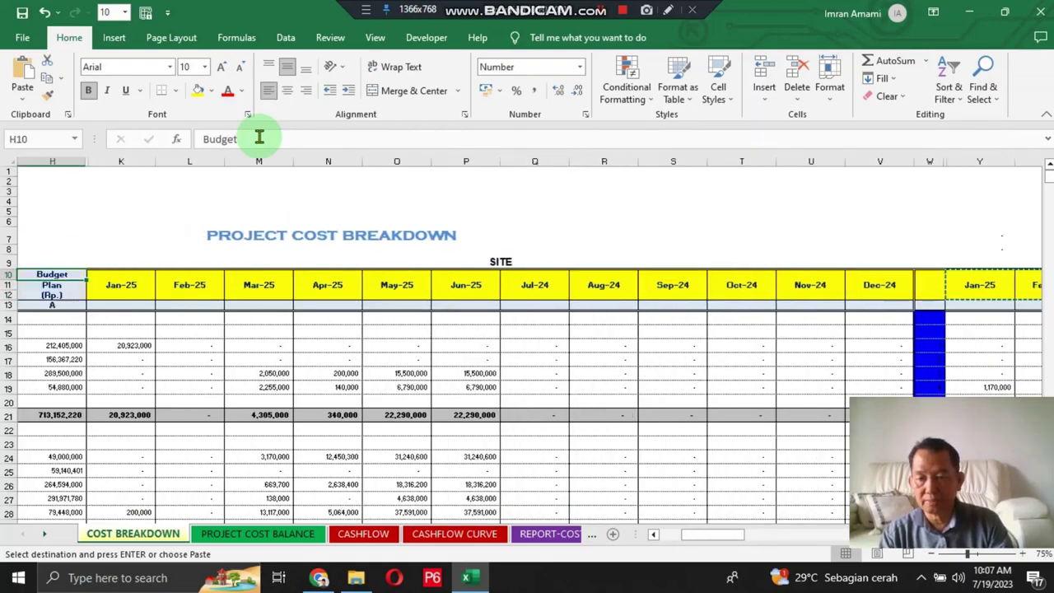
pyautogui.press('Left')
pyautogui.press('Left')
pyautogui.press('Left')
pyautogui.press('Left')
pyautogui.press('Left')
pyautogui.press('Right')
pyautogui.press('Right')
pyautogui.press('Right')
pyautogui.press('Right')
pyautogui.press('Right')
pyautogui.press('Right')
pyautogui.press('Down')
pyautogui.press('Down')
pyautogui.press('Down')
pyautogui.press('Down')
pyautogui.press('Down')
pyautogui.press('Down')
pyautogui.press('Down')
pyautogui.press('Down')
pyautogui.press('Down')
pyautogui.press('Down')
pyautogui.press('Down')
pyautogui.press('Down')
pyautogui.press('Down')
pyautogui.press('Down')
pyautogui.press('Down')
pyautogui.press('Down')
pyautogui.press('Down')
pyautogui.press('Down')
pyautogui.press('Down')
pyautogui.press('Down')
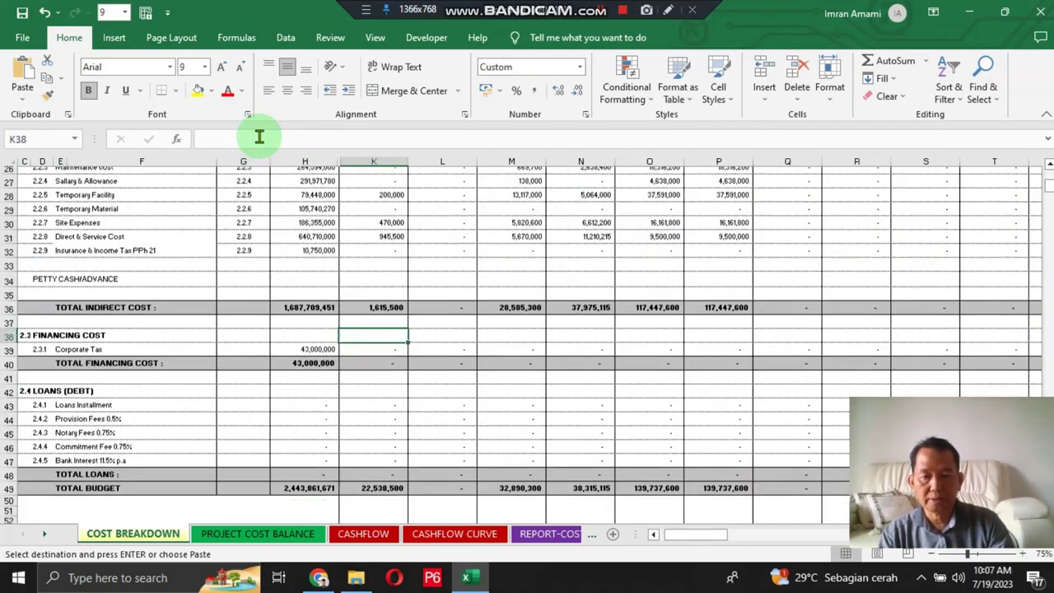
pyautogui.press('Down')
pyautogui.press('Down')
pyautogui.press('Down')
pyautogui.press('Down')
pyautogui.press('Down')
pyautogui.press('Down')
pyautogui.press('Down')
pyautogui.press('Down')
pyautogui.press('Down')
pyautogui.press('Down')
pyautogui.press('Down')
pyautogui.press('Down')
pyautogui.press('Down')
pyautogui.press('Down')
pyautogui.press('Down')
pyautogui.press('Down')
pyautogui.press('Down')
pyautogui.press('Down')
pyautogui.press('Down')
pyautogui.press('Down')
pyautogui.press('Up')
pyautogui.press('Up')
pyautogui.press('Up')
pyautogui.press('Up')
pyautogui.press('Up')
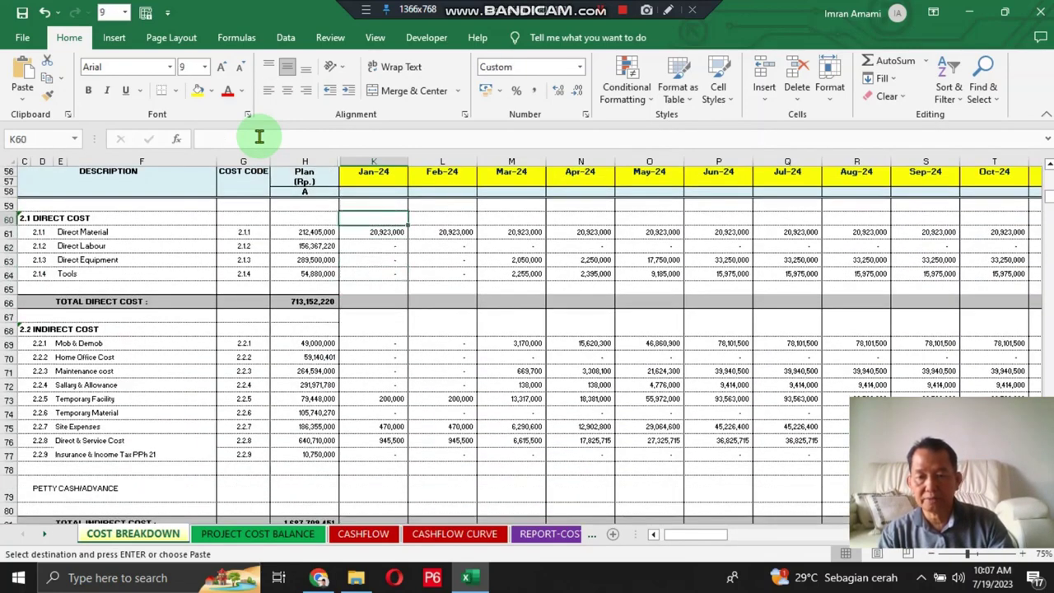
pyautogui.press('Up')
pyautogui.press('Up')
pyautogui.press('Up')
pyautogui.press('Return')
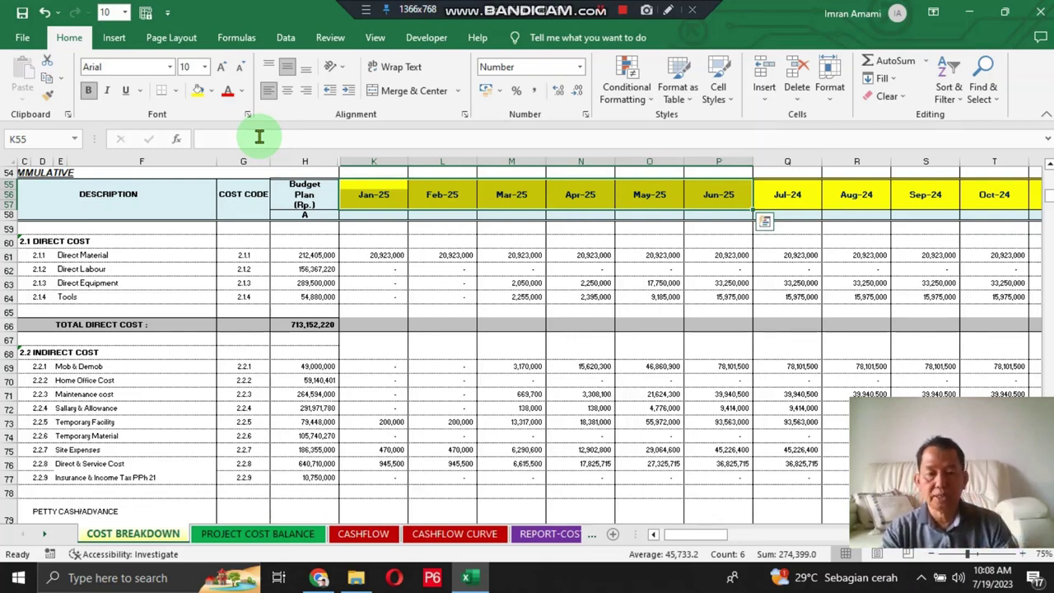
# Copy the cumulative table's January to June 2025 headings from K55:P57 over its second set of month headings, starting at Y55.
pyautogui.hotkey('ctrl', 'c')
pyautogui.press('Right')
pyautogui.press('Right')
pyautogui.press('Right')
pyautogui.press('Right')
pyautogui.press('Right')
pyautogui.press('Right')
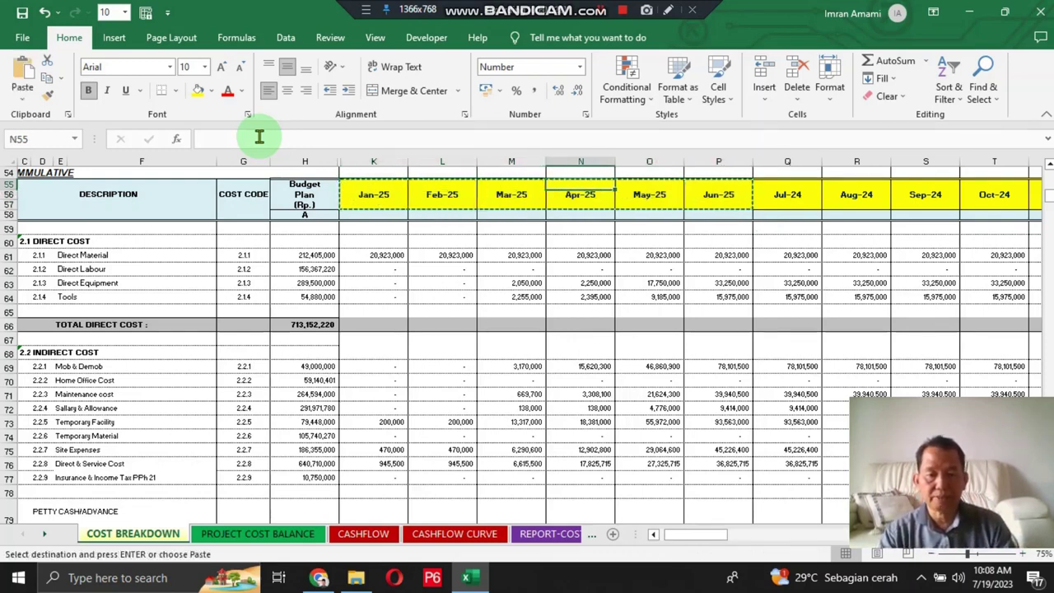
pyautogui.press('Right')
pyautogui.press('Right')
pyautogui.press('Right')
pyautogui.press('Right')
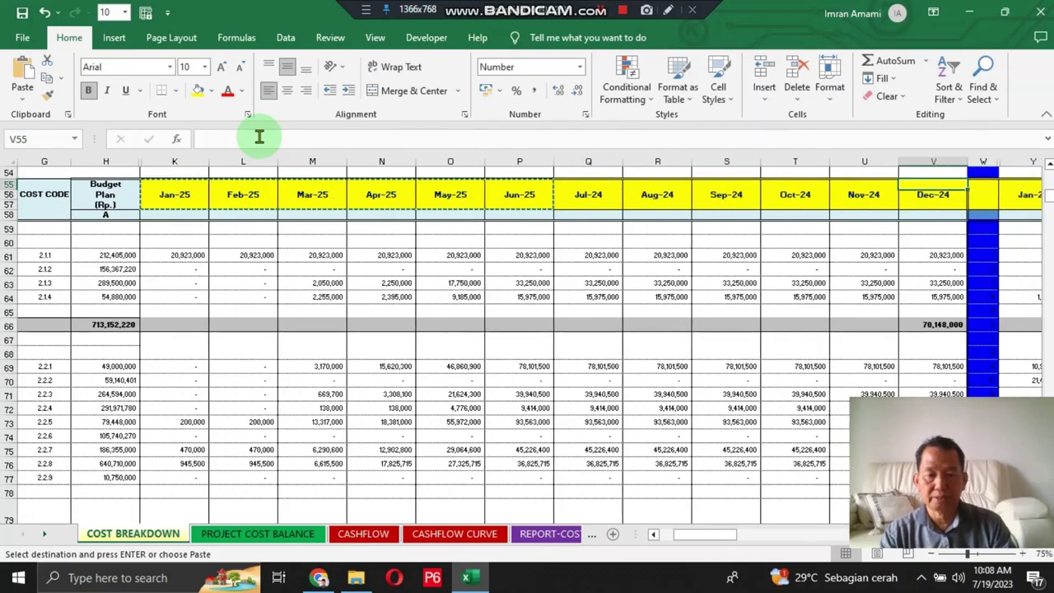
pyautogui.press('Right')
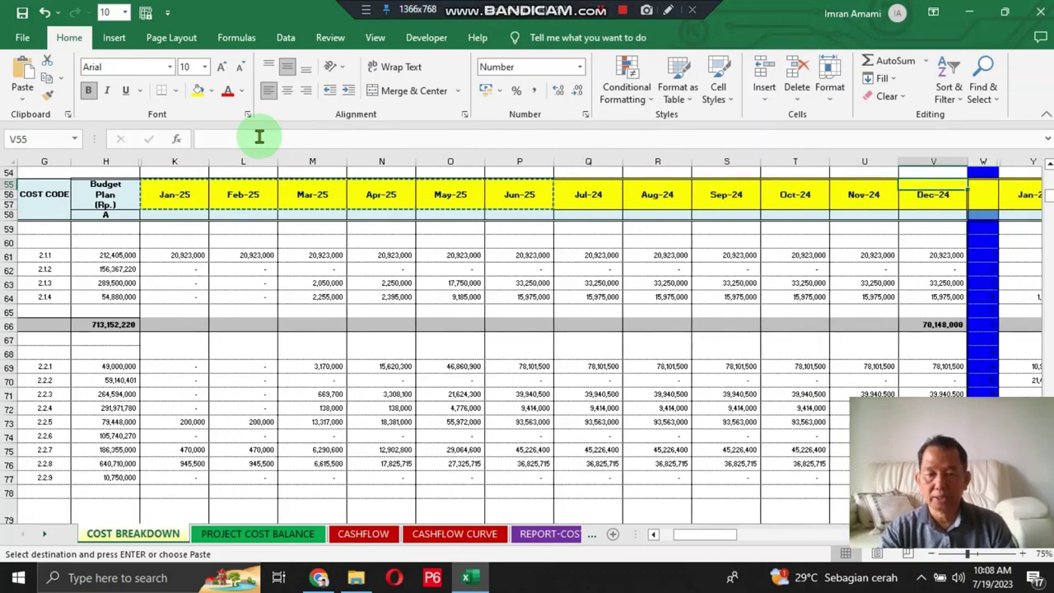
pyautogui.press('Right')
pyautogui.press('Right')
pyautogui.press('Right')
pyautogui.press('Right')
pyautogui.press('Right')
pyautogui.press('Right')
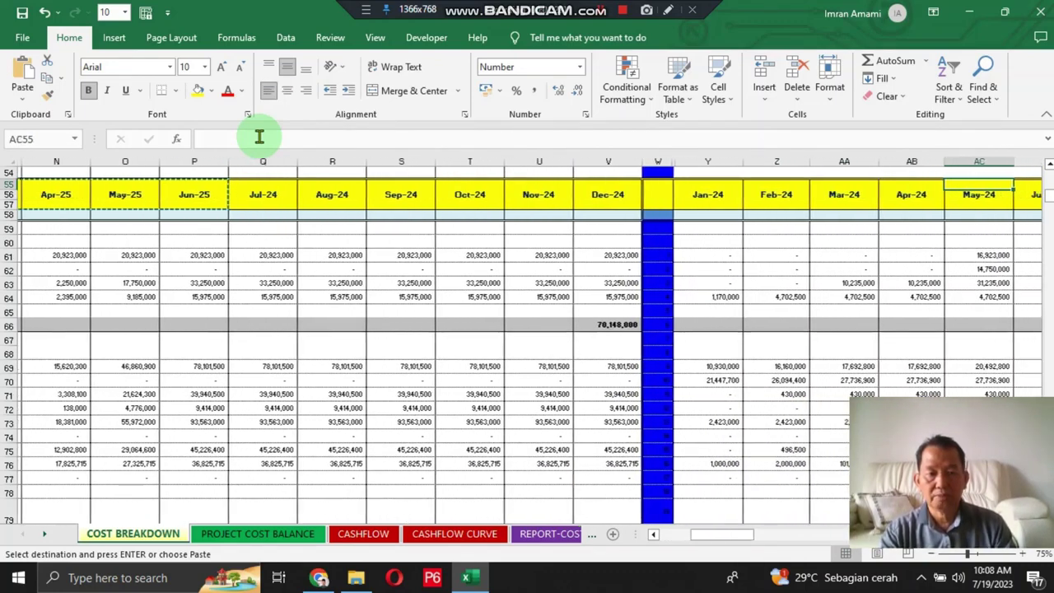
pyautogui.press('Left')
pyautogui.press('Left')
pyautogui.press('Left')
pyautogui.press('Left')
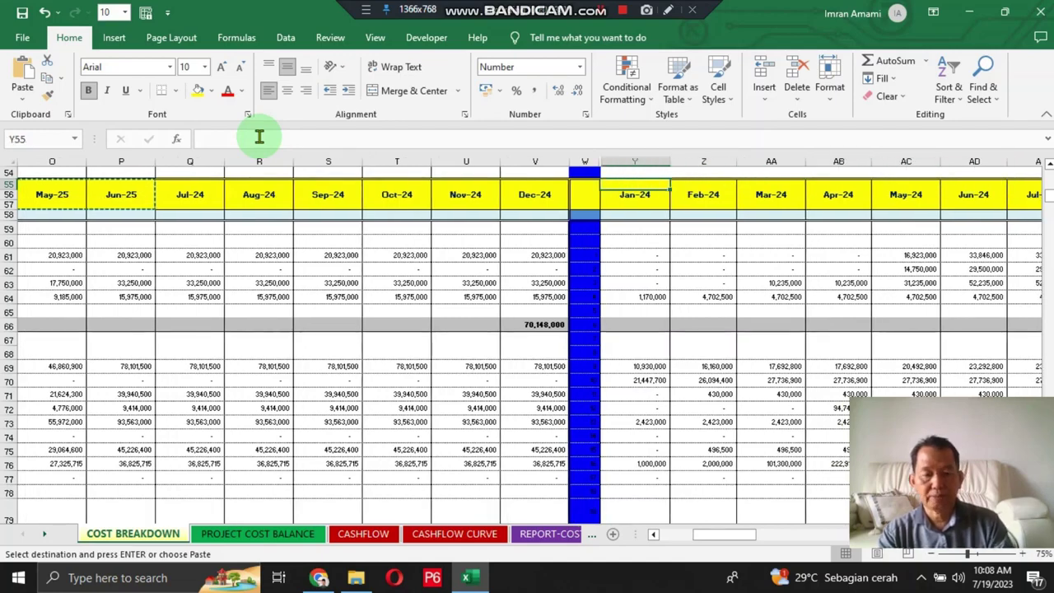
pyautogui.hotkey('ctrl', 'v')
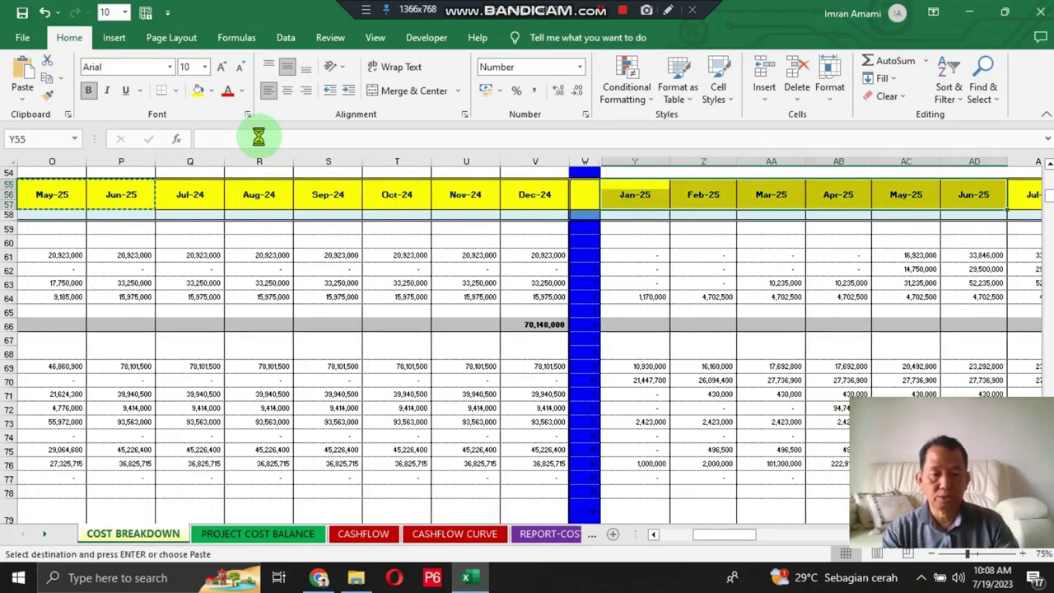
# Set the January heading in K104 of the upper summary table, below the cumulative table, to 1/1/2025.
pyautogui.press('Escape')
pyautogui.press('Left')
pyautogui.press('Left')
pyautogui.press('Left')
pyautogui.press('Left')
pyautogui.press('Left')
pyautogui.press('Left')
pyautogui.press('Left')
pyautogui.press('Left')
pyautogui.press('Left')
pyautogui.press('Left')
pyautogui.press('Left')
pyautogui.press('Left')
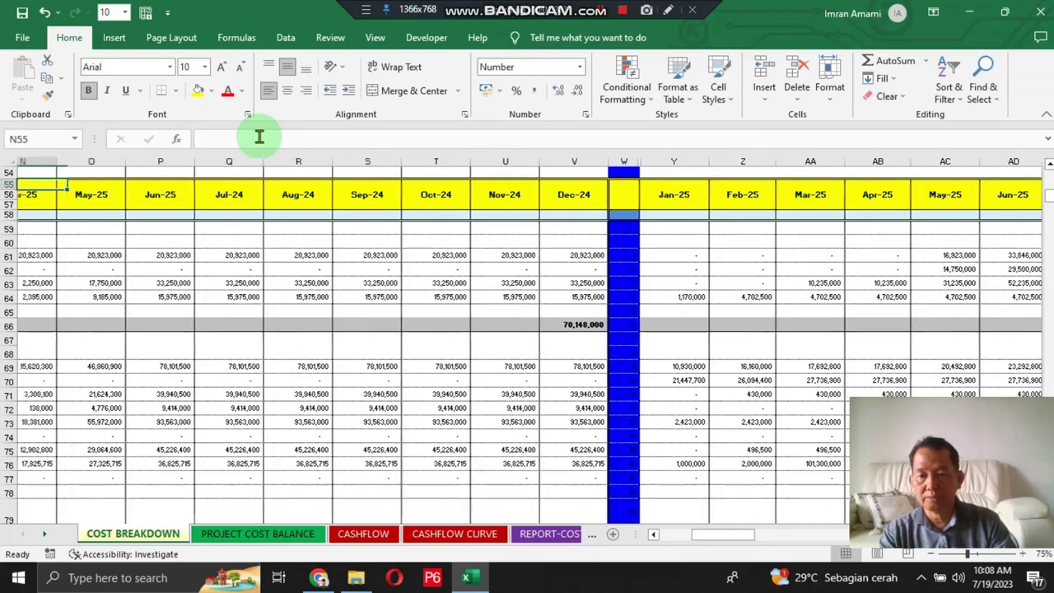
pyautogui.press('Left')
pyautogui.press('Left')
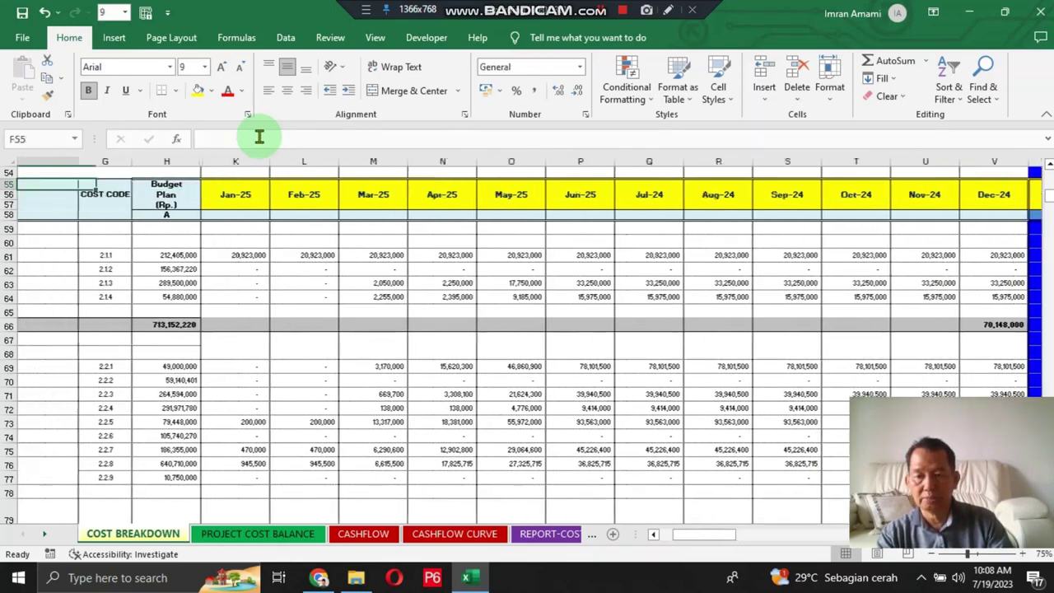
pyautogui.press('Right')
pyautogui.press('pagedown')
pyautogui.press('pagedown')
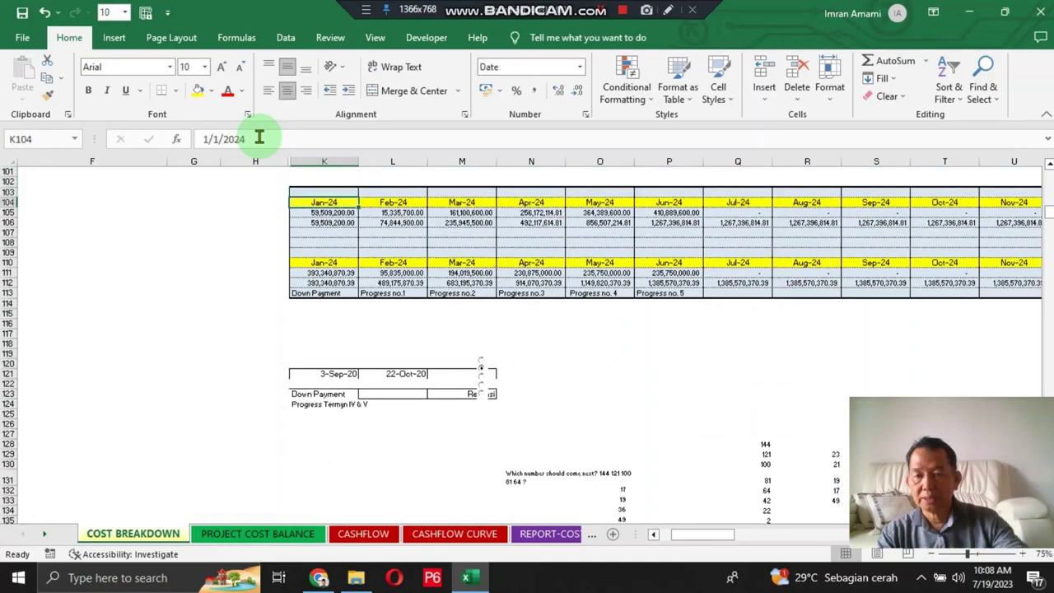
pyautogui.press('BackSpace')
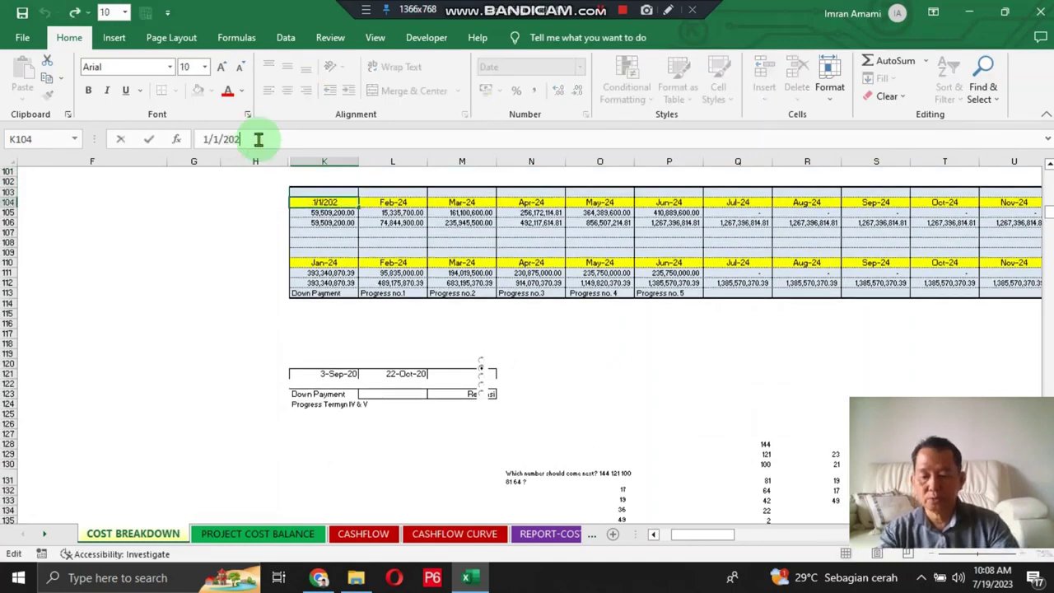
pyautogui.write('5')
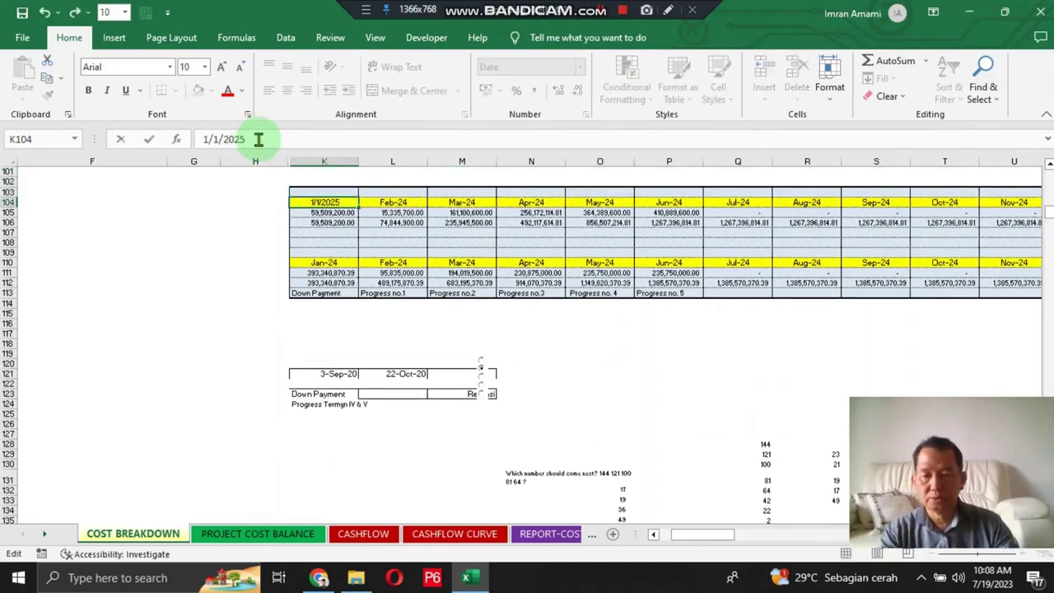
pyautogui.press('Tab')
# Set the February and March headings in L104 and M104 to 2/1/2025 and 3/1/2025.
pyautogui.click(258, 140)
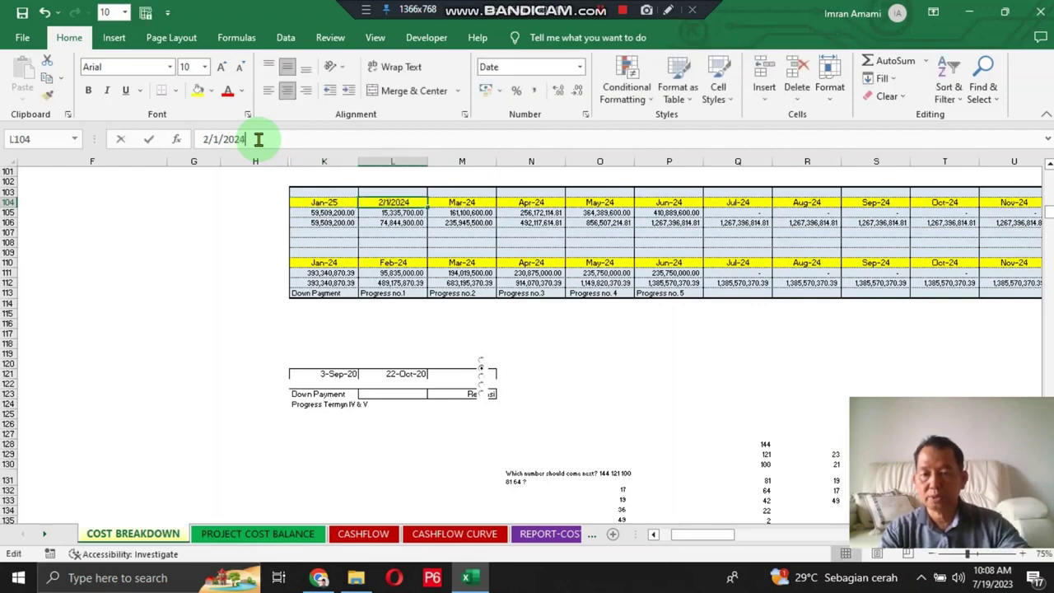
pyautogui.press('BackSpace')
pyautogui.write('5')
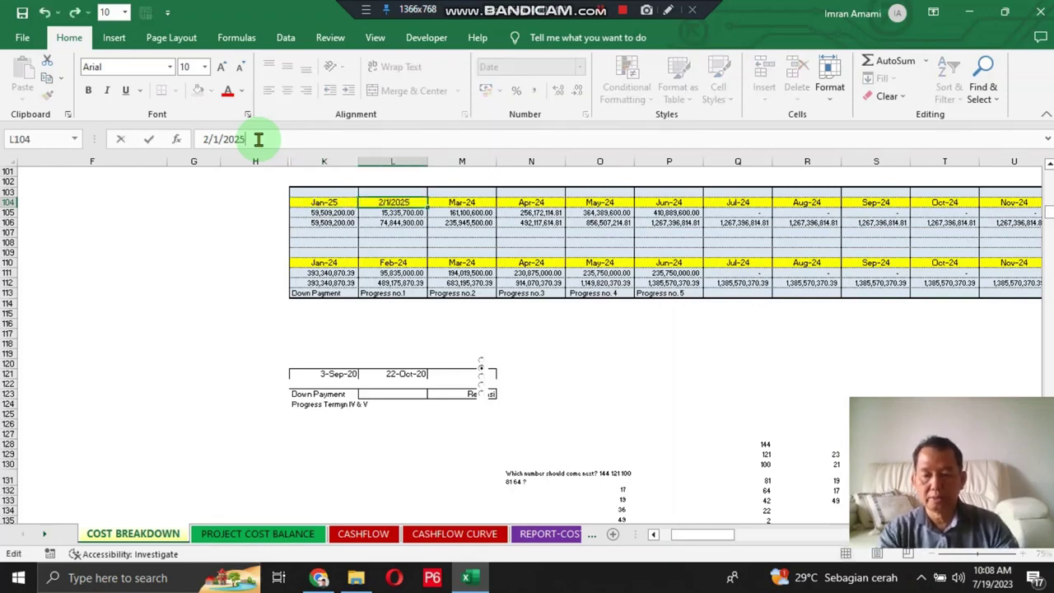
pyautogui.press('Tab')
pyautogui.click(258, 139)
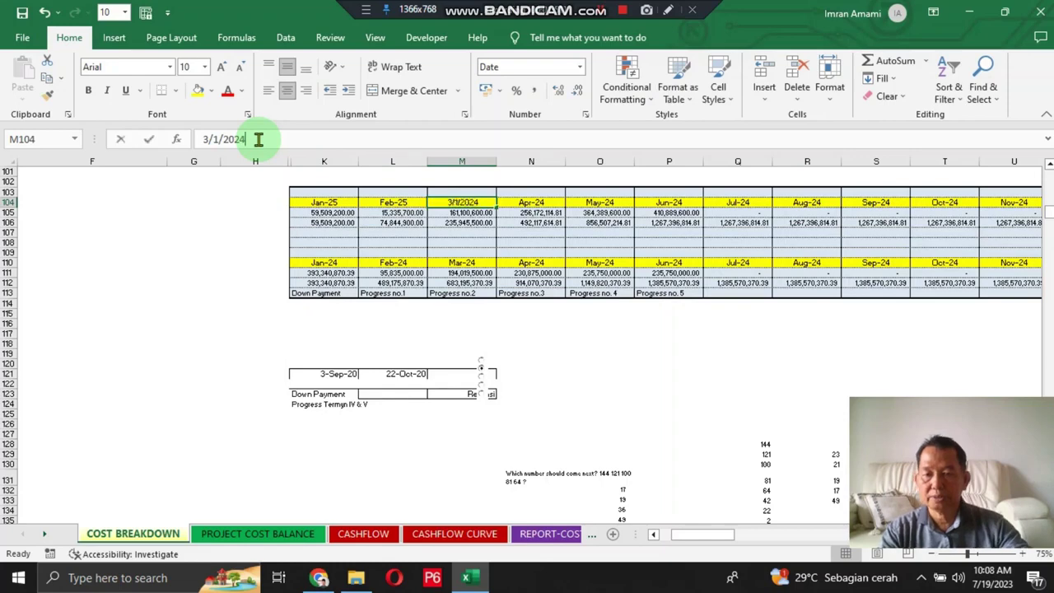
pyautogui.press('BackSpace')
pyautogui.write('5')
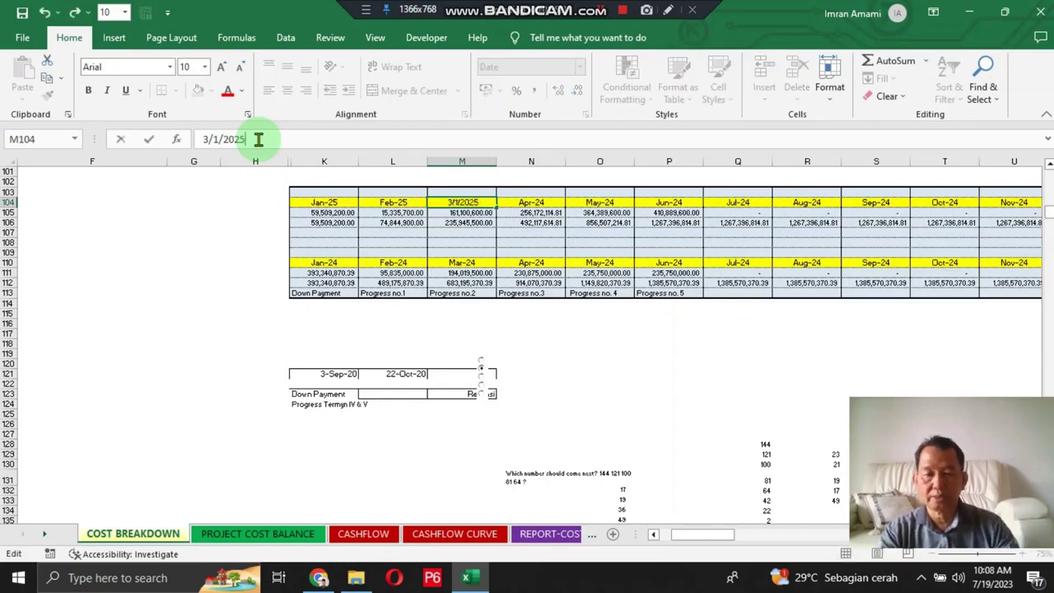
pyautogui.press('Tab')
# Set the April, May and June headings in N104, O104 and P104 to 4/1/2025, 5/1/2025 and 6/1/2025.
pyautogui.click(258, 139)
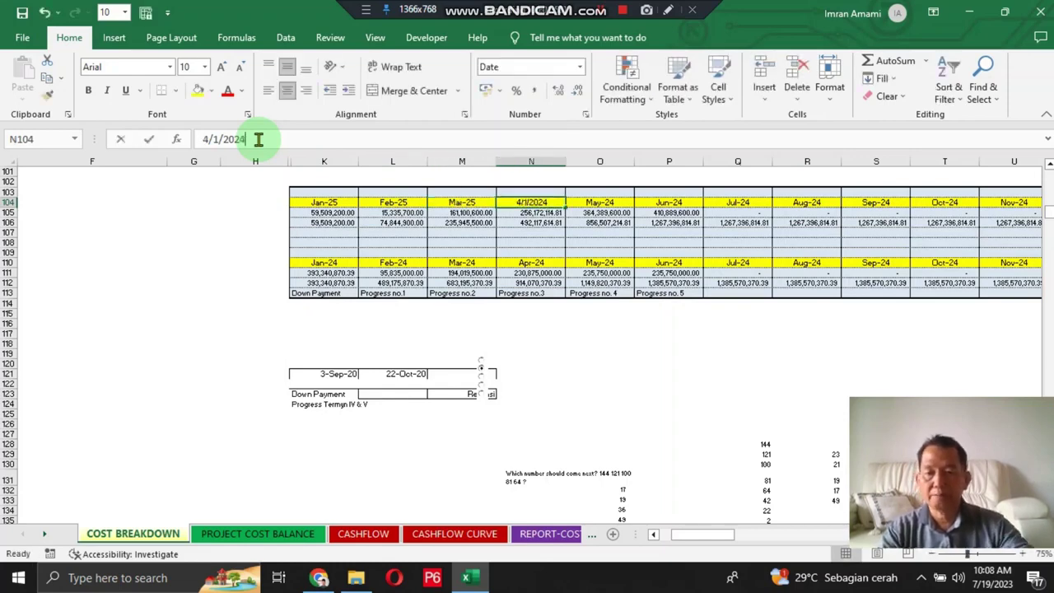
pyautogui.press('BackSpace')
pyautogui.write('5')
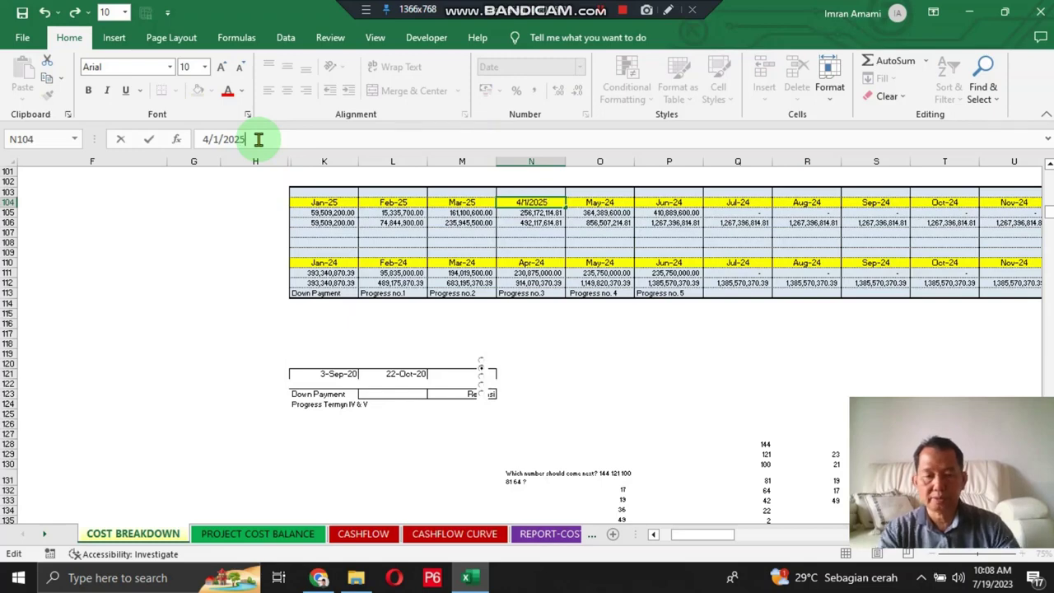
pyautogui.press('Tab')
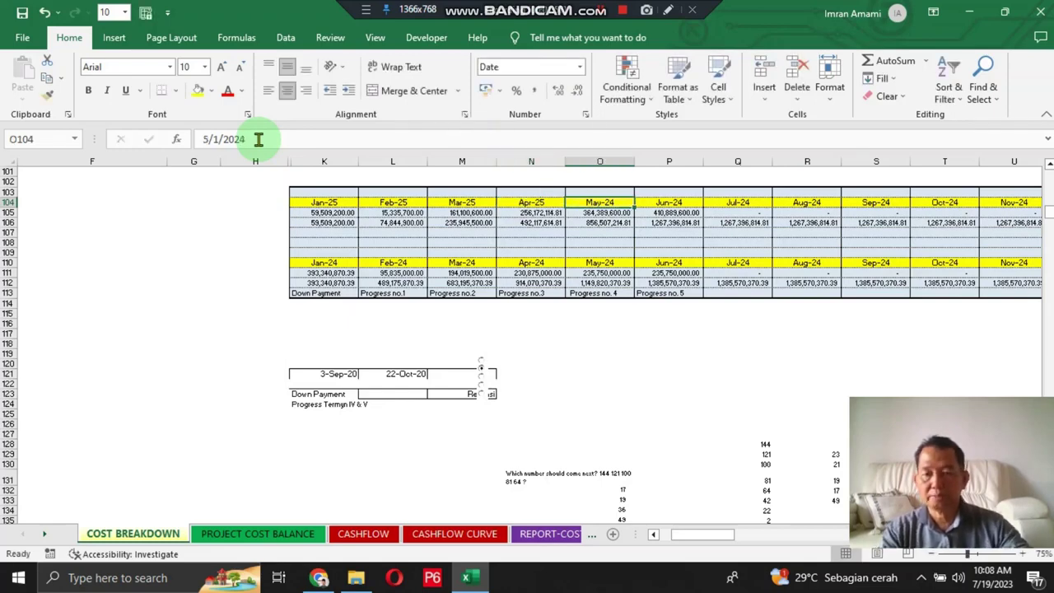
pyautogui.click(258, 139)
pyautogui.press('BackSpace')
pyautogui.write('5')
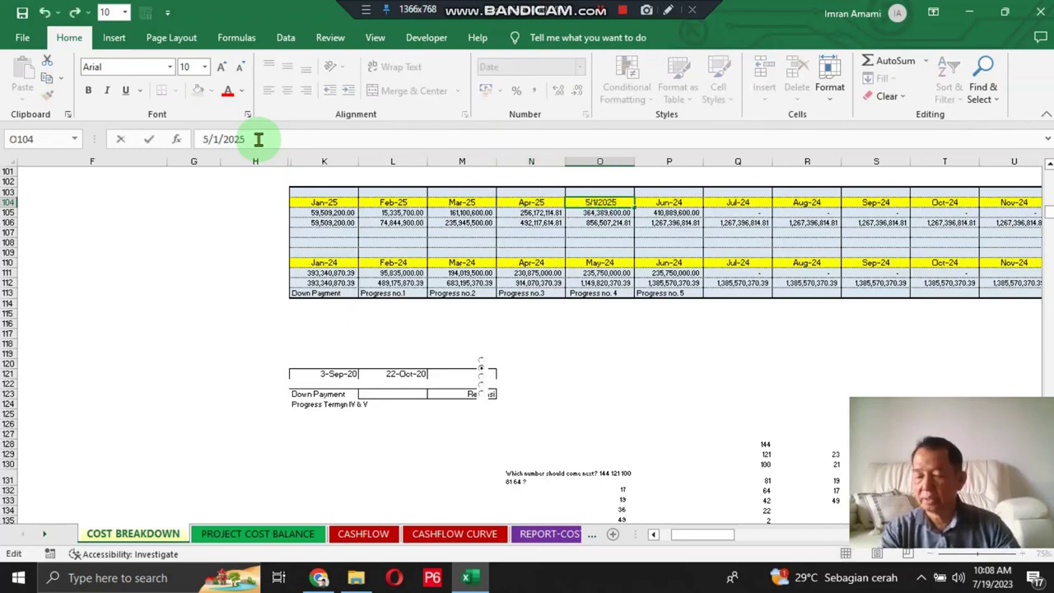
pyautogui.press('Tab')
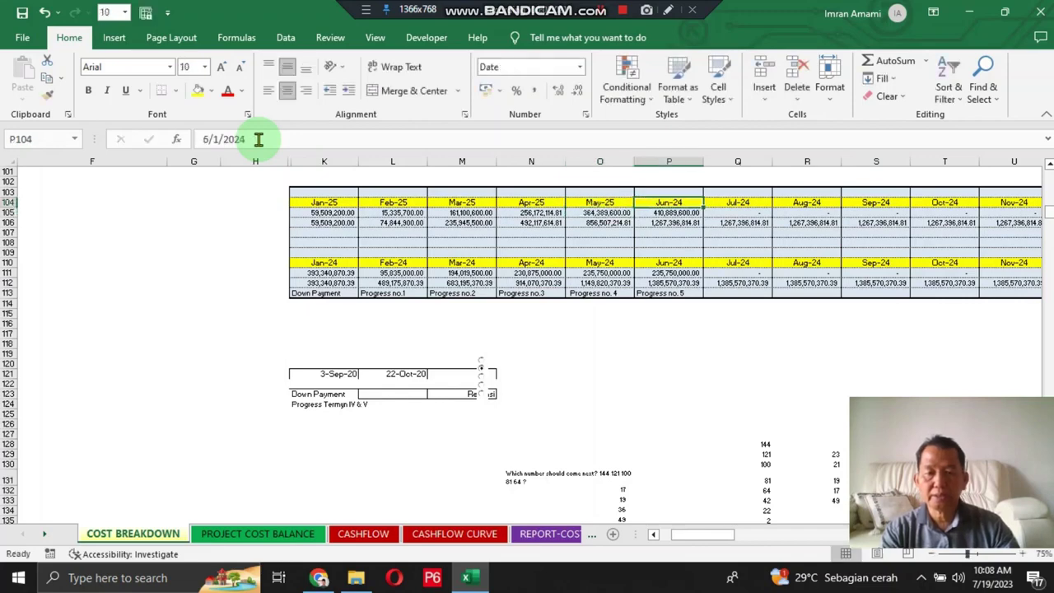
pyautogui.click(258, 139)
pyautogui.press('BackSpace')
pyautogui.write('5')
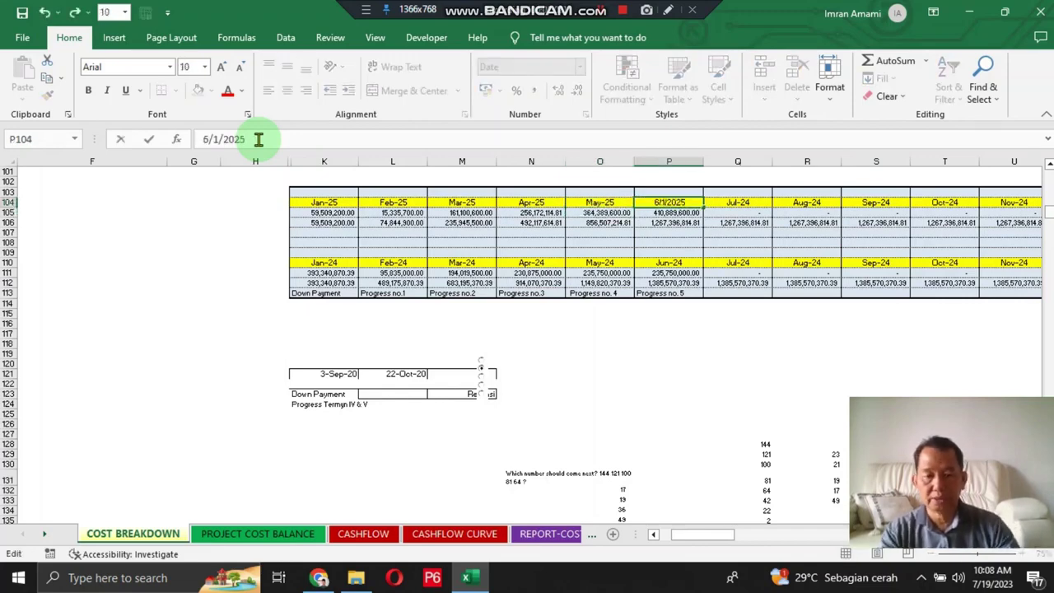
pyautogui.press('Return')
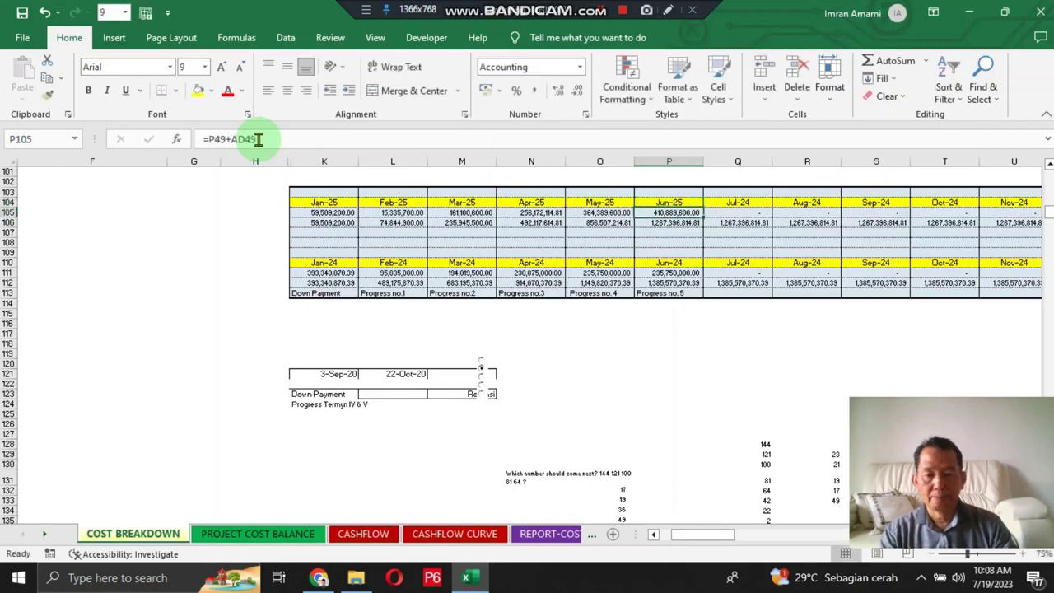
# Copy the January to June 2025 headings in K104:P104 over the lower summary table's month headings, starting at K110.
pyautogui.press('Up')
pyautogui.press('Left')
pyautogui.press('Left')
pyautogui.press('Left')
pyautogui.press('Left')
pyautogui.press('Left')
pyautogui.hotkey('shift', 'Right')
pyautogui.hotkey('shift', 'Right')
pyautogui.hotkey('shift', 'Right')
pyautogui.hotkey('shift', 'Right')
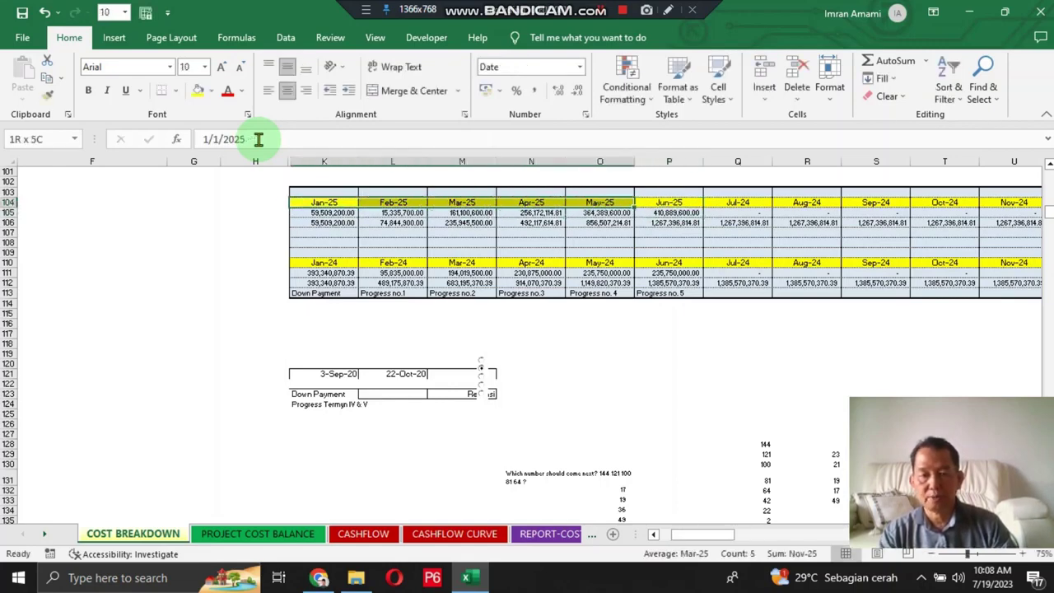
pyautogui.hotkey('shift', 'Right')
pyautogui.hotkey('ctrl', 'c')
pyautogui.press('Down')
pyautogui.press('Down')
pyautogui.press('Down')
pyautogui.press('Down')
pyautogui.press('Down')
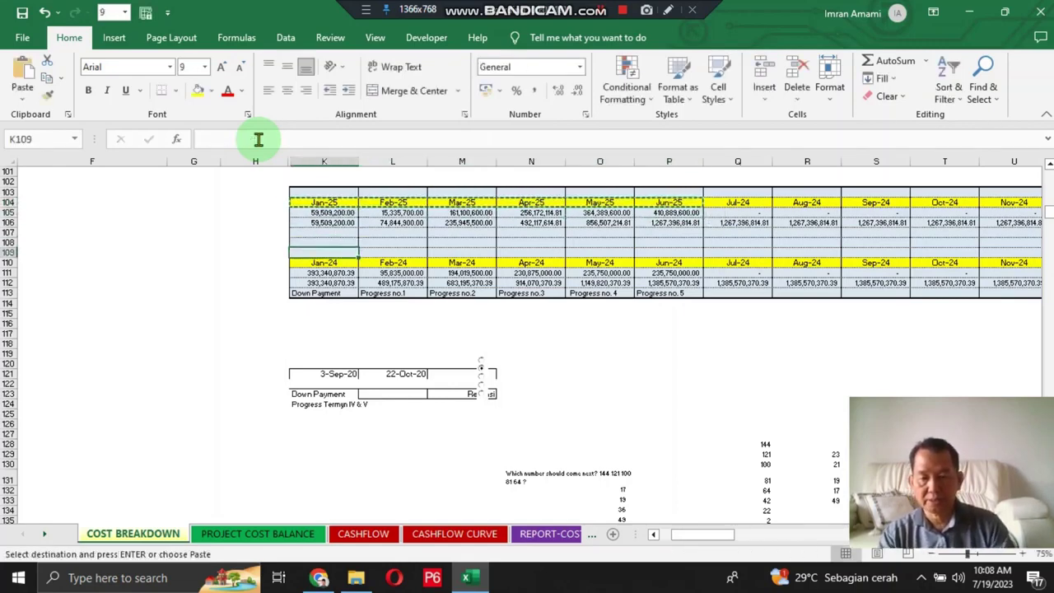
pyautogui.press('Down')
pyautogui.hotkey('ctrl', 'v')
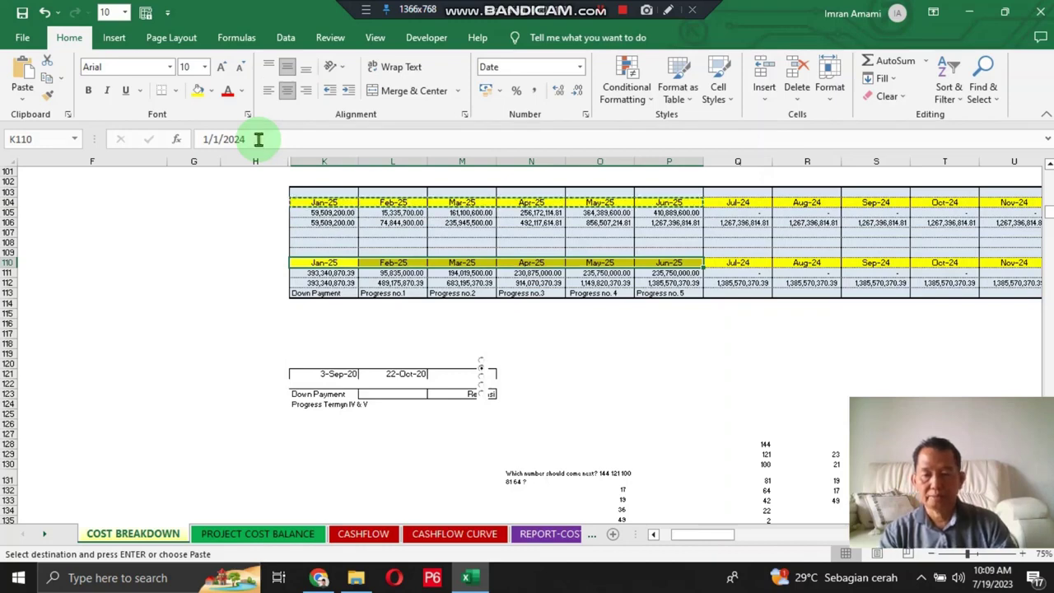
pyautogui.press('Escape')
# Examine the updated month headings and the period details at the start of the COST BREAKDOWN sheet.
pyautogui.press('Up')
pyautogui.press('Up')
pyautogui.press('Up')
pyautogui.press('Up')
pyautogui.press('Up')
pyautogui.press('Down')
pyautogui.hotkey('ctrl', 'Home')
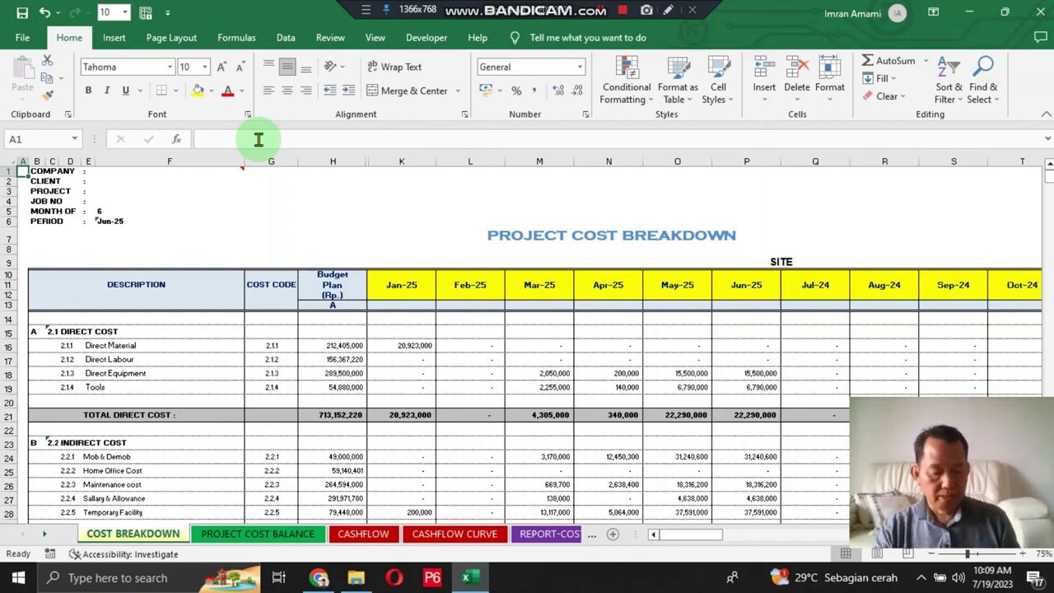
pyautogui.press('Down')
pyautogui.press('Down')
pyautogui.press('Right')
pyautogui.press('Right')
pyautogui.press('Right')
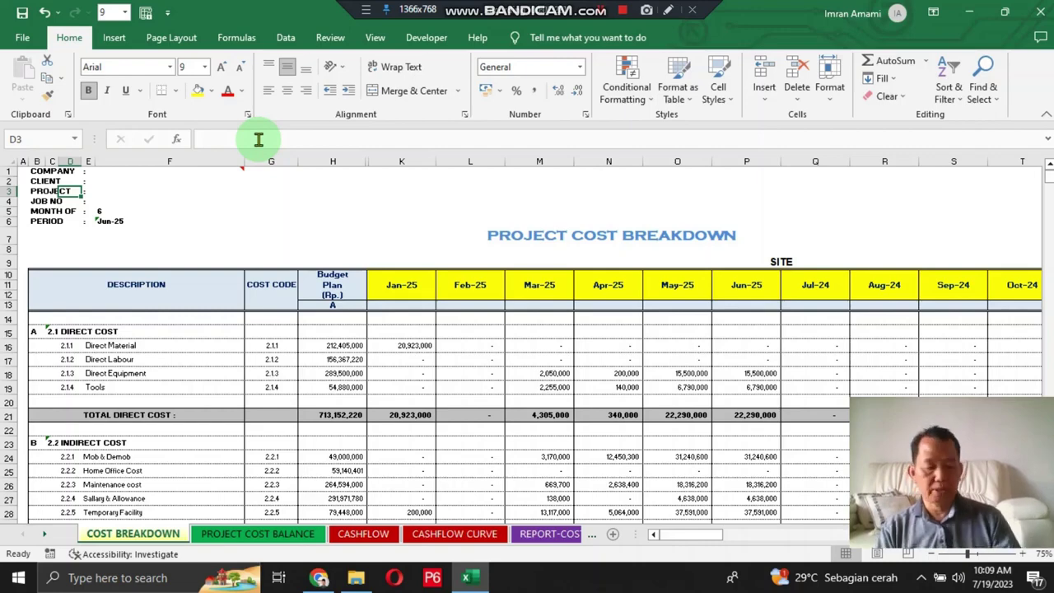
# Examine the PROJECT COST BALANCE sheet's period and progress table across to the blank columns beyond Balance.
pyautogui.hotkey('ctrl', 'pagedown')
pyautogui.press('Right')
pyautogui.press('Right')
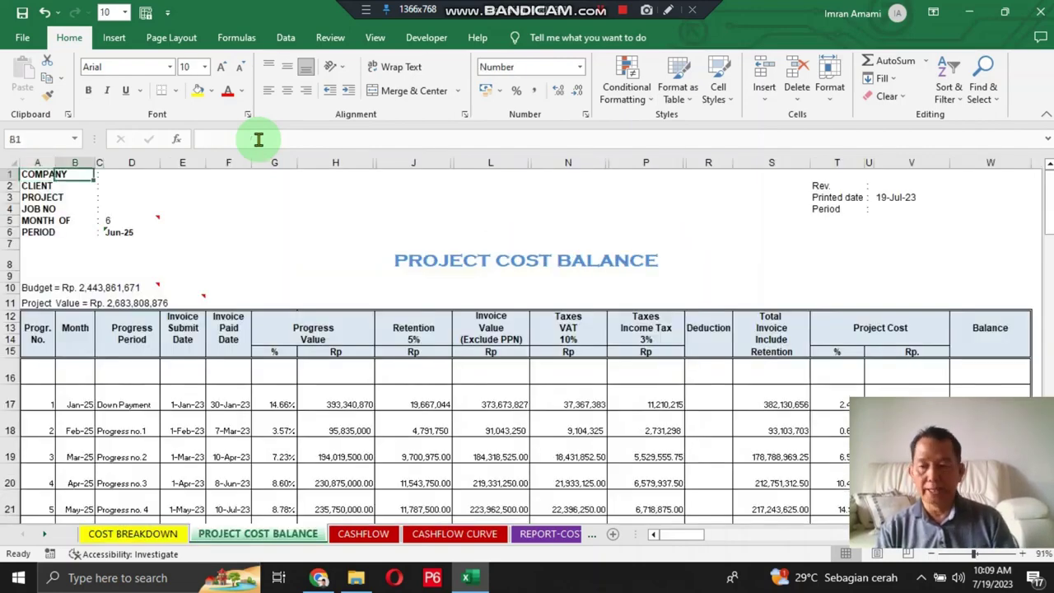
pyautogui.press('Down')
pyautogui.press('Down')
pyautogui.press('Down')
pyautogui.press('Down')
pyautogui.press('Down')
pyautogui.press('Right')
pyautogui.press('Right')
pyautogui.press('Right')
pyautogui.press('Right')
pyautogui.press('Right')
pyautogui.press('Right')
pyautogui.press('Right')
pyautogui.press('Right')
pyautogui.press('Right')
pyautogui.press('Right')
pyautogui.press('Right')
pyautogui.press('Right')
pyautogui.press('Right')
pyautogui.press('Right')
pyautogui.press('Right')
pyautogui.press('Right')
pyautogui.press('Right')
pyautogui.press('Right')
pyautogui.press('Right')
pyautogui.press('Right')
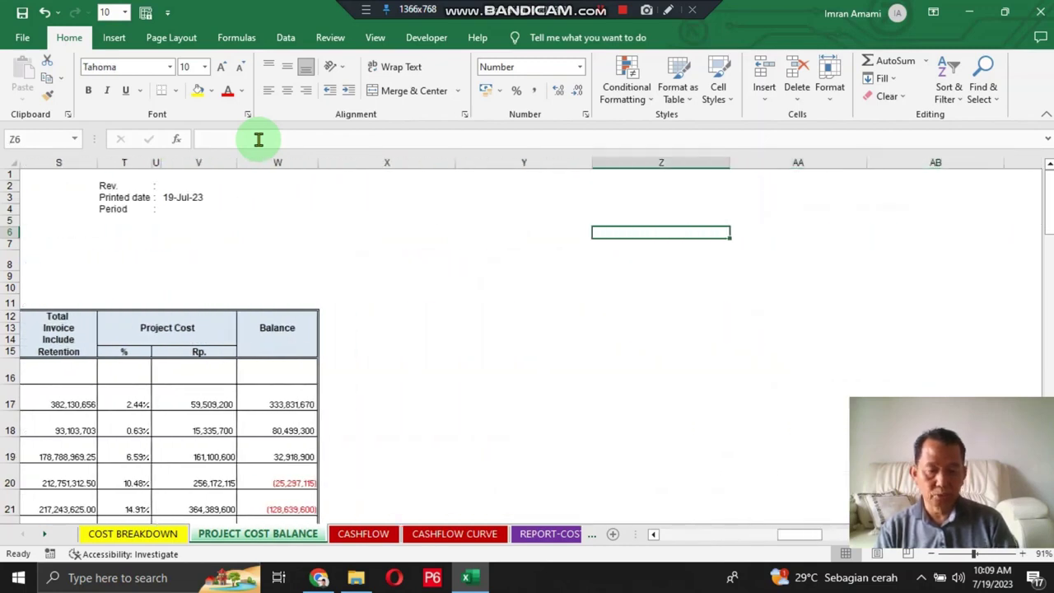
# Examine the yellow month lookup table in rows 36 and 37 of the PROJECT COST BALANCE sheet, starting at column AA.
pyautogui.press('pagedown')
pyautogui.press('Right')
pyautogui.press('Right')
pyautogui.press('Down')
pyautogui.press('Down')
pyautogui.press('Down')
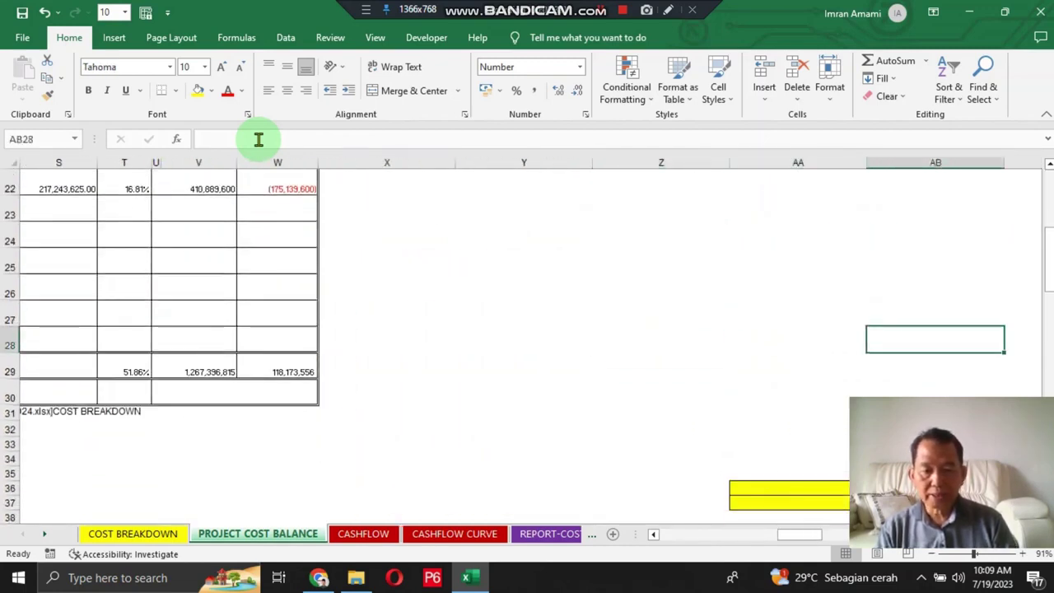
pyautogui.press('Right')
pyautogui.press('Down')
pyautogui.press('Down')
pyautogui.press('Down')
pyautogui.press('Down')
pyautogui.press('Down')
pyautogui.press('Down')
pyautogui.press('Down')
pyautogui.press('Down')
pyautogui.press('Down')
pyautogui.press('Down')
pyautogui.press('Down')
pyautogui.press('Down')
pyautogui.press('Down')
pyautogui.press('Down')
pyautogui.press('Down')
pyautogui.press('Down')
pyautogui.press('Down')
pyautogui.press('Right')
pyautogui.press('Right')
pyautogui.press('Right')
pyautogui.press('Up')
pyautogui.press('Left')
pyautogui.press('Left')
pyautogui.press('Left')
pyautogui.press('Left')
pyautogui.press('Left')
pyautogui.press('Left')
pyautogui.press('Left')
pyautogui.press('Left')
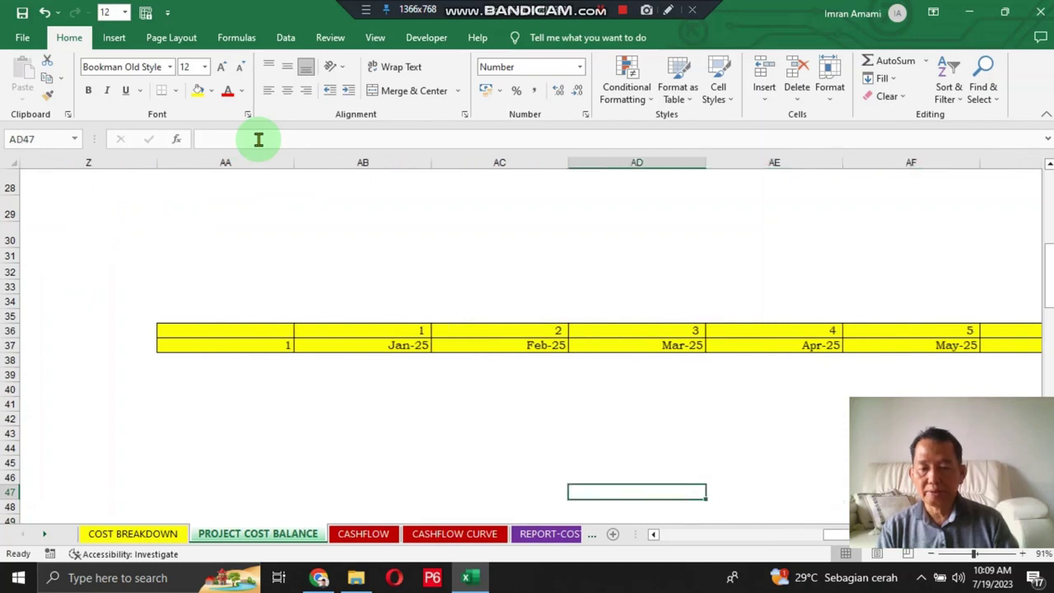
pyautogui.press('Right')
pyautogui.press('Right')
pyautogui.press('Right')
pyautogui.press('Right')
pyautogui.press('Right')
pyautogui.press('Right')
pyautogui.press('Right')
pyautogui.press('Right')
pyautogui.press('Right')
pyautogui.press('Right')
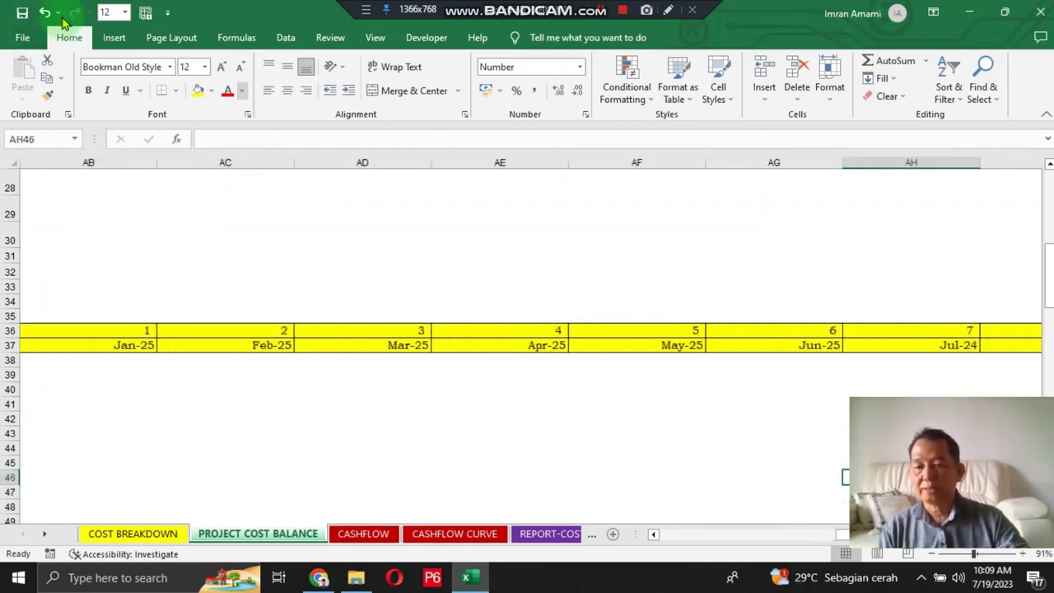
# Check the full date entered for the January heading in AB37 of the month lookup table.
pyautogui.click(118, 345)
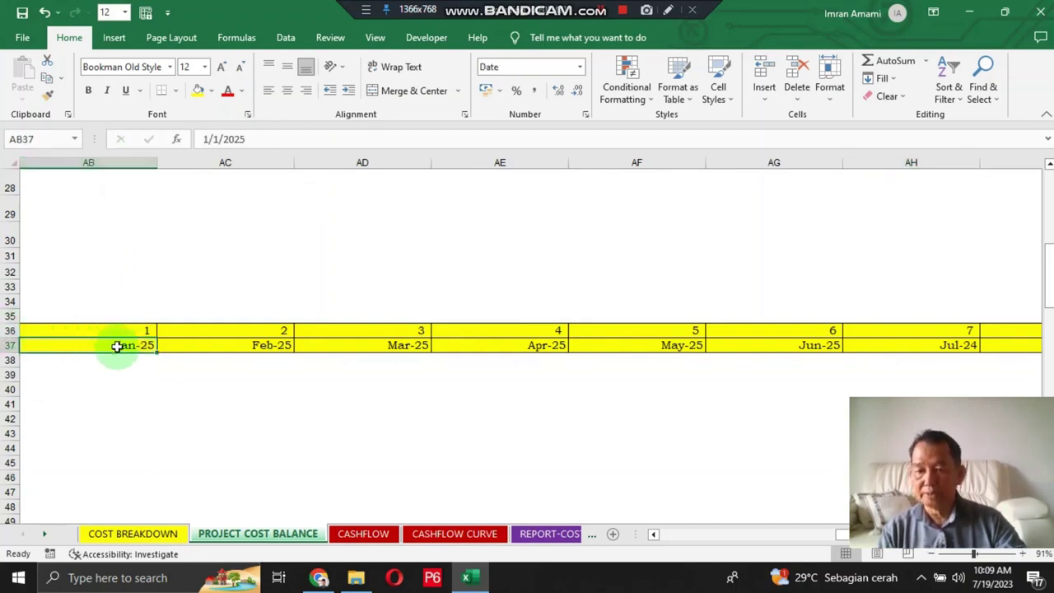
pyautogui.hscroll(-2, 249, 320)
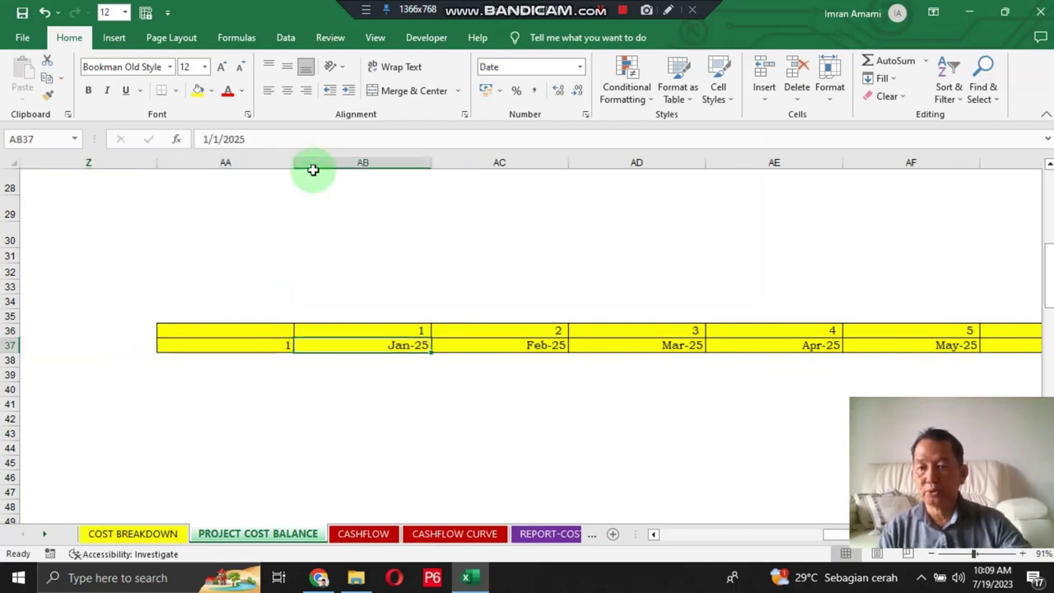
pyautogui.click(293, 139)
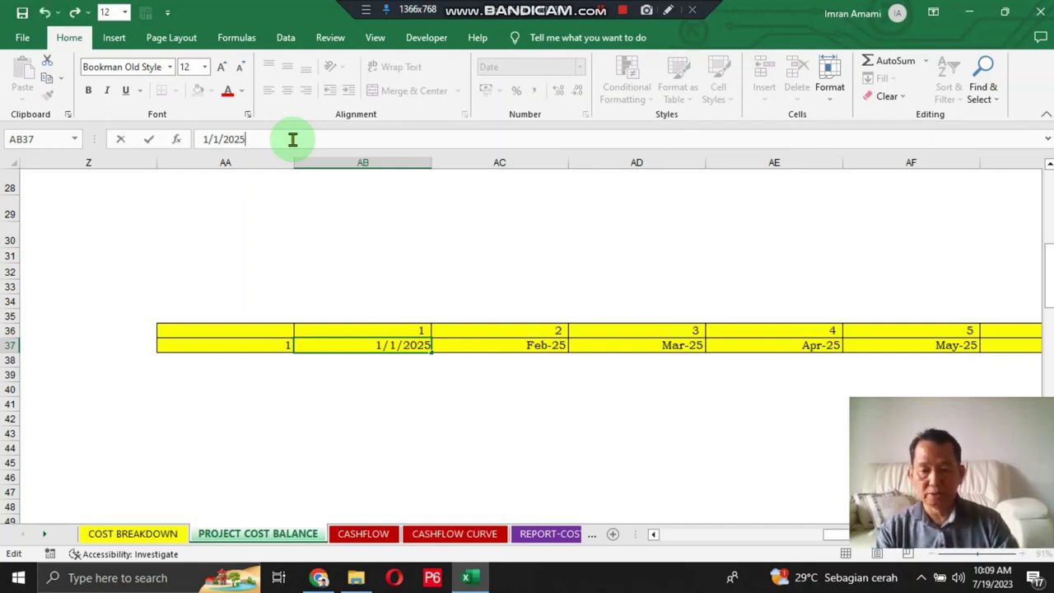
pyautogui.press('Return')
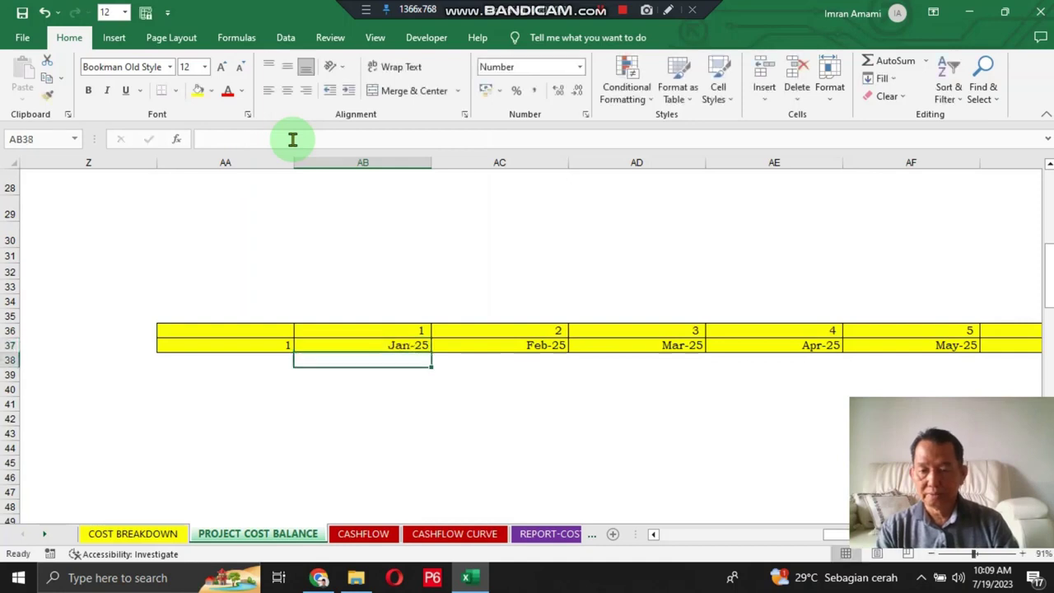
# Re-enter the February heading in AC37 of the month lookup table as 2/1/2025.
pyautogui.press('Up')
pyautogui.press('Right')
pyautogui.click(296, 138)
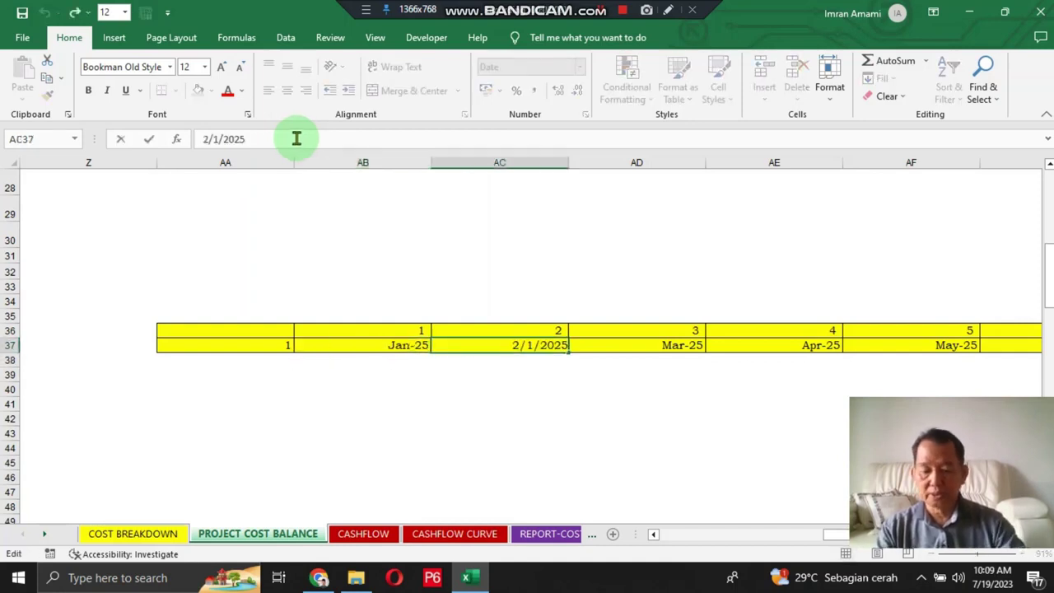
pyautogui.press('BackSpace')
pyautogui.write('5')
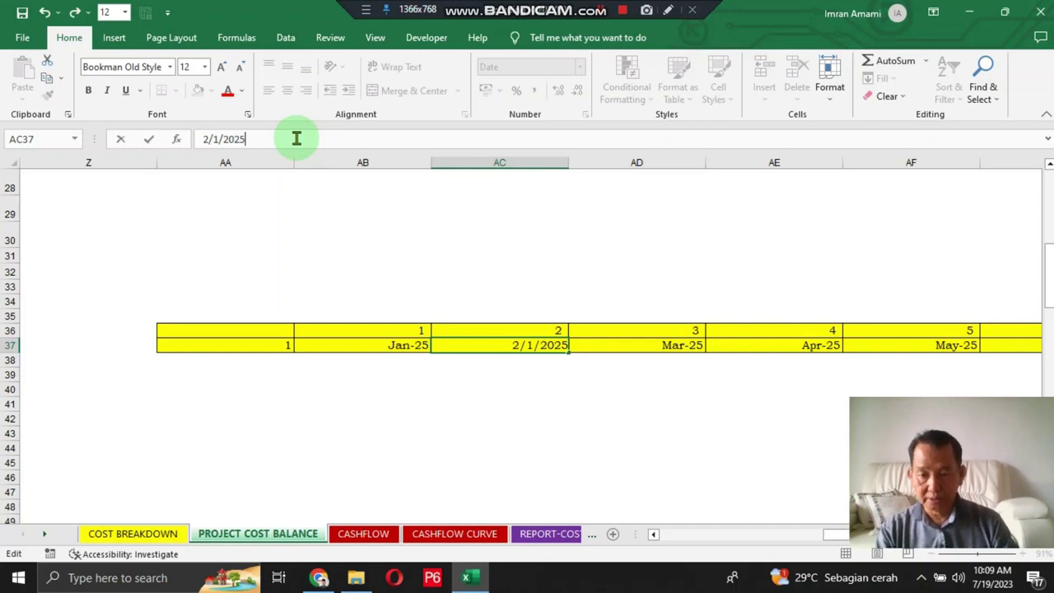
pyautogui.press('Return')
# Re-enter the March heading in AD37 of the month lookup table as 3/1/2025.
pyautogui.press('Up')
pyautogui.press('Right')
pyautogui.click(297, 138)
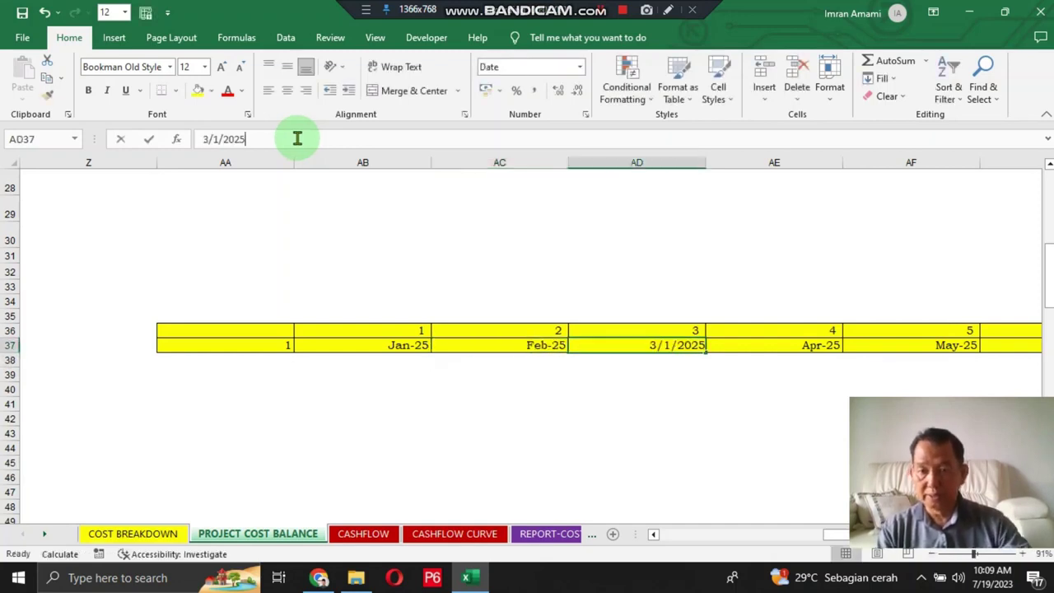
pyautogui.press('BackSpace')
pyautogui.write('5')
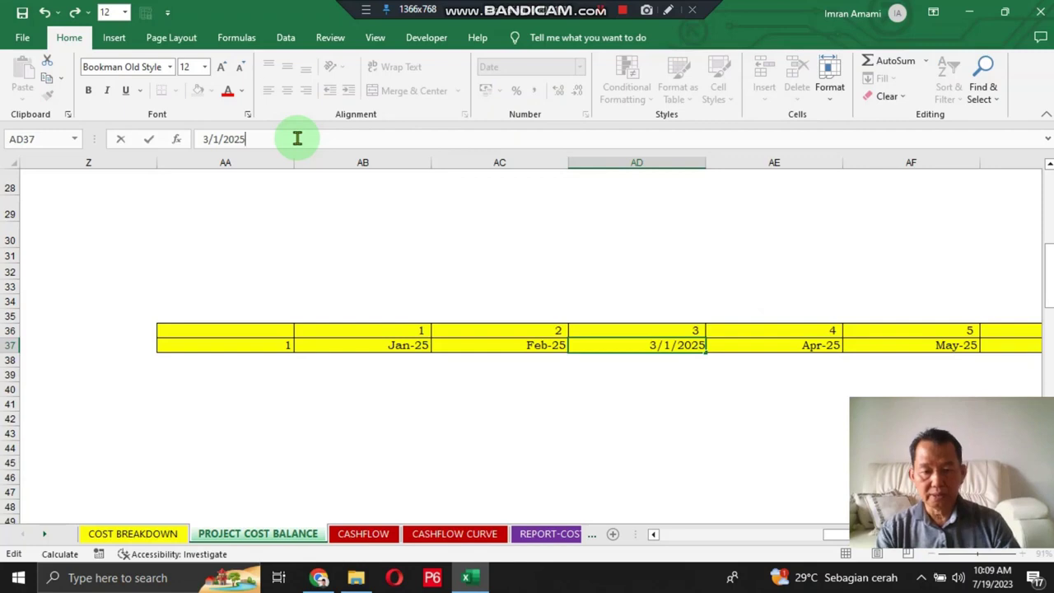
pyautogui.press('Return')
pyautogui.press('Up')
# Examine the dates of the remaining month headings across row 37 of the lookup table, from April through month 14.
pyautogui.press('Up')
pyautogui.press('Right')
pyautogui.press('Right')
pyautogui.press('Right')
pyautogui.press('Right')
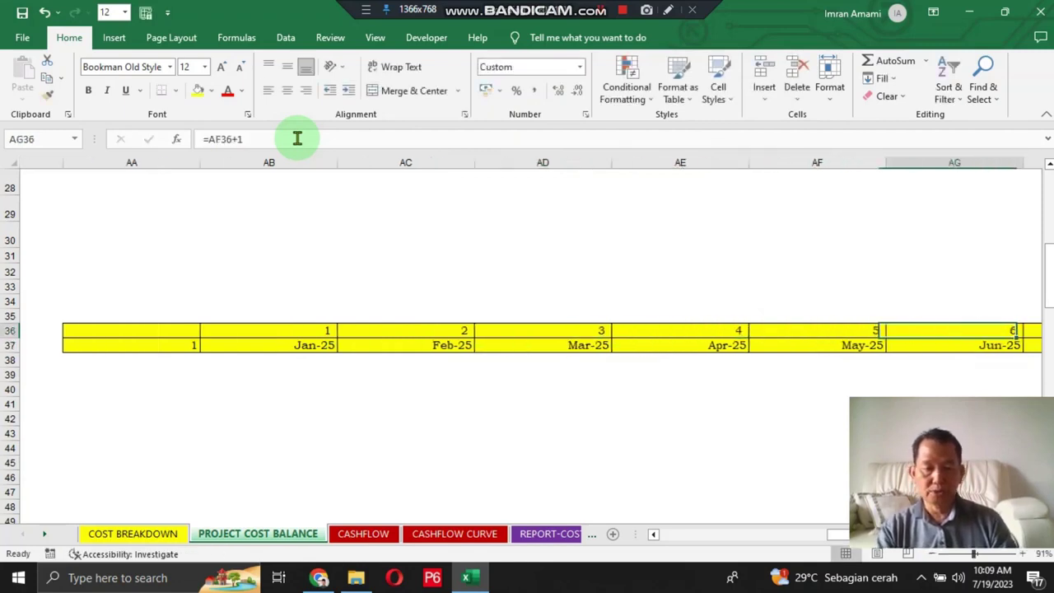
pyautogui.press('Left')
pyautogui.press('Left')
pyautogui.press('Down')
pyautogui.press('Right')
pyautogui.press('Right')
pyautogui.press('Right')
pyautogui.press('Right')
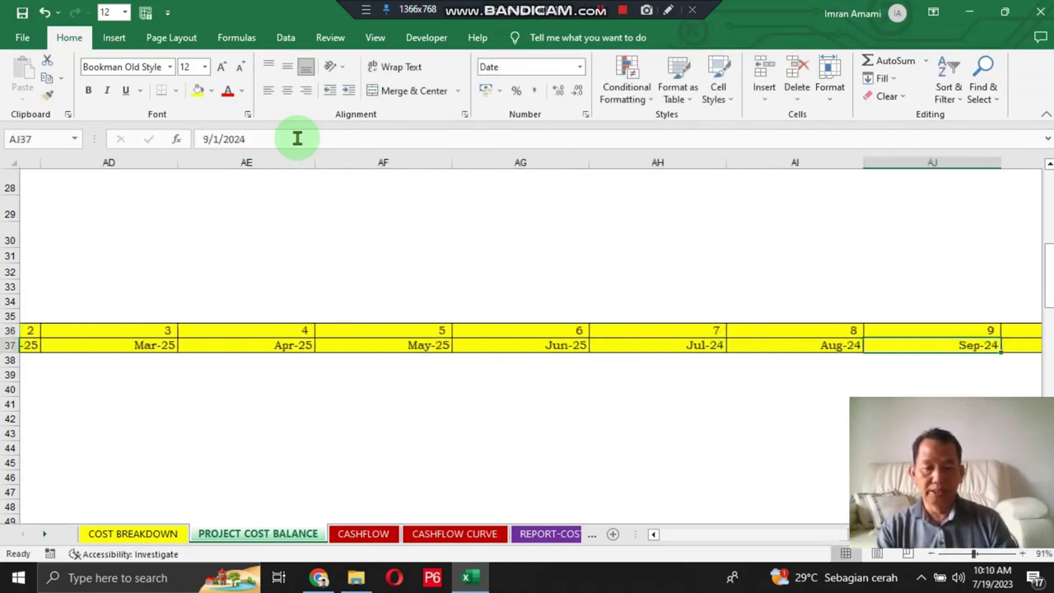
pyautogui.press('Left')
pyautogui.press('Right')
pyautogui.press('Right')
pyautogui.press('Right')
pyautogui.press('Right')
pyautogui.press('Right')
pyautogui.press('Right')
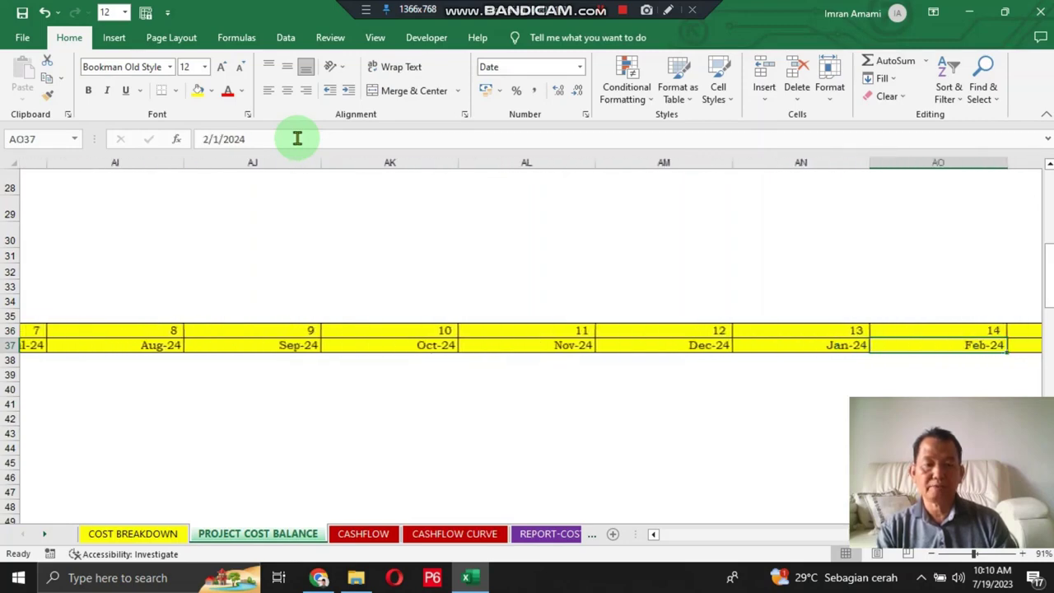
pyautogui.press('Right')
pyautogui.press('Left')
pyautogui.press('Left')
pyautogui.press('Left')
pyautogui.press('Left')
pyautogui.press('Left')
pyautogui.press('Left')
pyautogui.press('Left')
pyautogui.press('Left')
pyautogui.press('Left')
pyautogui.press('Left')
pyautogui.press('Left')
pyautogui.press('Left')
pyautogui.press('Left')
pyautogui.press('Left')
pyautogui.press('Left')
pyautogui.press('Left')
pyautogui.press('Left')
pyautogui.press('Left')
pyautogui.press('Left')
pyautogui.press('Left')
pyautogui.press('Left')
pyautogui.press('Left')
pyautogui.press('Left')
pyautogui.press('Left')
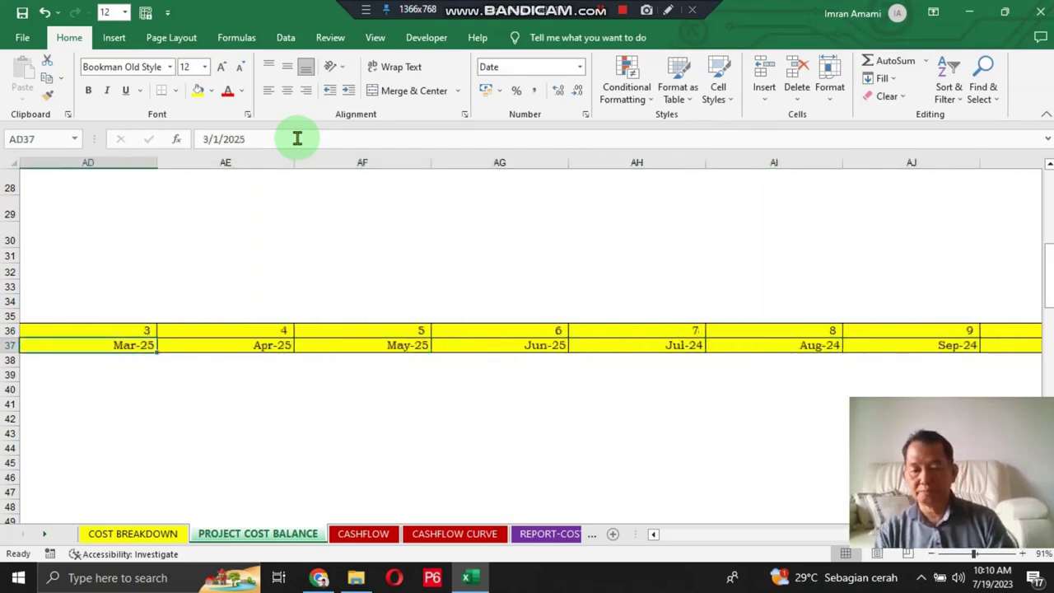
# Open the CASHFLOW sheet and check the year heading entered in J11.
pyautogui.hotkey('ctrl', 'Home')
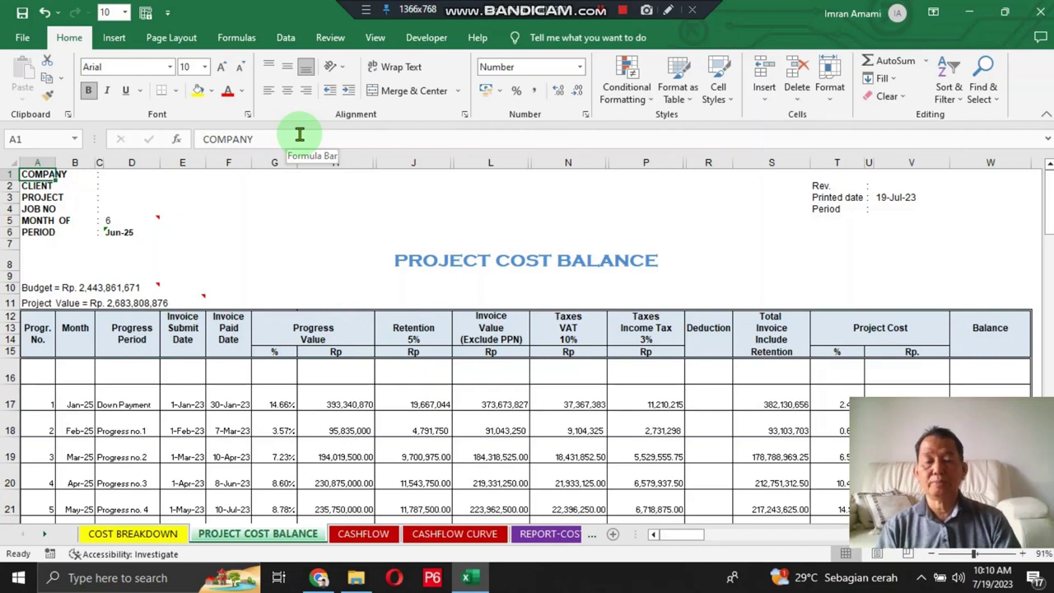
pyautogui.hotkey('ctrl', 'pagedown')
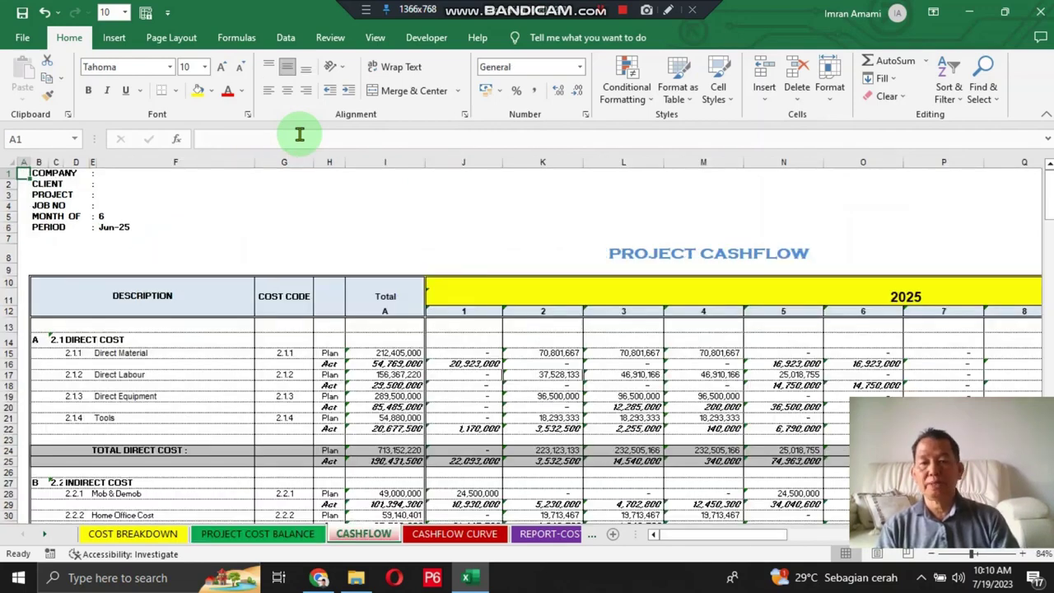
pyautogui.press('Right')
pyautogui.press('Right')
pyautogui.press('Right')
pyautogui.press('Right')
pyautogui.press('Right')
pyautogui.press('Right')
pyautogui.press('Right')
pyautogui.press('Right')
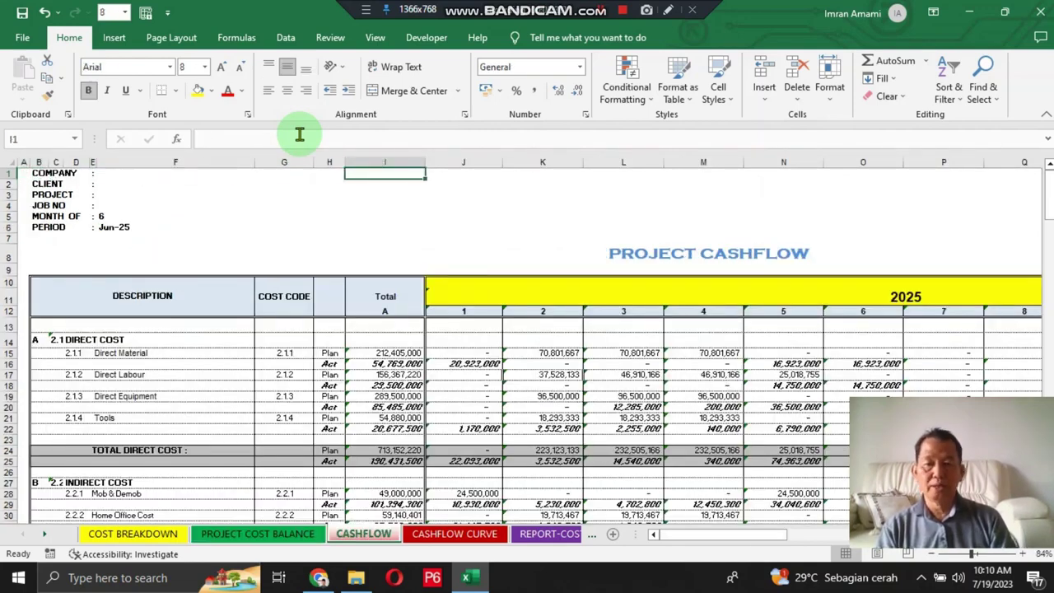
pyautogui.press('Down')
pyautogui.press('Down')
pyautogui.press('Down')
pyautogui.press('Down')
pyautogui.press('Down')
pyautogui.press('Down')
pyautogui.press('Down')
pyautogui.press('Down')
pyautogui.press('Down')
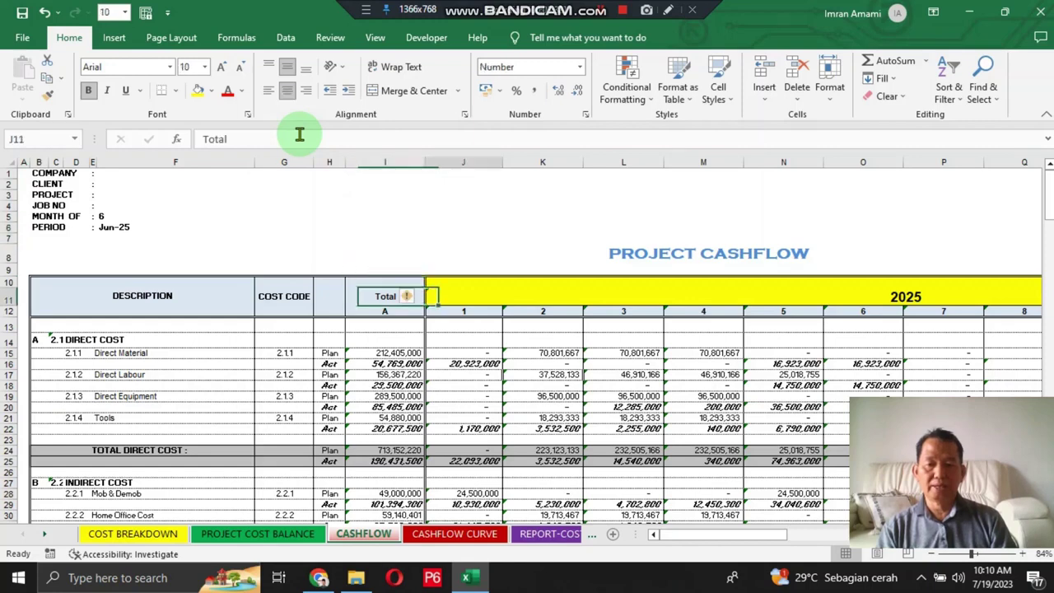
pyautogui.press('Right')
pyautogui.press('Down')
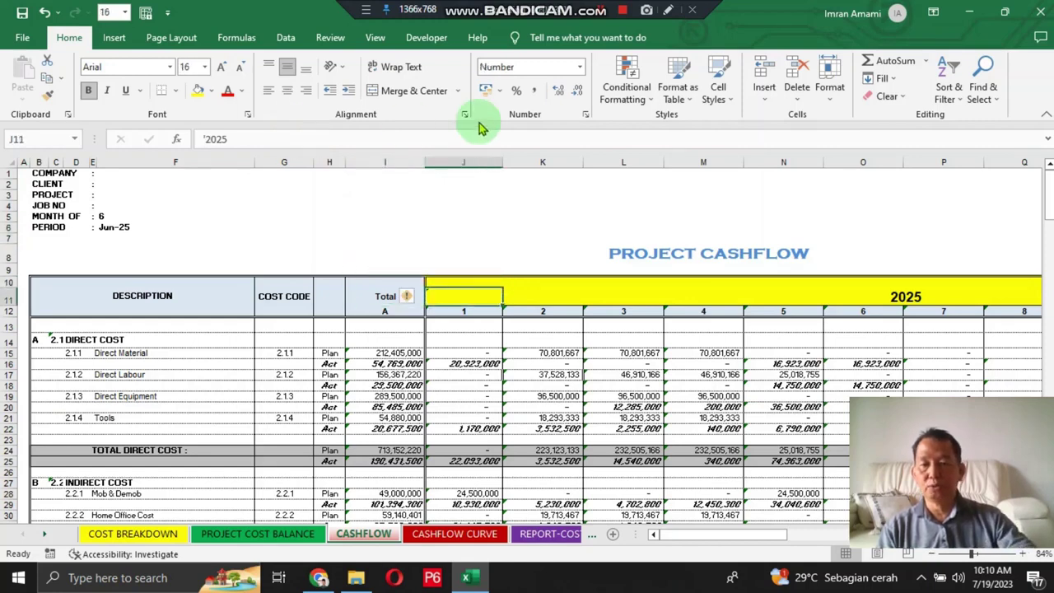
pyautogui.click(249, 142)
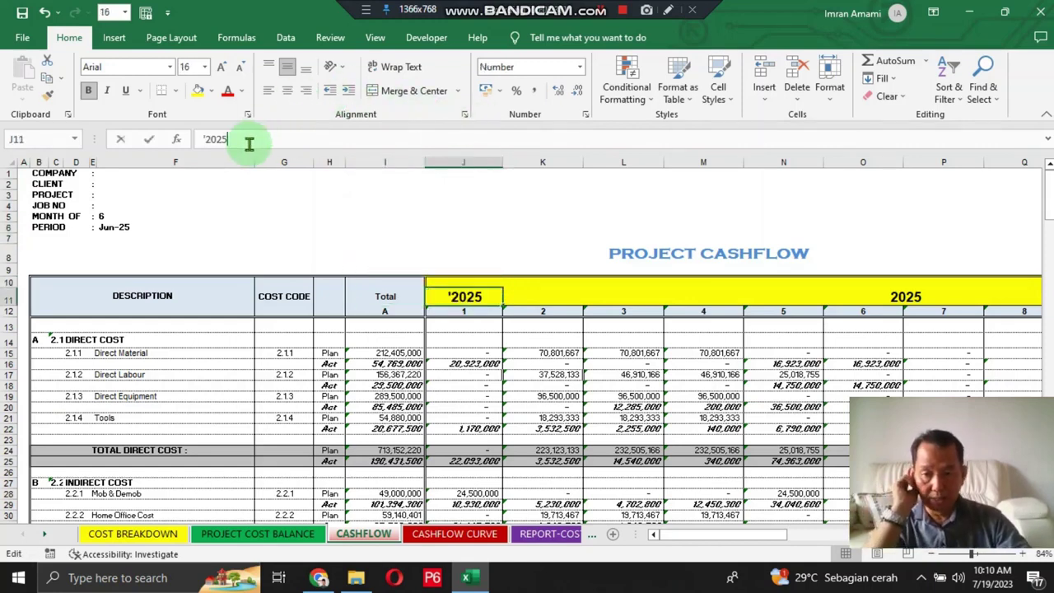
pyautogui.press('BackSpace')
pyautogui.write('5')
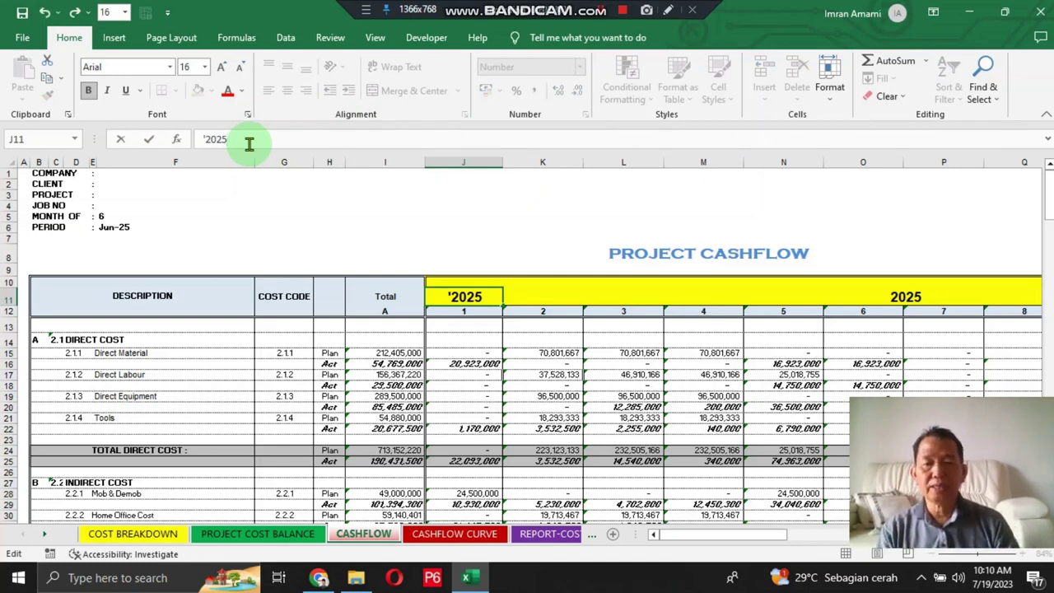
pyautogui.press('Escape')
# Examine the CASHFLOW year heading row across all twelve month columns and back to the start of the row.
pyautogui.press('Right')
pyautogui.press('Right')
pyautogui.press('Right')
pyautogui.press('Right')
pyautogui.press('Right')
pyautogui.press('Right')
pyautogui.press('Right')
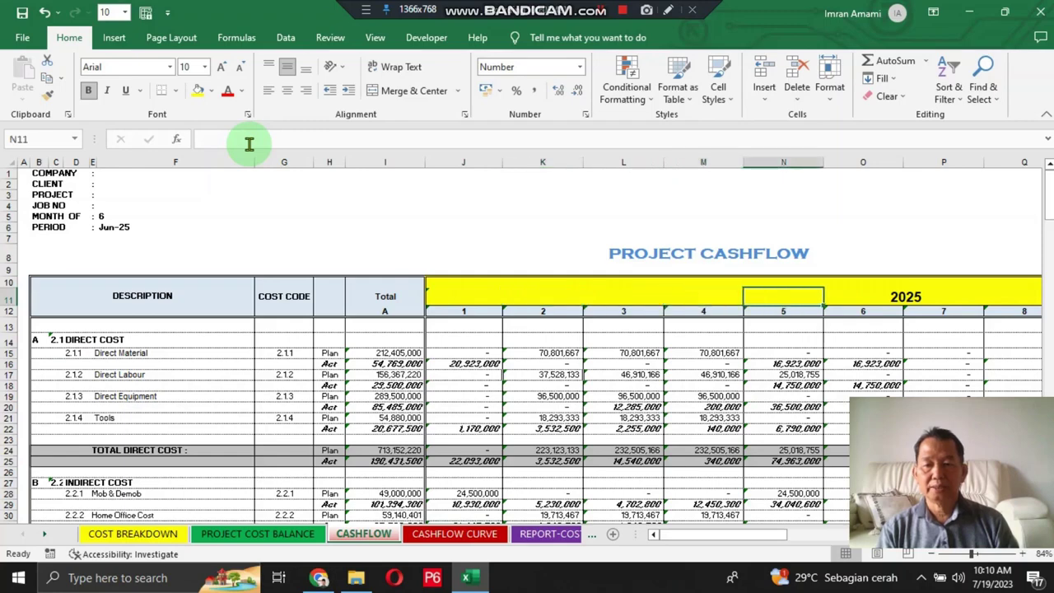
pyautogui.press('Right')
pyautogui.press('Right')
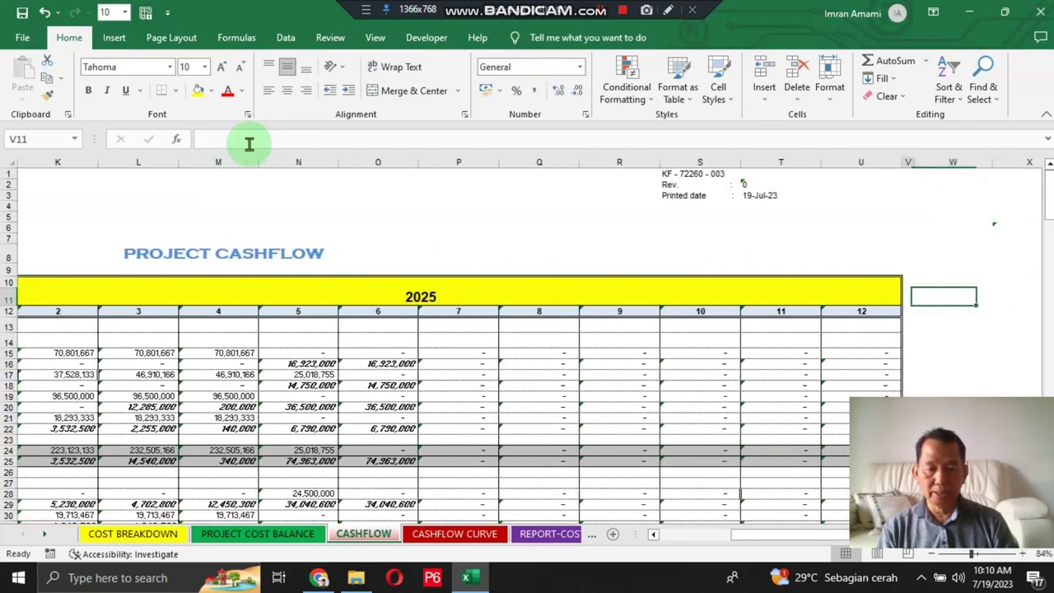
pyautogui.press('Left')
pyautogui.press('Left')
pyautogui.press('Left')
pyautogui.press('Left')
pyautogui.press('Left')
pyautogui.press('Left')
pyautogui.press('Left')
pyautogui.press('Left')
pyautogui.press('Left')
pyautogui.press('Left')
pyautogui.press('Left')
pyautogui.press('Left')
pyautogui.press('Left')
pyautogui.press('Left')
pyautogui.press('Left')
pyautogui.press('Left')
pyautogui.press('Left')
pyautogui.press('Left')
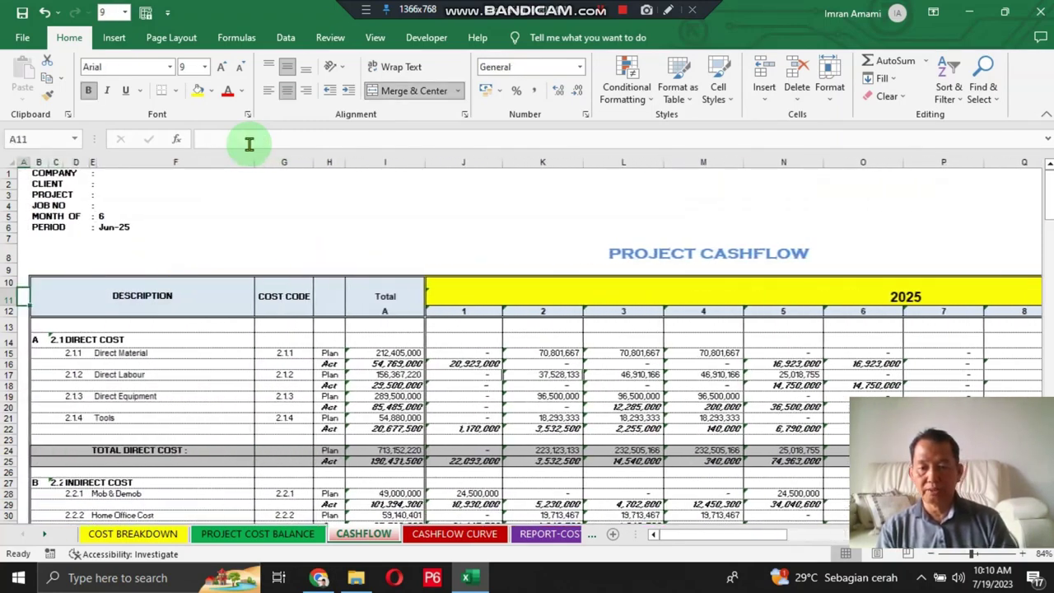
# View the CASHFLOW CURVE sheet and read the note on the MONTH OF cell F5 in the REPORT-COST CONTROL sheet.
pyautogui.hotkey('ctrl', 'pagedown')
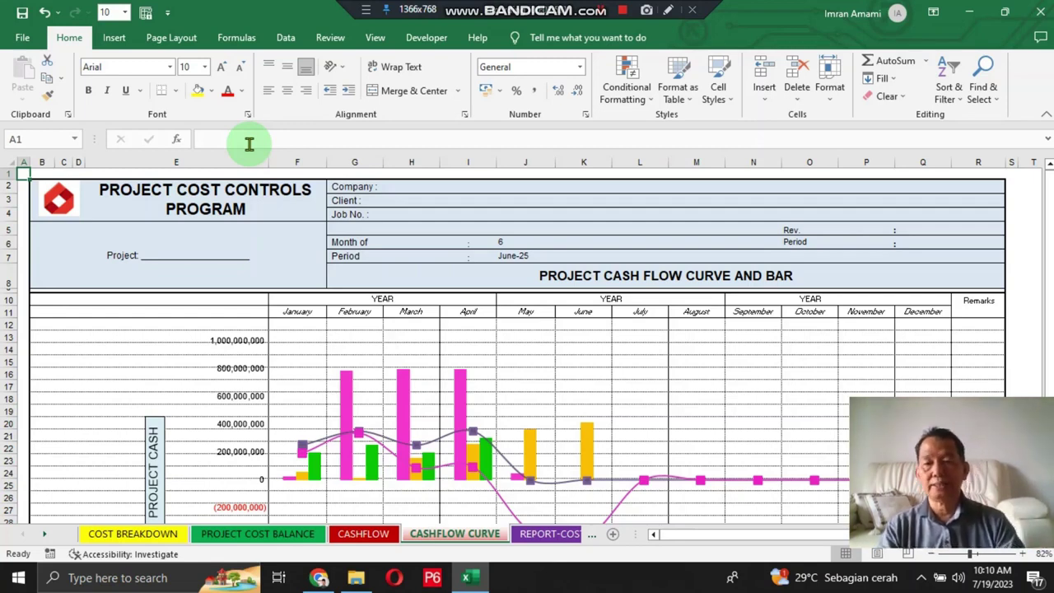
pyautogui.hotkey('ctrl', 'pagedown')
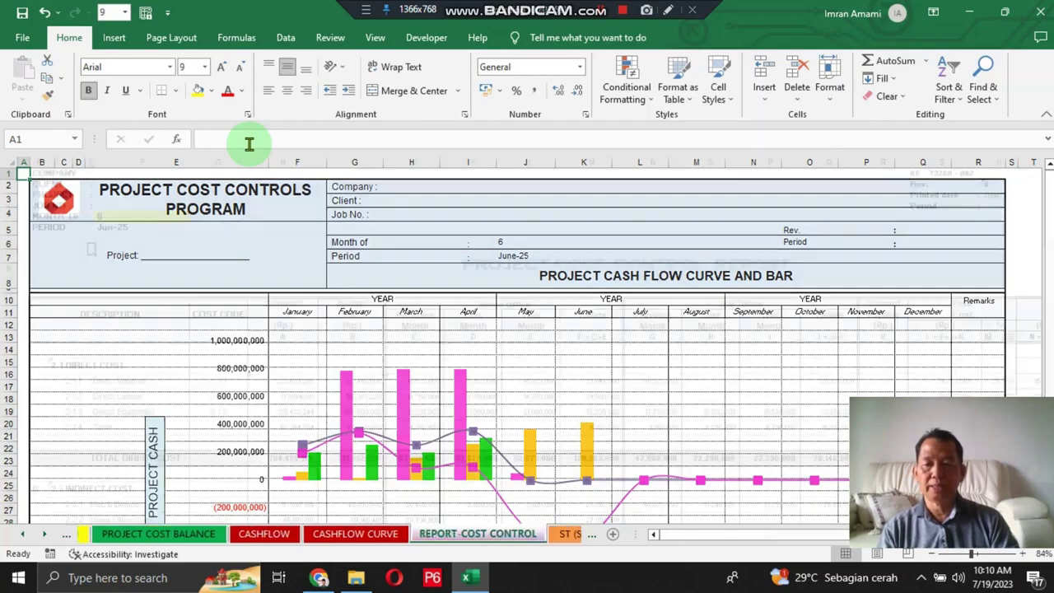
pyautogui.click(132, 216)
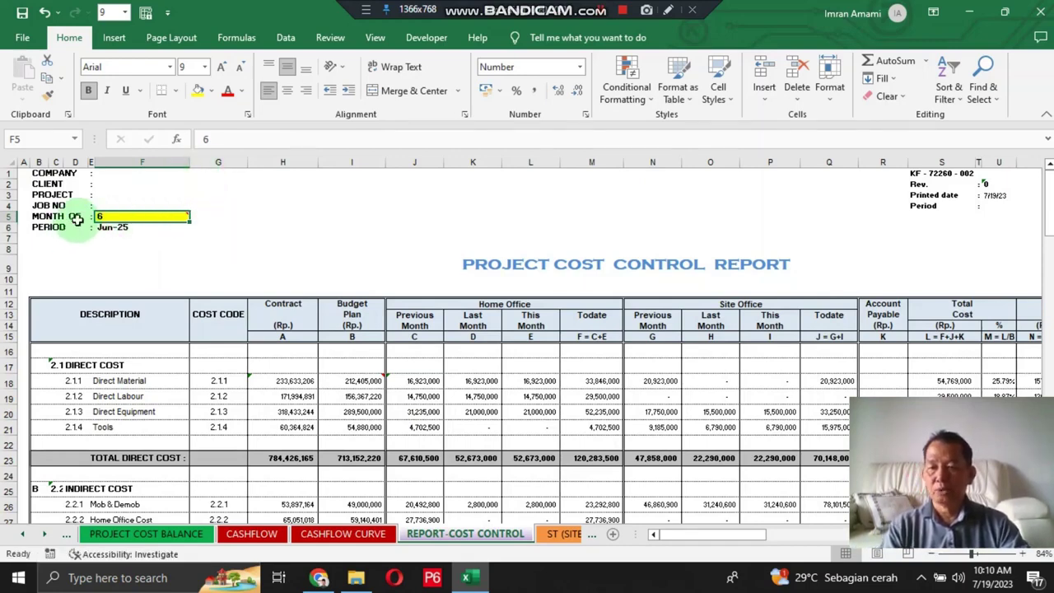
pyautogui.moveTo(158, 215)
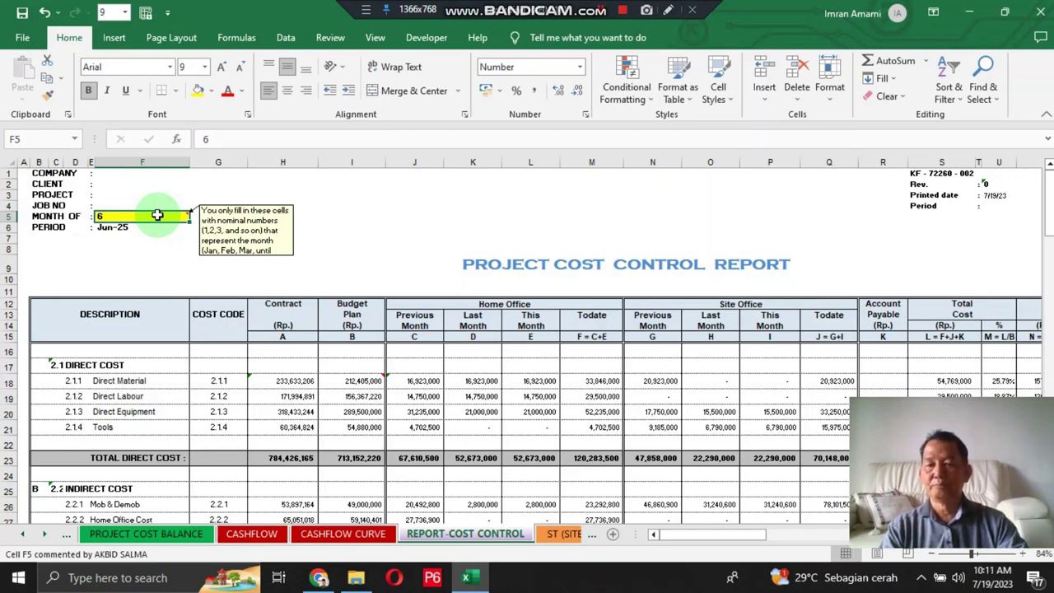
pyautogui.click(112, 196)
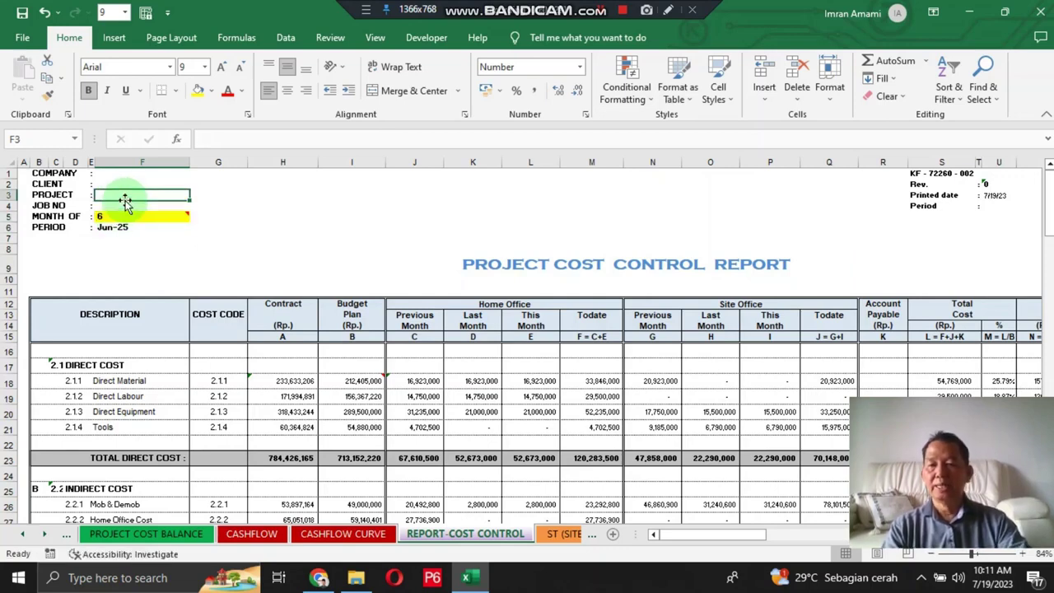
pyautogui.click(118, 219)
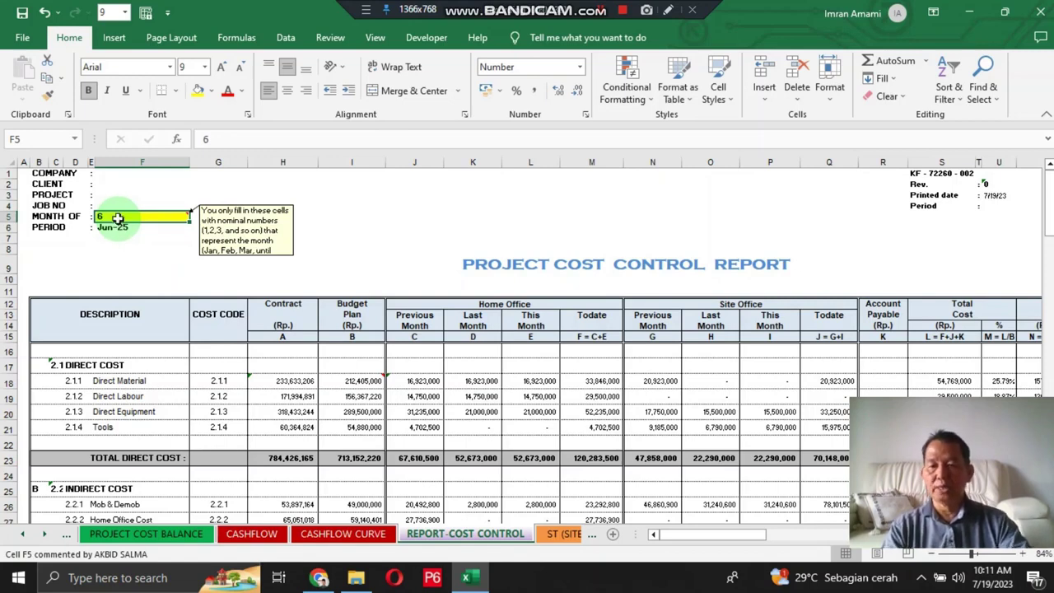
pyautogui.click(118, 205)
pyautogui.click(111, 224)
pyautogui.click(113, 216)
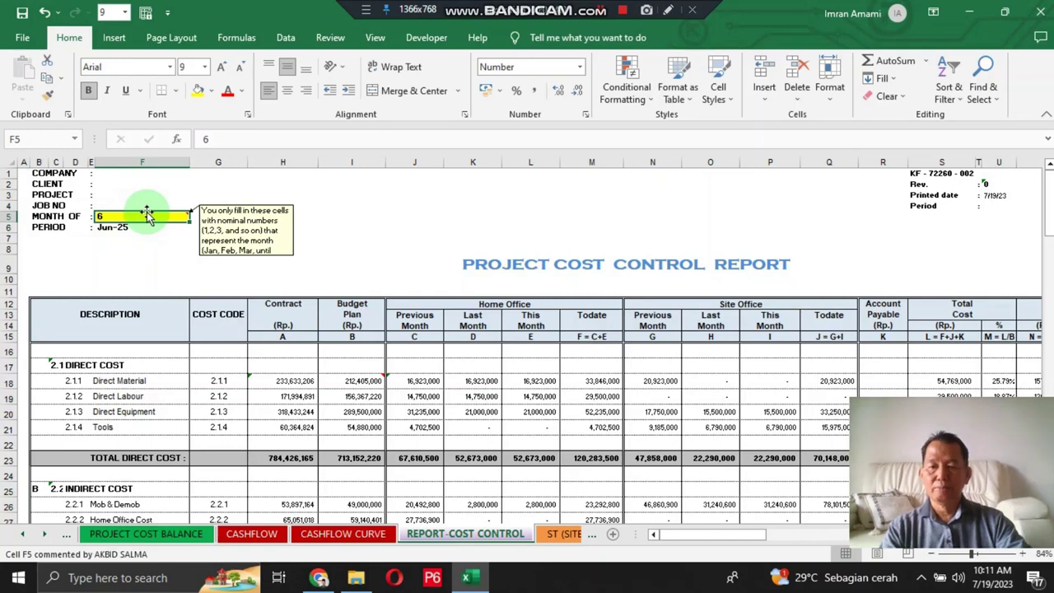
# Set the MONTH OF cell F5 in the cost control report to 3 and check the Direct Material costs.
pyautogui.click(146, 197)
pyautogui.press('Down')
pyautogui.press('Down')
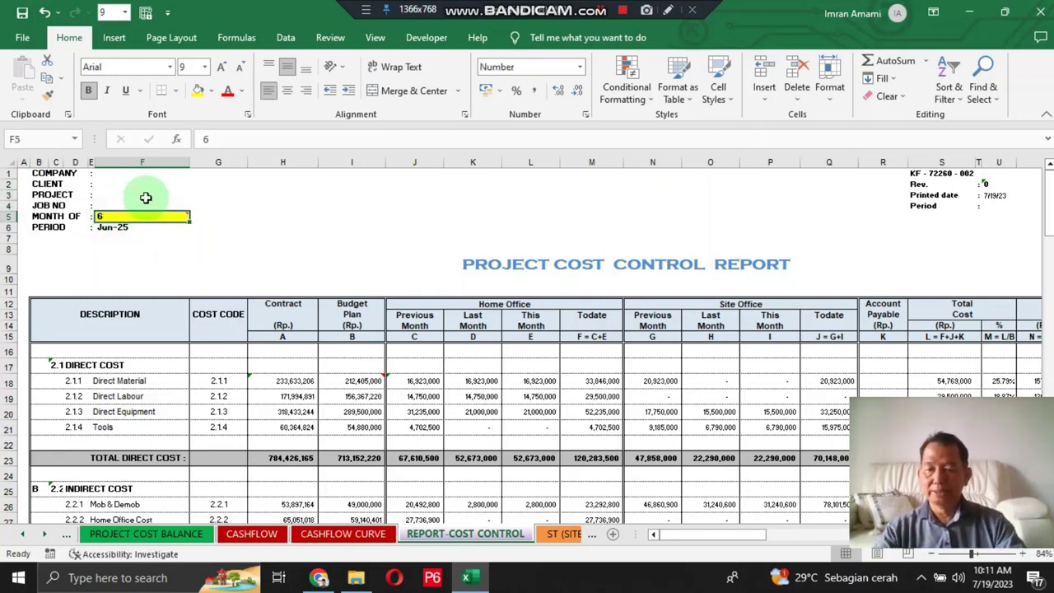
pyautogui.write('3')
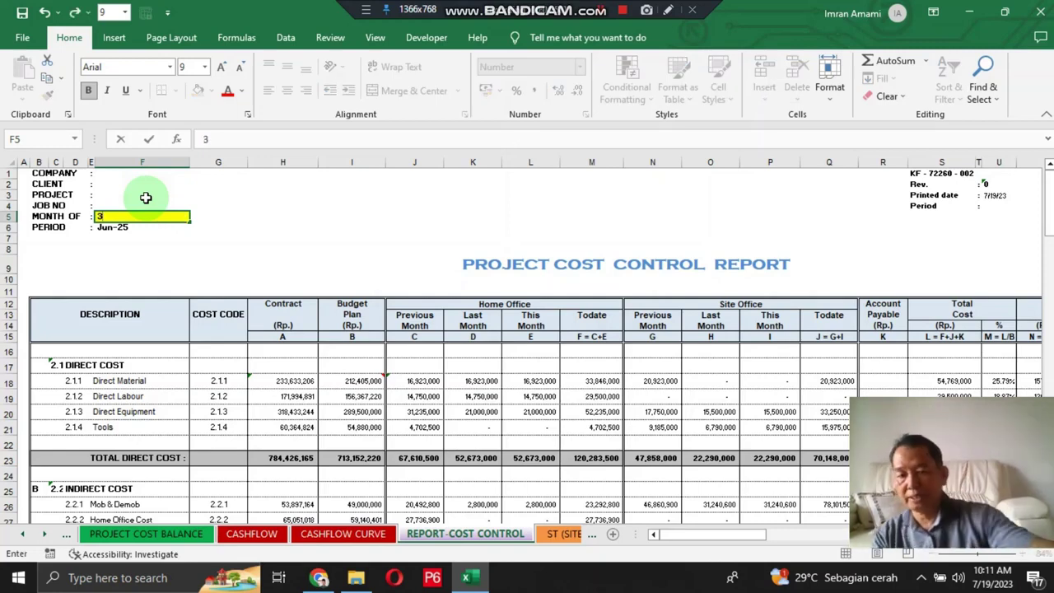
pyautogui.press('Return')
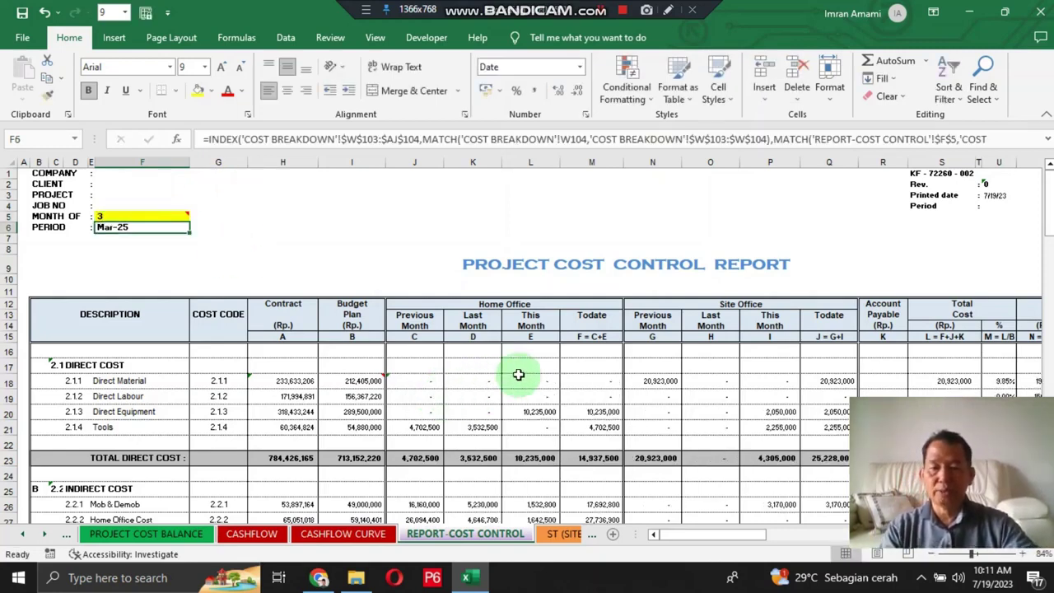
pyautogui.click(417, 379)
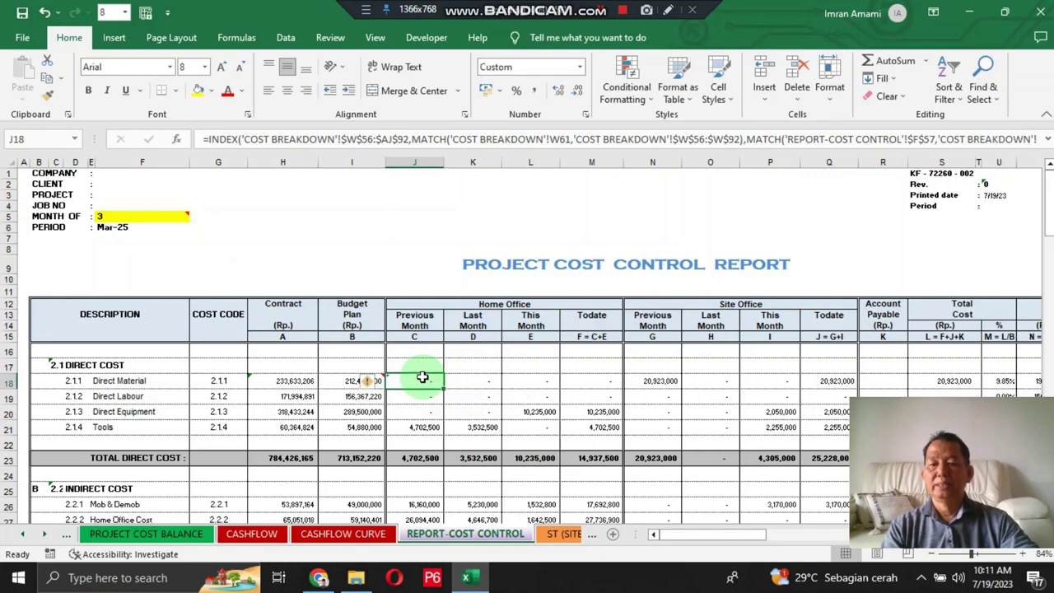
# Set the report's MONTH OF cell F5 to 4 and check the Direct Material costs.
pyautogui.click(141, 218)
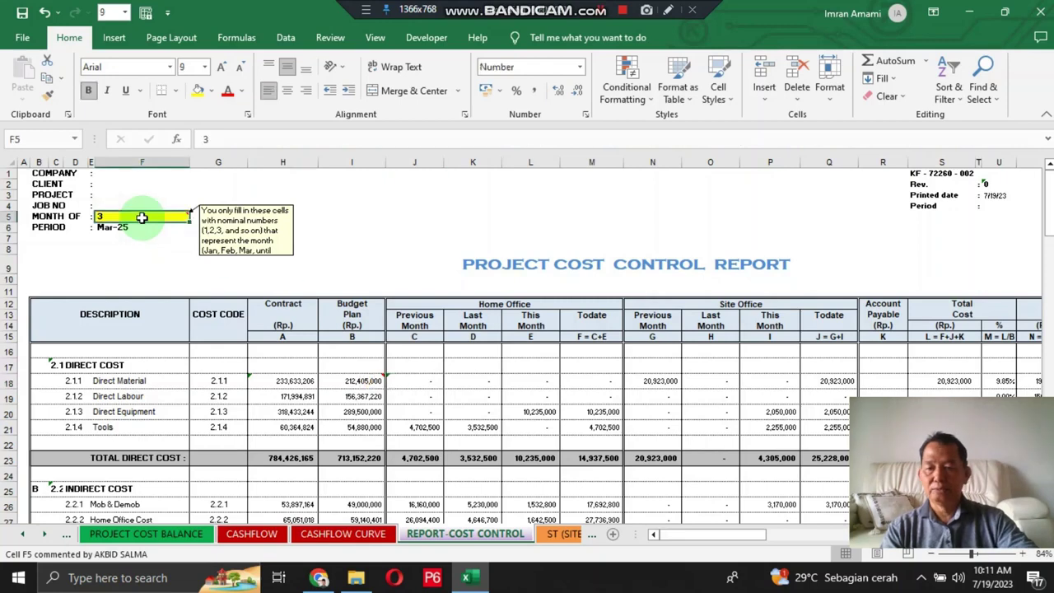
pyautogui.write('4')
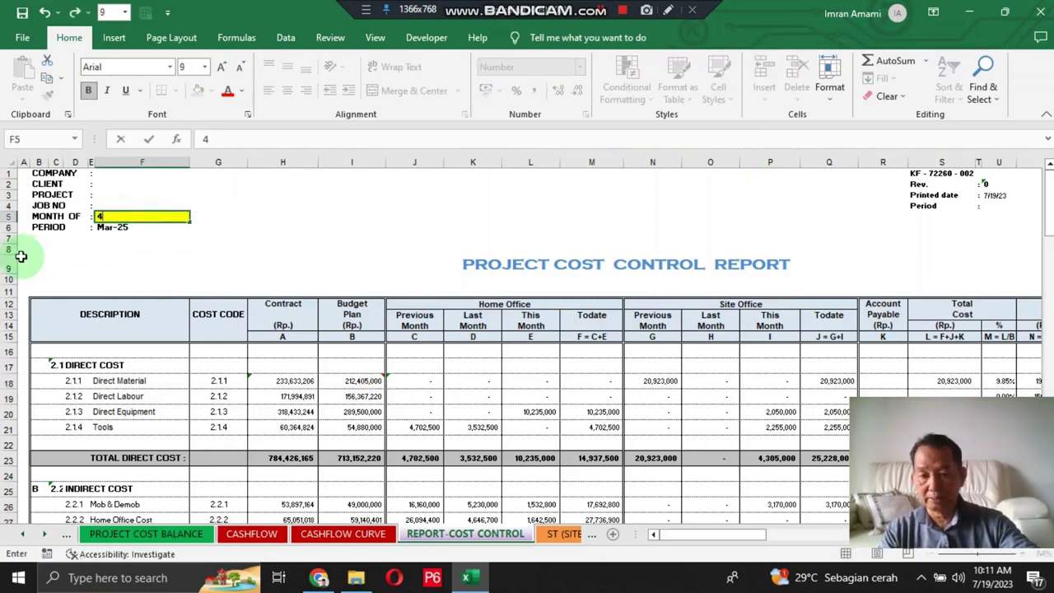
pyautogui.click(476, 391)
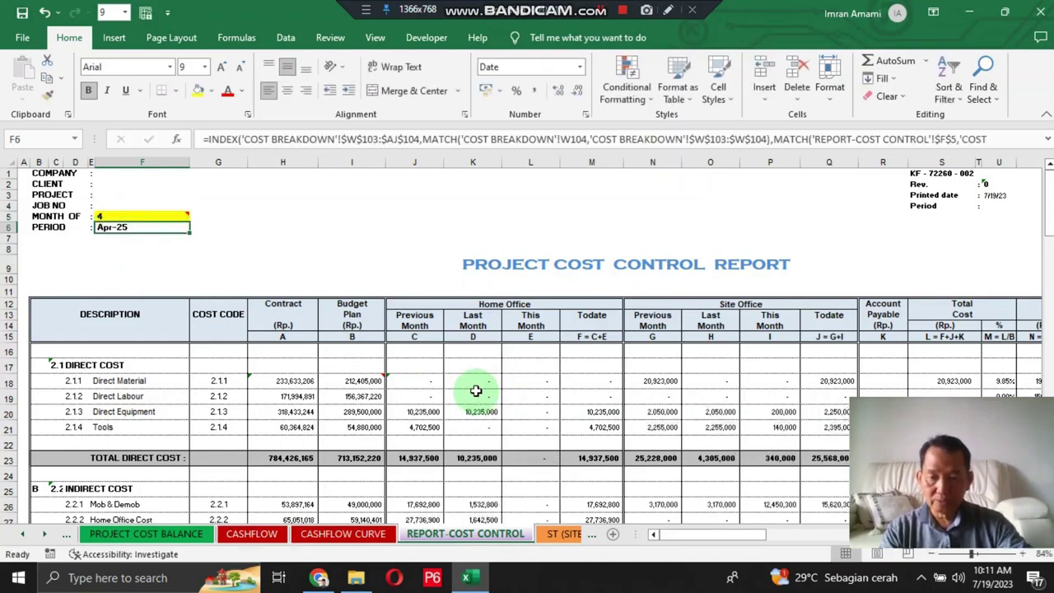
pyautogui.click(418, 380)
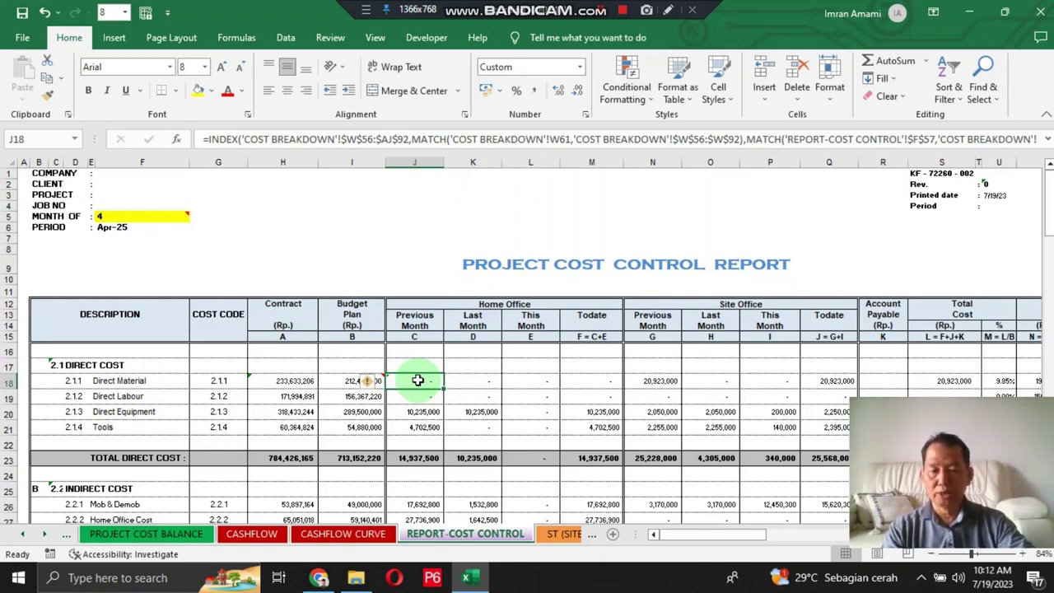
# Set the report's MONTH OF cell F5 to 5.
pyautogui.click(135, 215)
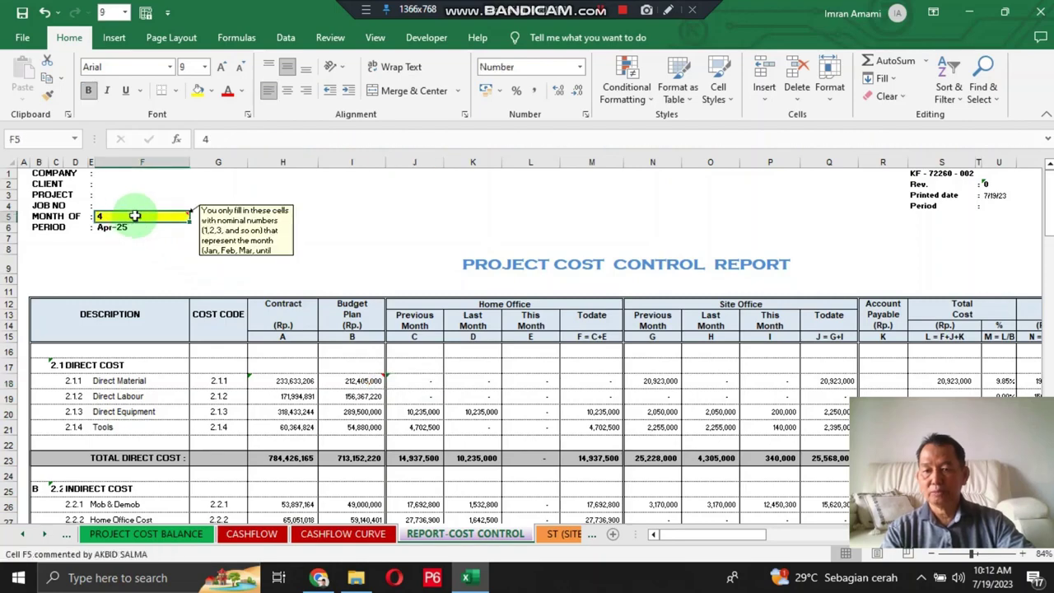
pyautogui.write('5')
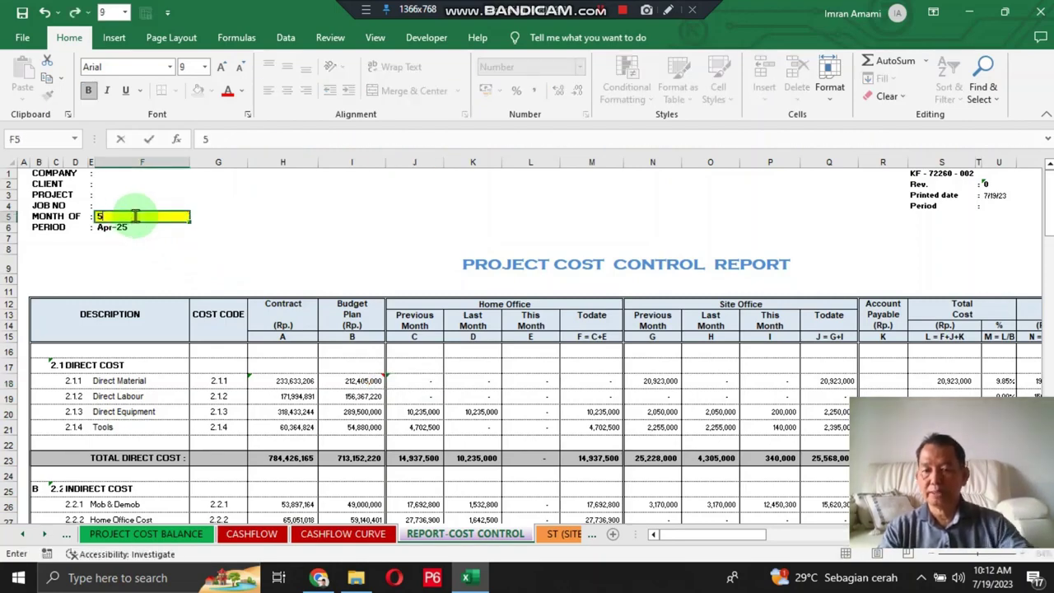
pyautogui.press('Return')
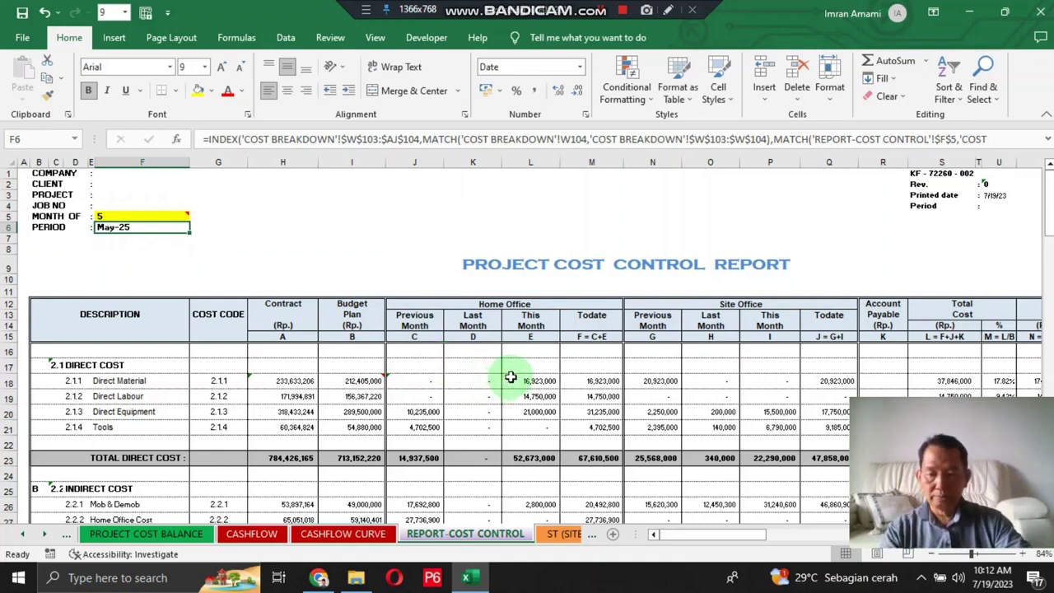
pyautogui.moveTo(129, 214)
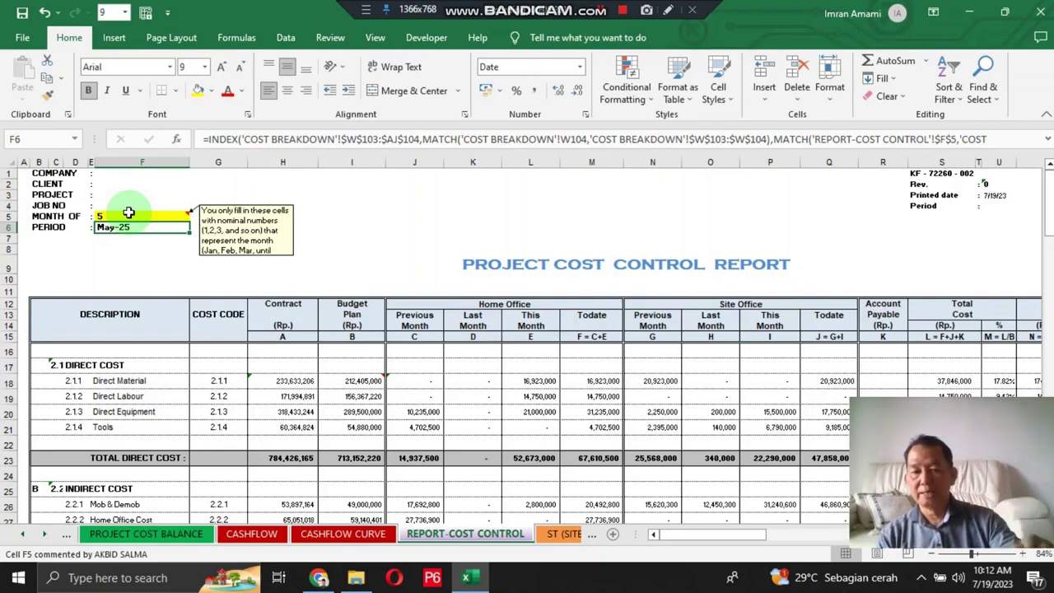
# Check the Month of and Period values on the CASHFLOW CURVE sheet and follow cell J6's reference back to the cost control report.
pyautogui.hotkey('ctrl', 'pageup')
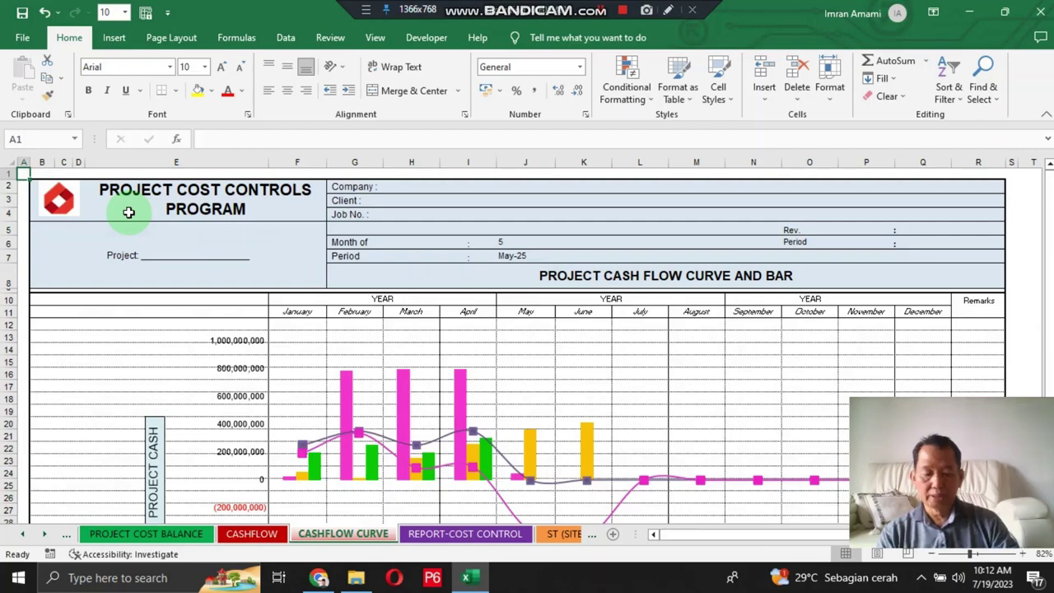
pyautogui.hotkey('ctrl', 'Right')
pyautogui.press('Left')
pyautogui.hotkey('ctrl', 'Home')
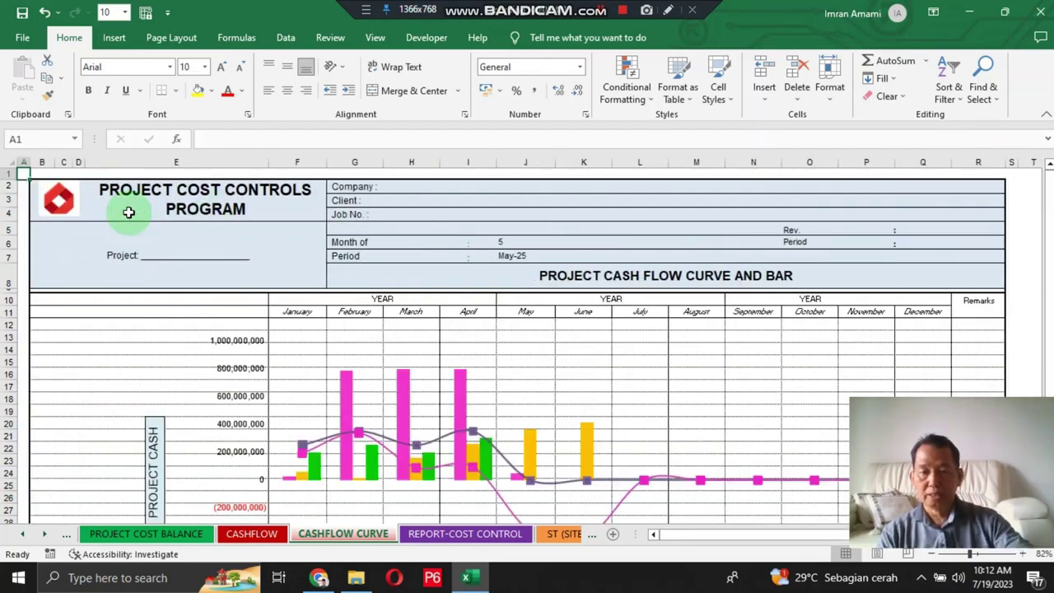
pyautogui.click(509, 255)
pyautogui.click(516, 241)
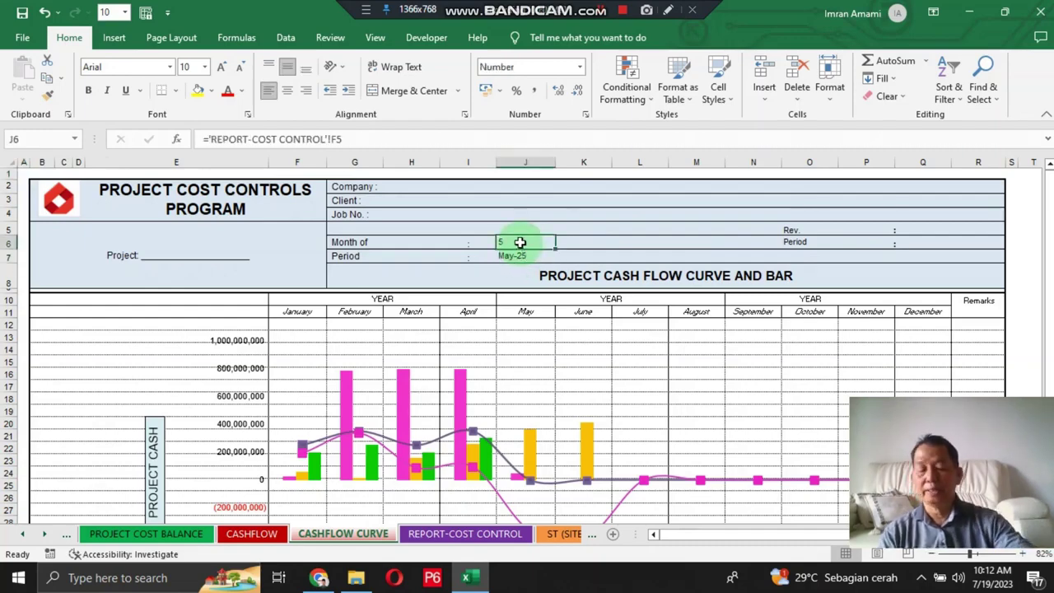
pyautogui.doubleClick(519, 241)
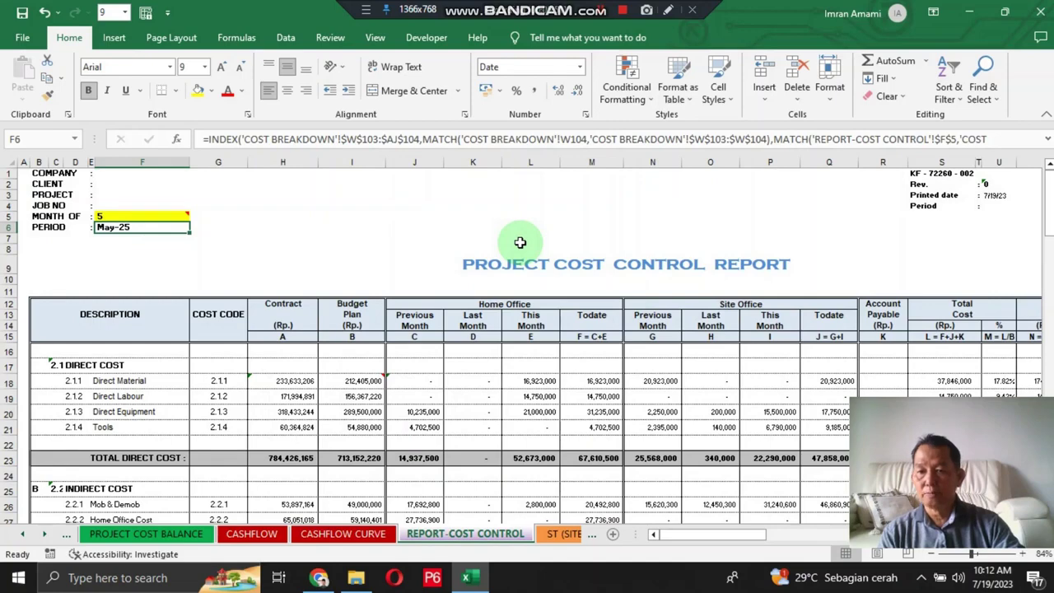
# Check the MONTH OF cell F5 and PERIOD cell F6 on the CASHFLOW sheet.
pyautogui.hotkey('ctrl', 'pageup')
pyautogui.hotkey('ctrl', 'pageup')
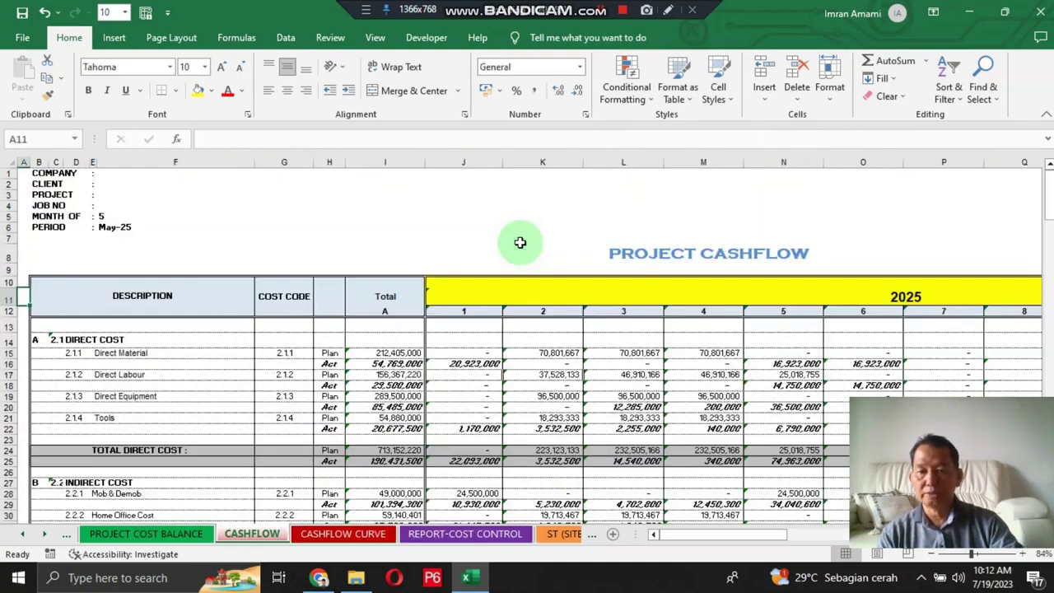
pyautogui.click(107, 226)
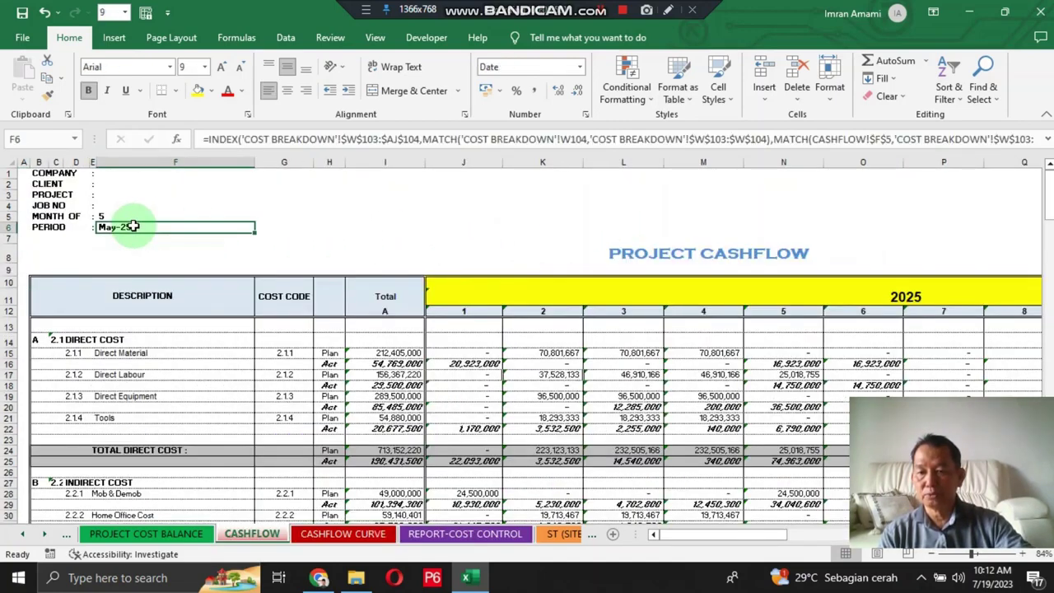
pyautogui.click(103, 214)
pyautogui.click(111, 227)
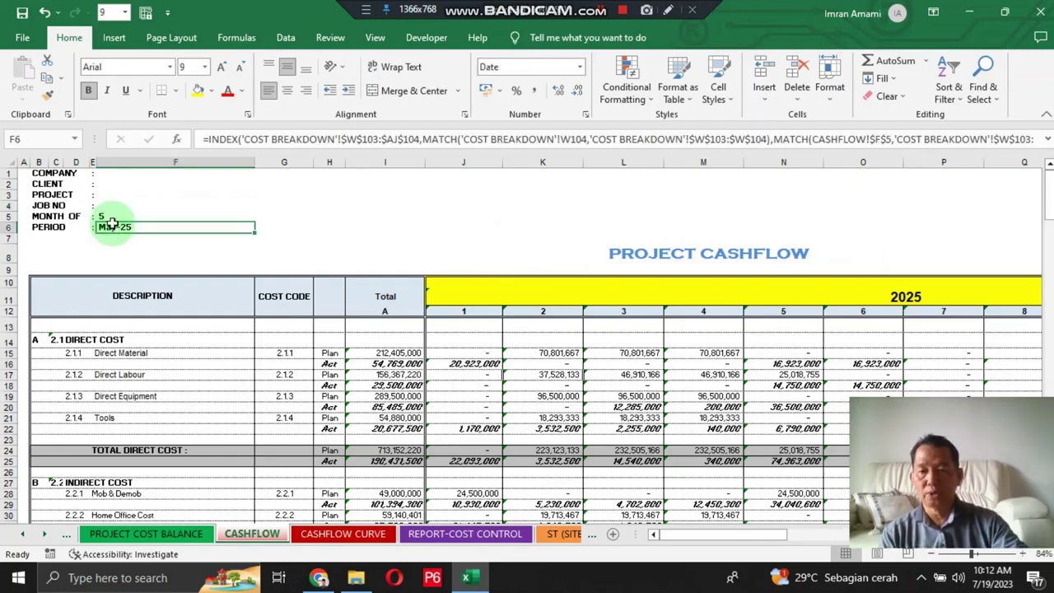
# Check the PERIOD cells on the PROJECT COST BALANCE and COST BREAKDOWN sheets.
pyautogui.hotkey('ctrl', 'pageup')
pyautogui.click(123, 233)
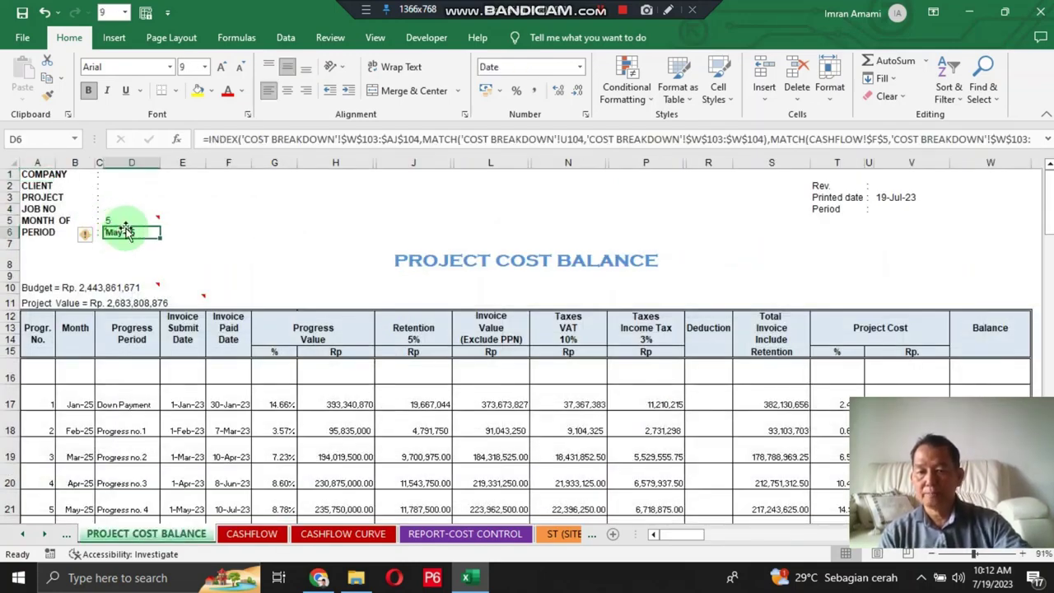
pyautogui.hotkey('ctrl', 'pageup')
pyautogui.click(125, 231)
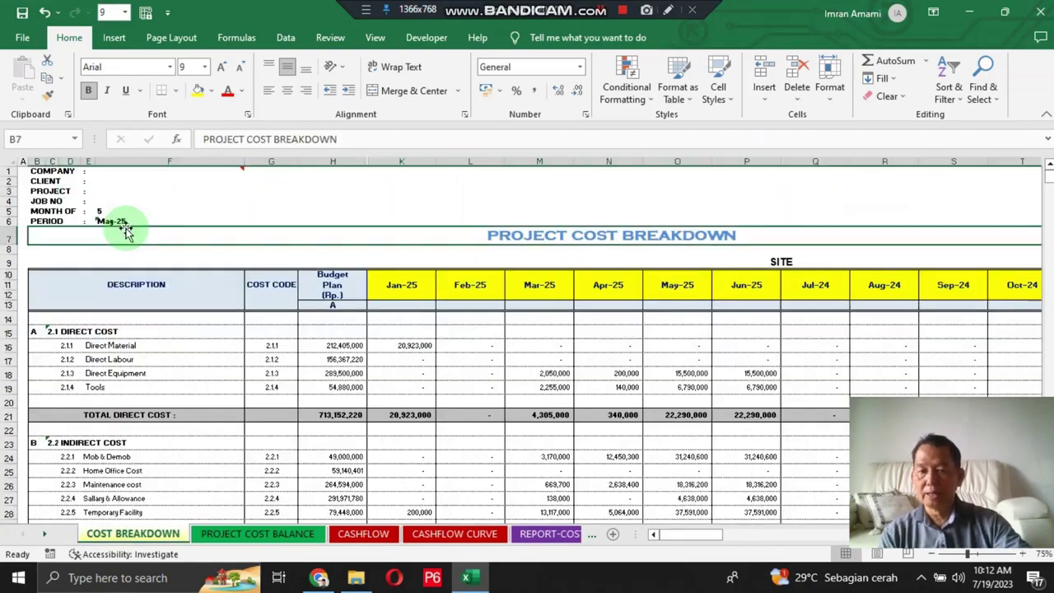
# Return to the REPORT-COST CONTROL sheet and review the report from its header down to the total and balance rows.
pyautogui.hotkey('ctrl', 'pagedown')
pyautogui.hotkey('ctrl', 'pagedown')
pyautogui.hotkey('ctrl', 'pagedown')
pyautogui.hotkey('ctrl', 'pagedown')
pyautogui.hotkey('ctrl', 'pagedown')
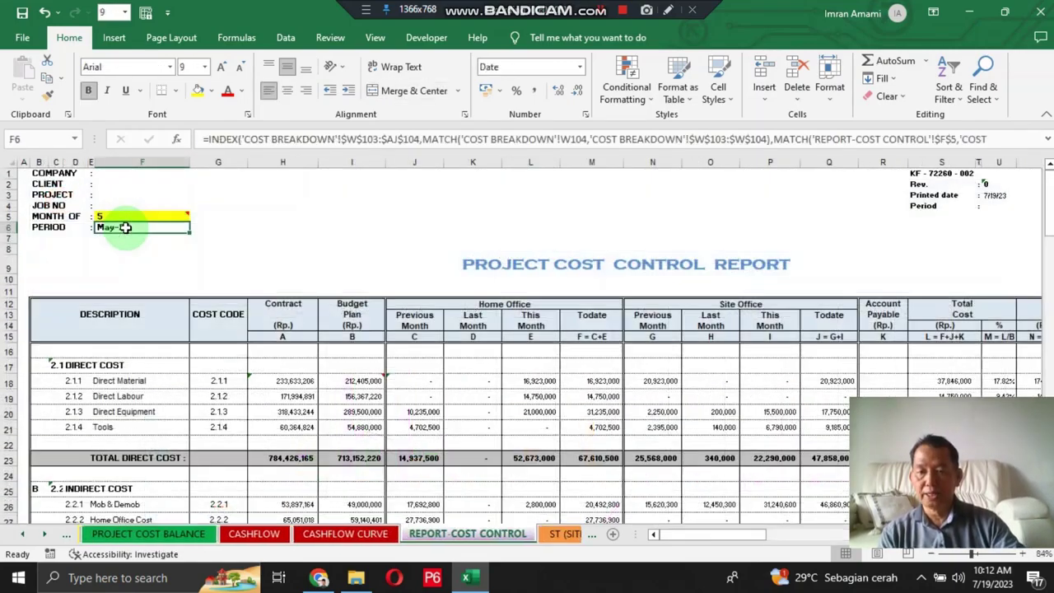
pyautogui.hotkey('ctrl', 'pageup')
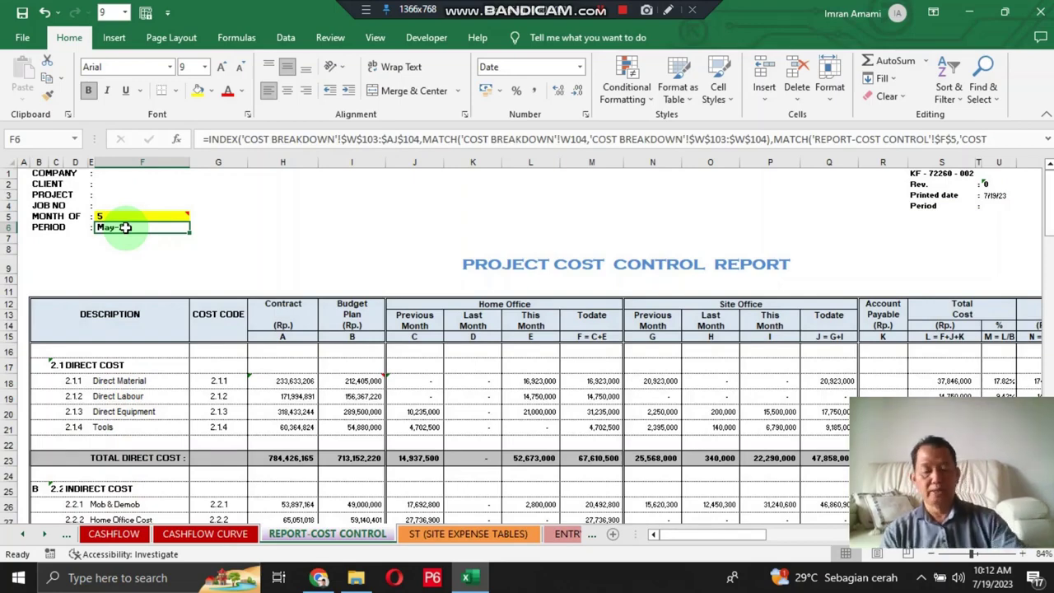
pyautogui.press('Right')
pyautogui.hotkey('ctrl', 'Right')
pyautogui.hotkey('ctrl', 'Left')
pyautogui.hotkey('ctrl', 'Left')
pyautogui.hotkey('ctrl', 'Left')
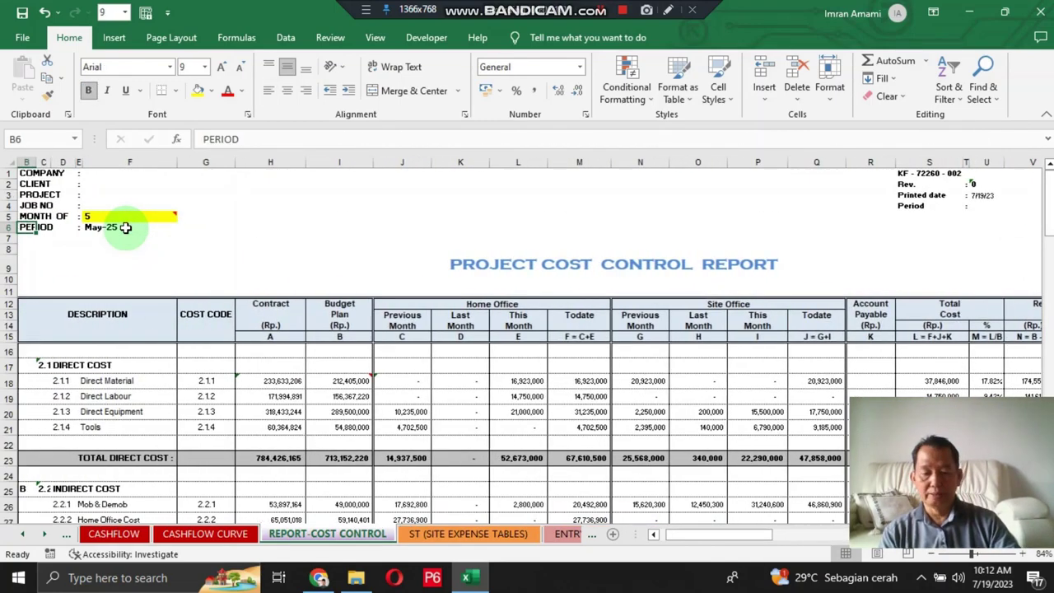
pyautogui.hotkey('ctrl', 'pagedown')
pyautogui.hotkey('ctrl', 'pageup')
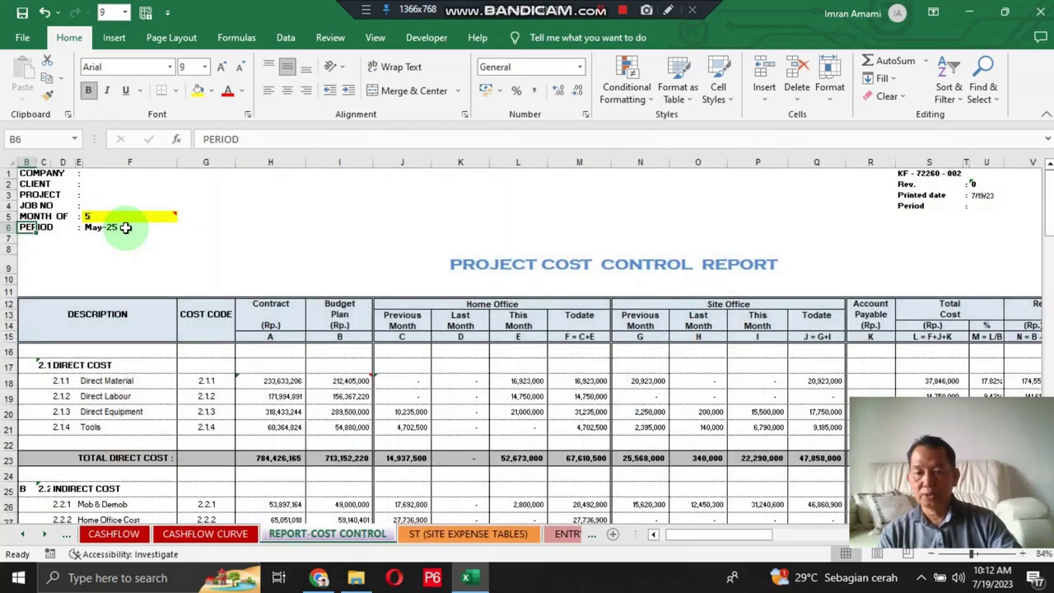
pyautogui.hotkey('ctrl', 'Home')
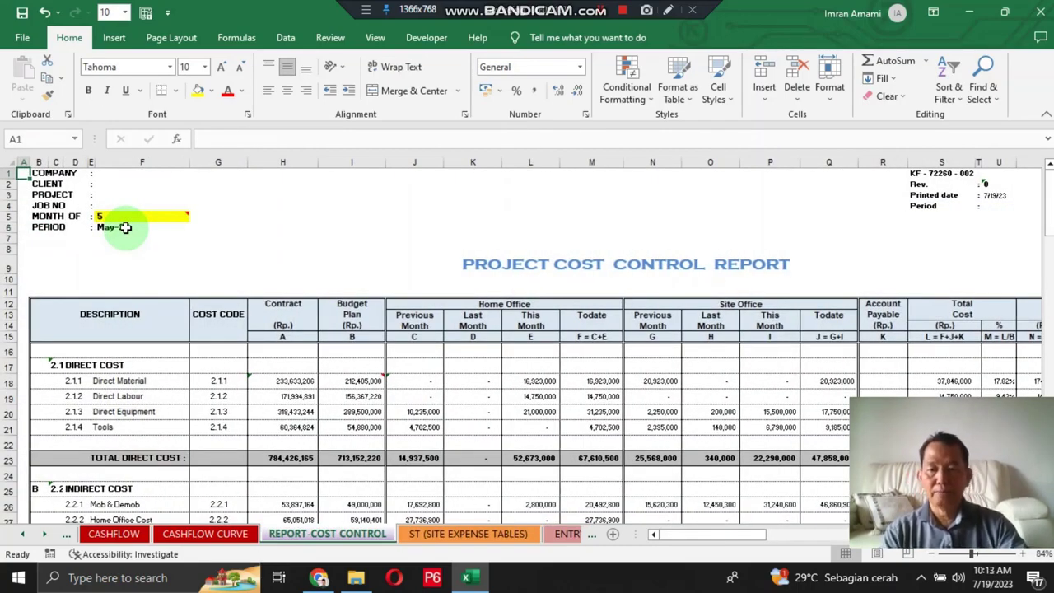
pyautogui.hotkey('ctrl', 'End')
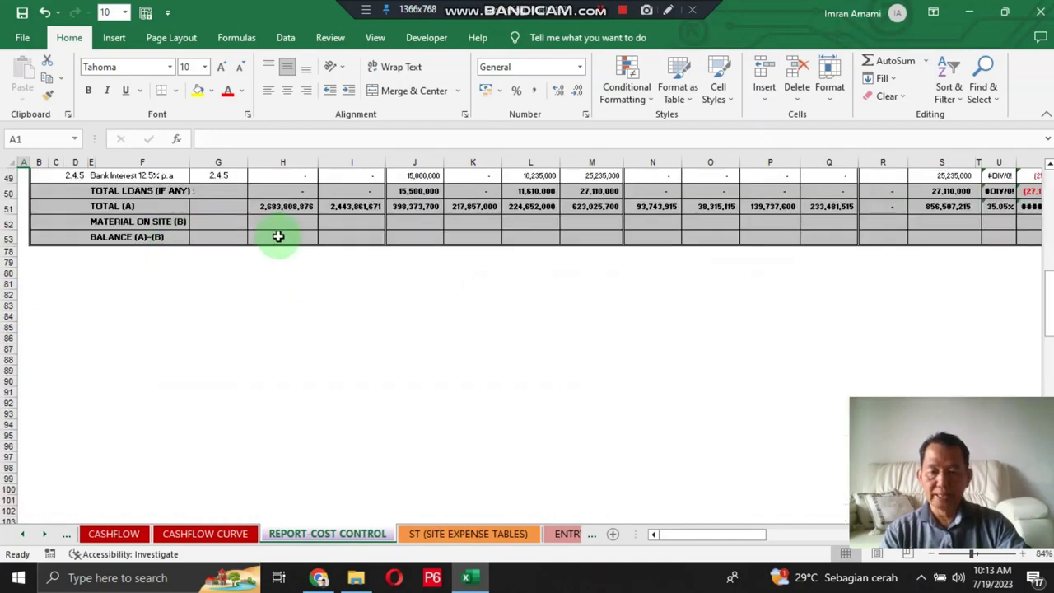
pyautogui.hotkey('ctrl', 'Home')
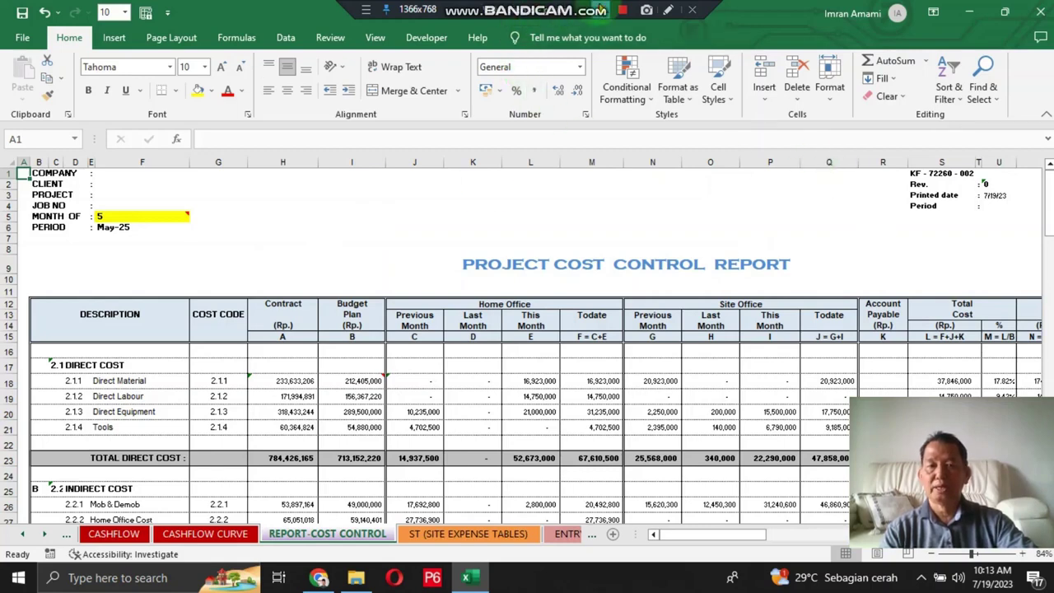
pyautogui.click(622, 11)
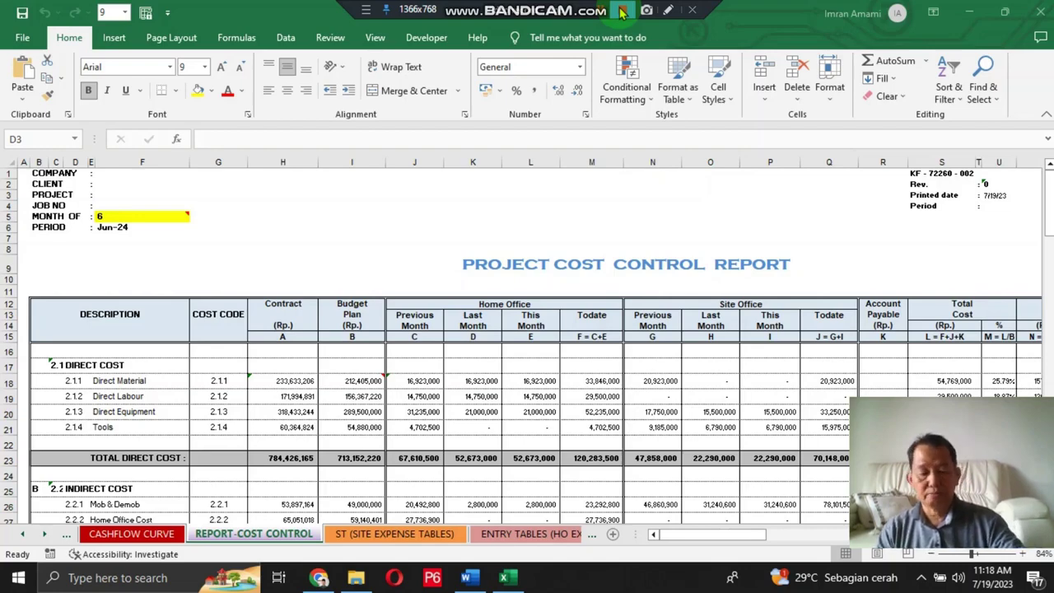
# Review the expense entries on the ENTRY TABLES (HO EXPENSE) sheet from the first record down through the blank rows.
pyautogui.click(262, 536)
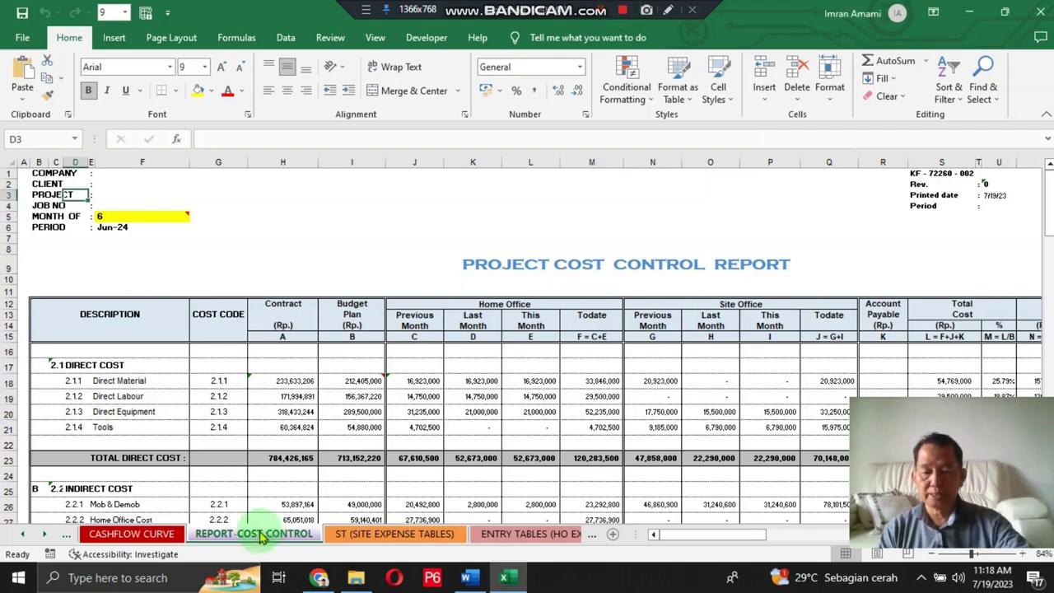
pyautogui.hotkey('ctrl', 'pagedown')
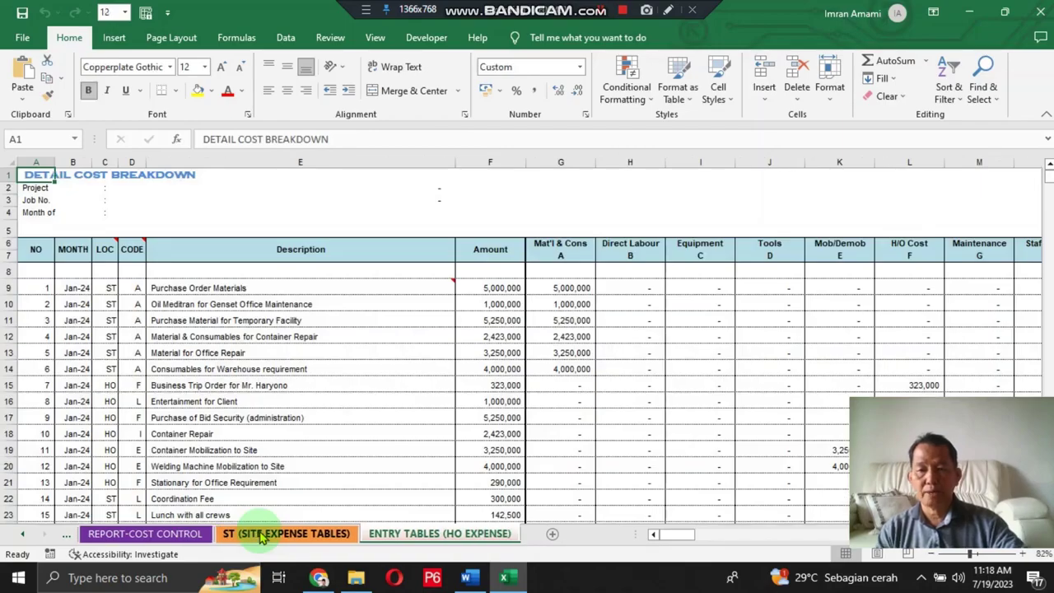
pyautogui.scroll(-20, 132, 291)
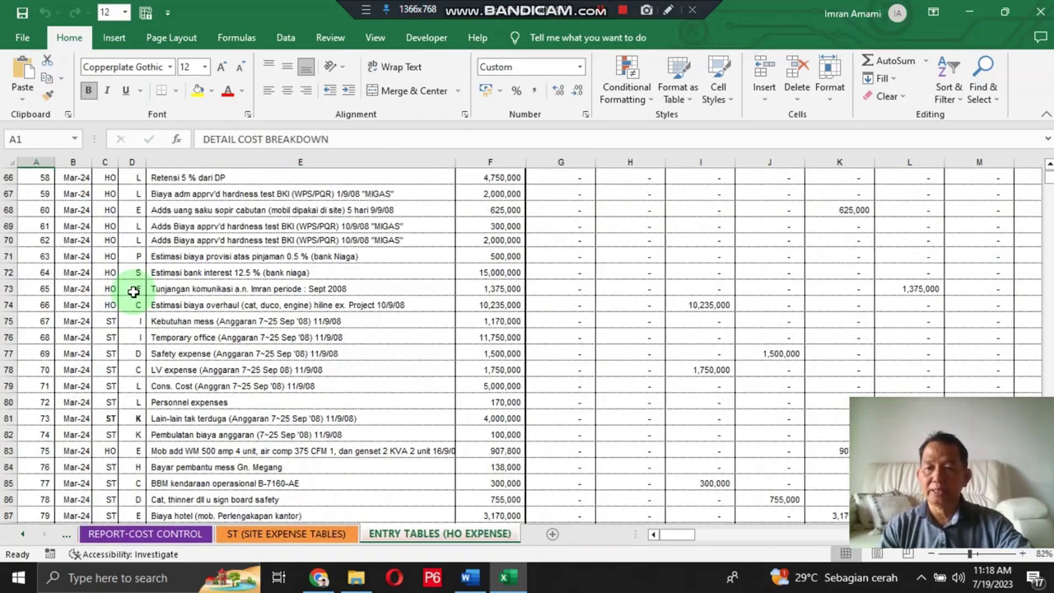
pyautogui.press('pagedown')
pyautogui.press('pagedown')
pyautogui.press('pagedown')
pyautogui.press('pagedown')
pyautogui.press('pagedown')
pyautogui.press('pagedown')
pyautogui.press('pagedown')
pyautogui.press('pagedown')
pyautogui.press('pagedown')
pyautogui.press('pagedown')
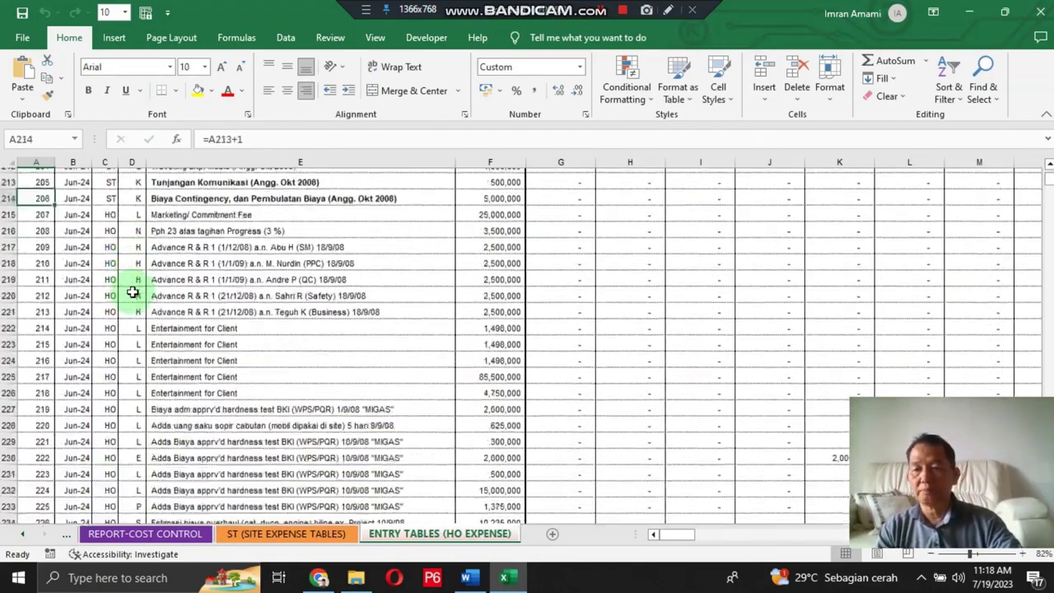
pyautogui.press('pagedown')
pyautogui.press('pagedown')
pyautogui.press('pagedown')
pyautogui.press('pagedown')
pyautogui.press('pagedown')
pyautogui.press('pagedown')
pyautogui.press('pagedown')
pyautogui.press('pagedown')
pyautogui.press('pagedown')
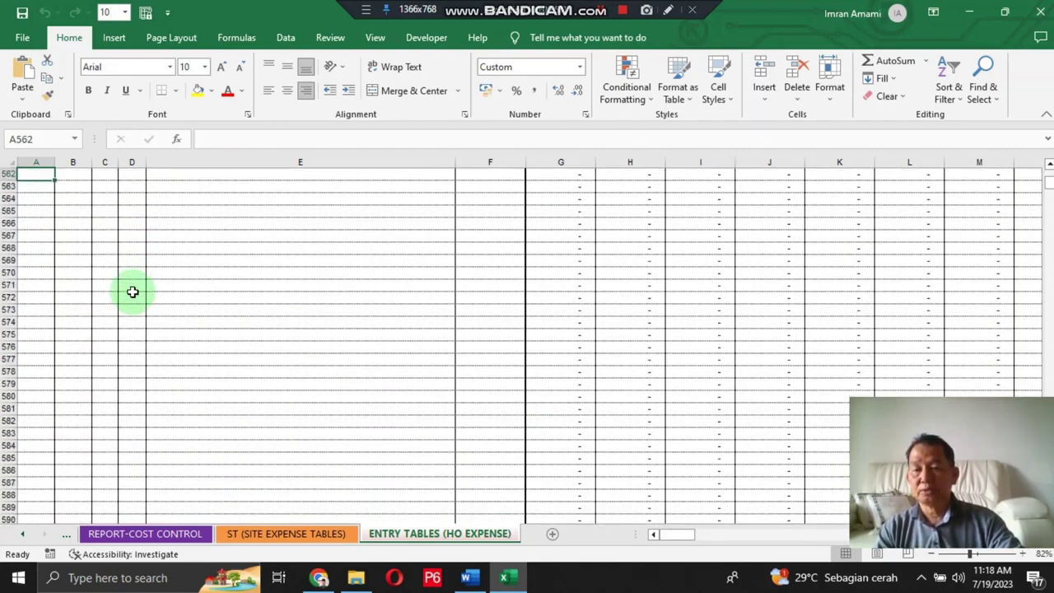
pyautogui.press('pagedown')
pyautogui.press('pagedown')
pyautogui.press('pagedown')
pyautogui.press('pagedown')
pyautogui.press('pagedown')
pyautogui.press('pagedown')
pyautogui.press('pagedown')
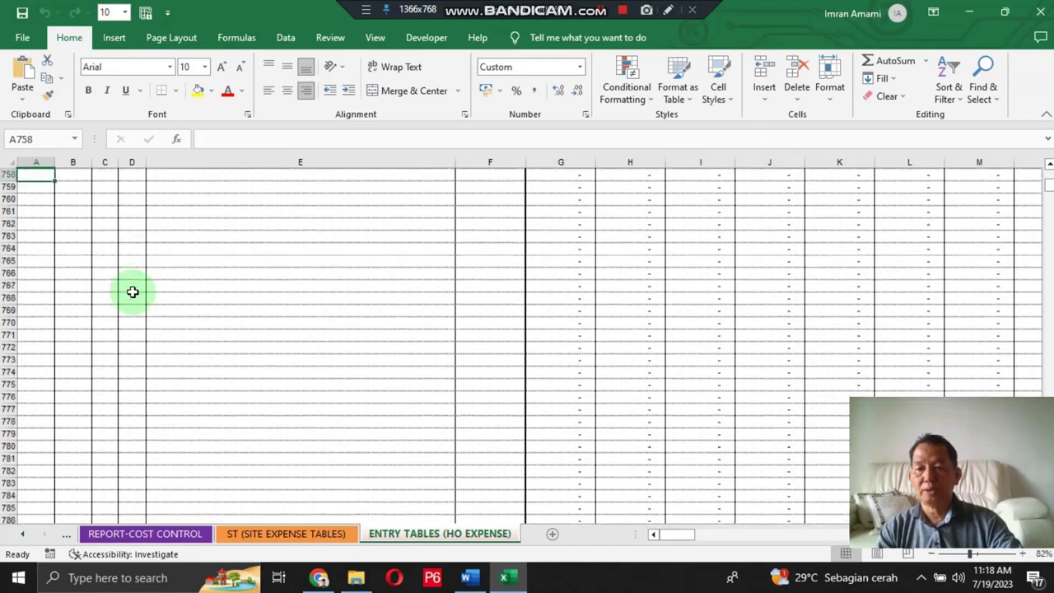
pyautogui.press('pagedown')
pyautogui.press('pagedown')
pyautogui.press('pagedown')
pyautogui.press('pagedown')
pyautogui.press('pagedown')
pyautogui.press('pagedown')
pyautogui.press('pagedown')
pyautogui.press('pagedown')
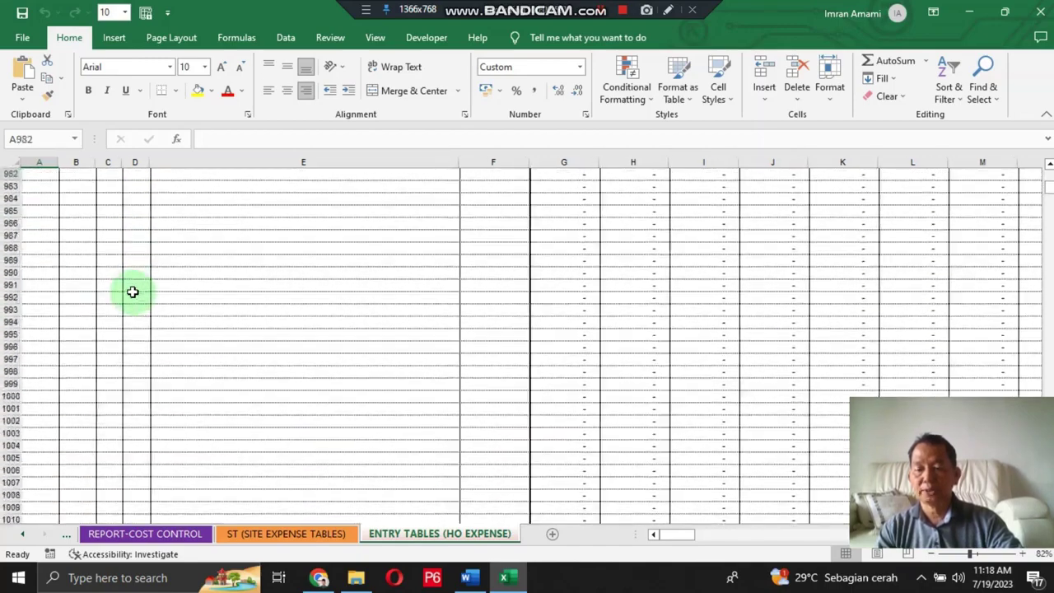
pyautogui.press('pagedown')
pyautogui.press('pagedown')
pyautogui.press('pagedown')
pyautogui.press('pagedown')
pyautogui.press('pagedown')
# Delete the surplus blank entry rows as entire rows, from row 30001 upward, just above the Total Amount row.
pyautogui.hotkey('ctrl', 'Down')
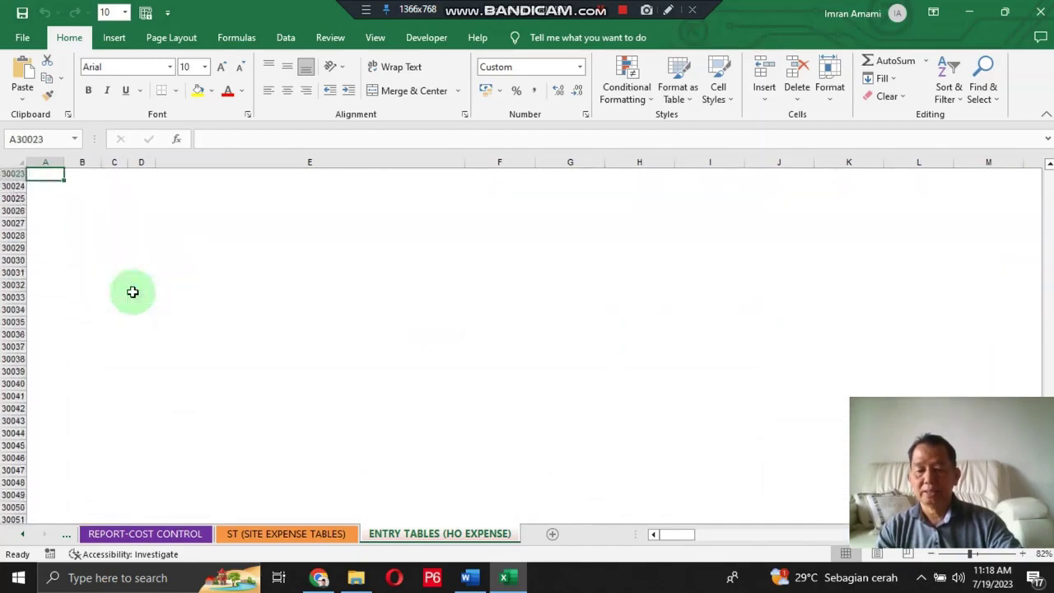
pyautogui.press('pageup')
pyautogui.press('Down')
pyautogui.press('Down')
pyautogui.press('Down')
pyautogui.press('Down')
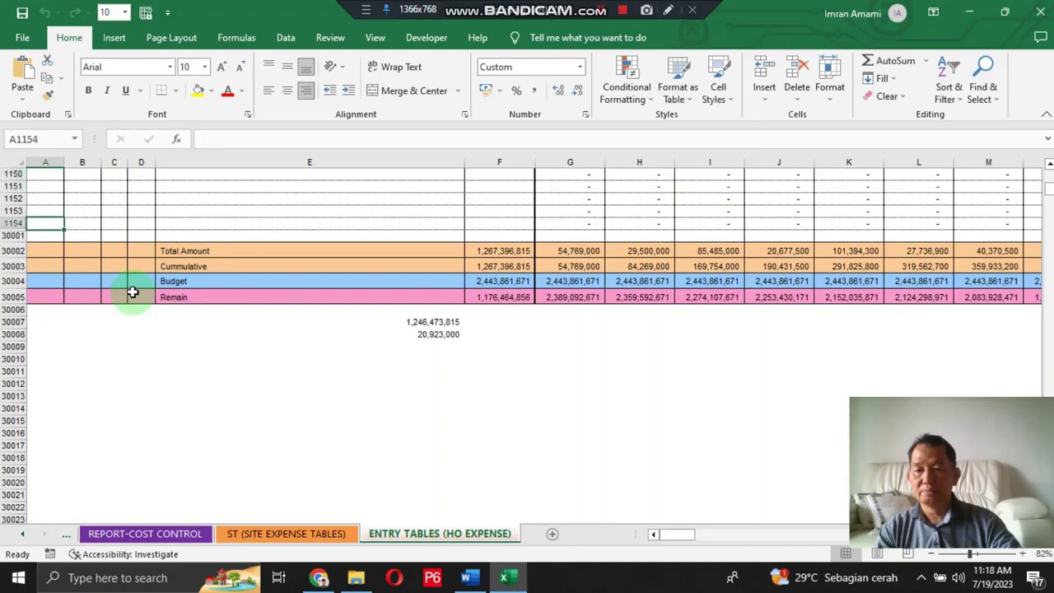
pyautogui.press('Down')
pyautogui.hotkey('shift', 'Up')
pyautogui.hotkey('shift', 'Up')
pyautogui.hotkey('shift', 'Up')
pyautogui.hotkey('shift', 'Up')
pyautogui.hotkey('shift', 'Up')
pyautogui.hotkey('shift', 'Up')
pyautogui.hotkey('shift', 'Up')
pyautogui.hotkey('shift', 'Up')
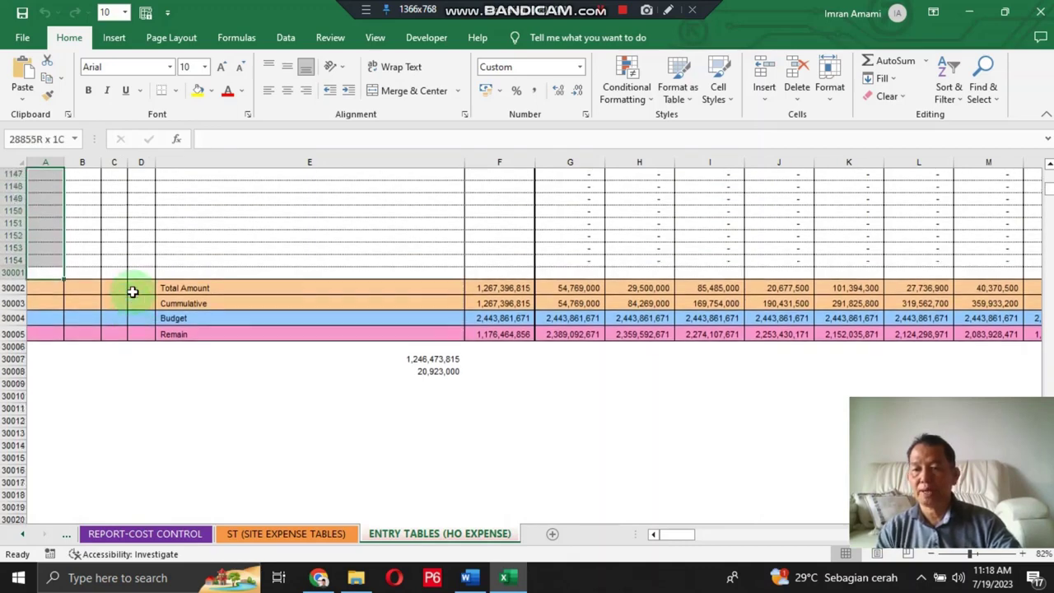
pyautogui.hotkey('shift', 'Up')
pyautogui.hotkey('shift', 'Up')
pyautogui.hotkey('shift', 'Up')
pyautogui.hotkey('shift', 'Up')
pyautogui.hotkey('shift', 'Up')
pyautogui.hotkey('shift', 'Up')
pyautogui.hotkey('shift', 'Up')
pyautogui.hotkey('shift', 'Up')
pyautogui.hotkey('shift', 'Up')
pyautogui.hotkey('shift', 'Up')
pyautogui.hotkey('shift', 'Up')
pyautogui.hotkey('shift', 'Up')
pyautogui.hotkey('shift', 'Up')
pyautogui.hotkey('shift', 'Up')
pyautogui.hotkey('shift', 'Up')
pyautogui.hotkey('shift', 'Up')
pyautogui.hotkey('shift', 'Up')
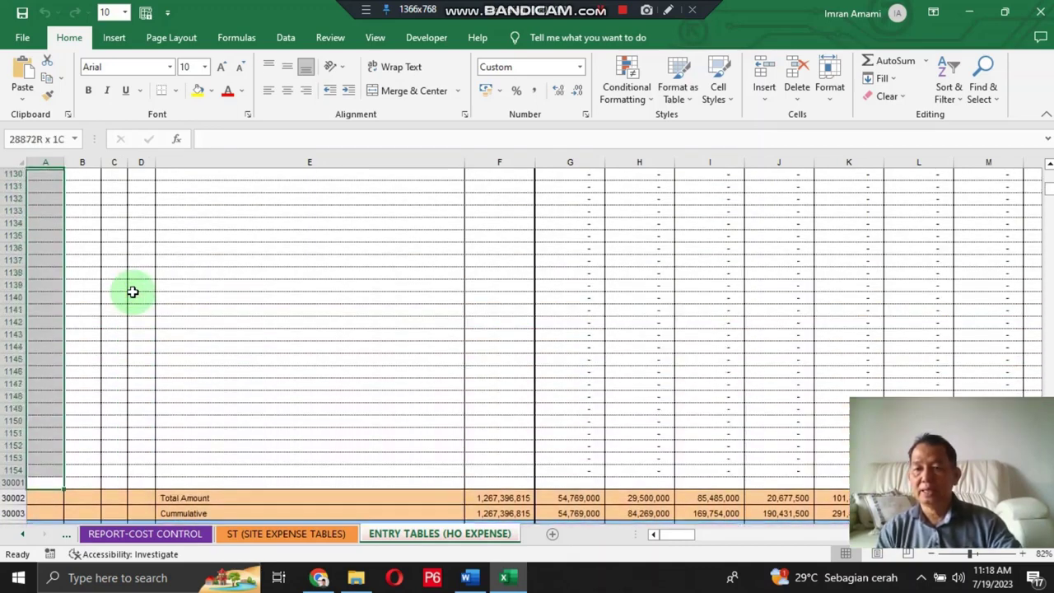
pyautogui.hotkey('shift', 'Up')
pyautogui.hotkey('shift', 'Up')
pyautogui.hotkey('shift', 'Up')
pyautogui.hotkey('shift', 'Up')
pyautogui.hotkey('shift', 'Up')
pyautogui.hotkey('shift', 'Up')
pyautogui.hotkey('shift', 'Up')
pyautogui.hotkey('shift', 'Up')
pyautogui.hotkey('shift', 'Up')
pyautogui.hotkey('shift', 'Up')
pyautogui.hotkey('shift', 'Up')
pyautogui.hotkey('shift', 'Up')
pyautogui.hotkey('shift', 'Up')
pyautogui.hotkey('shift', 'Up')
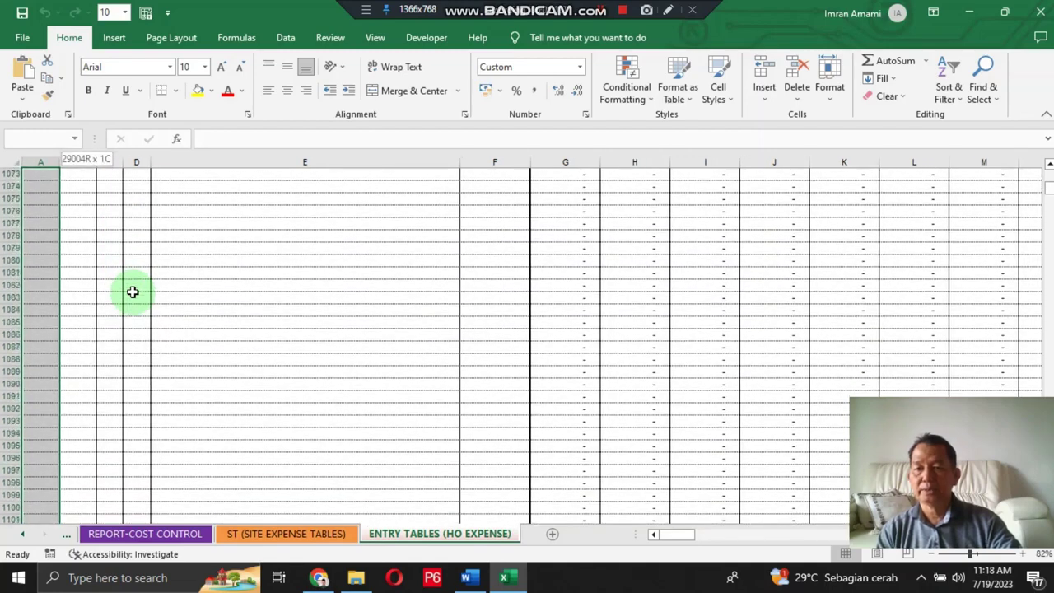
pyautogui.hotkey('shift', 'Up')
pyautogui.hotkey('shift', 'Up')
pyautogui.hotkey('shift', 'Up')
pyautogui.hotkey('shift', 'Up')
pyautogui.hotkey('shift', 'Up')
pyautogui.hotkey('shift', 'Up')
pyautogui.hotkey('shift', 'Up')
pyautogui.hotkey('shift', 'Up')
pyautogui.hotkey('shift', 'Up')
pyautogui.hotkey('shift', 'Up')
pyautogui.hotkey('shift', 'Up')
pyautogui.hotkey('shift', 'Up')
pyautogui.hotkey('shift', 'Up')
pyautogui.hotkey('shift', 'Up')
pyautogui.hotkey('shift', 'Up')
pyautogui.hotkey('shift', 'Up')
pyautogui.hotkey('shift', 'Up')
pyautogui.hotkey('shift', 'Up')
pyautogui.hotkey('shift', 'Up')
pyautogui.hotkey('shift', 'Up')
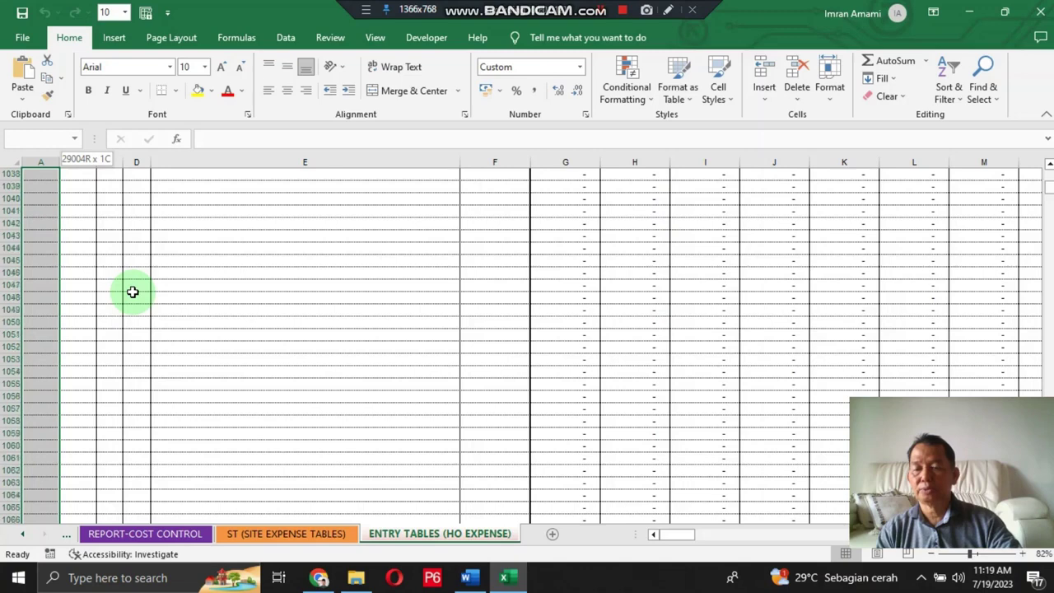
pyautogui.hotkey('shift', 'Up')
pyautogui.hotkey('shift', 'Up')
pyautogui.hotkey('shift', 'Up')
pyautogui.hotkey('shift', 'Up')
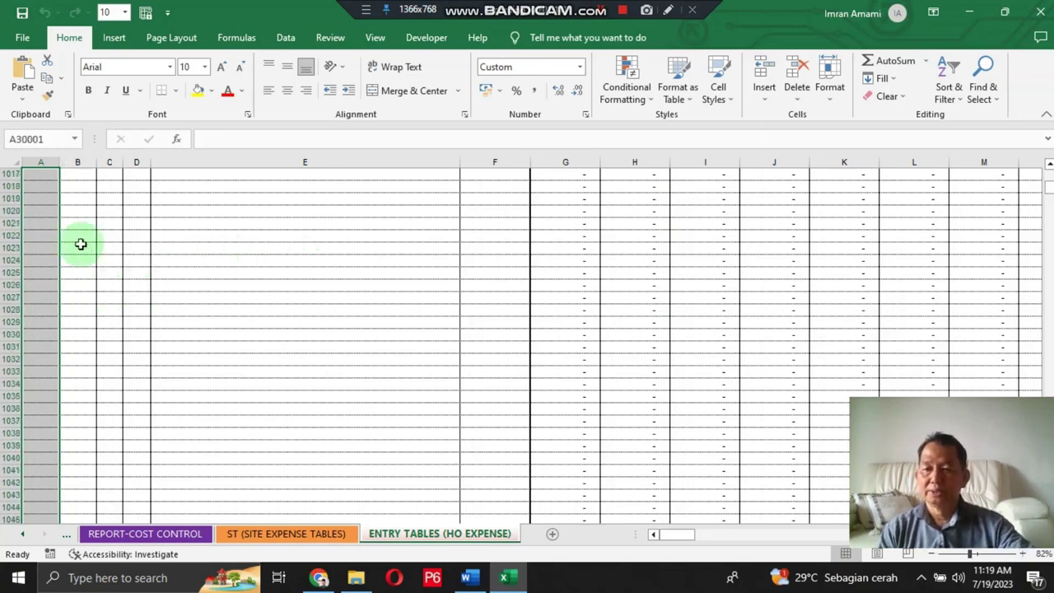
pyautogui.rightClick(35, 247)
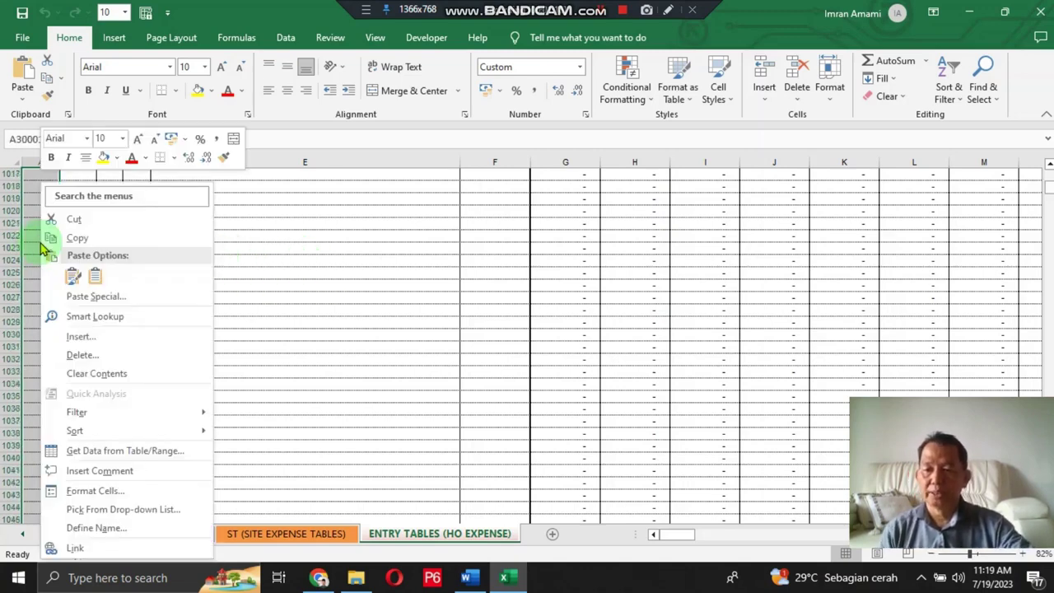
pyautogui.click(105, 355)
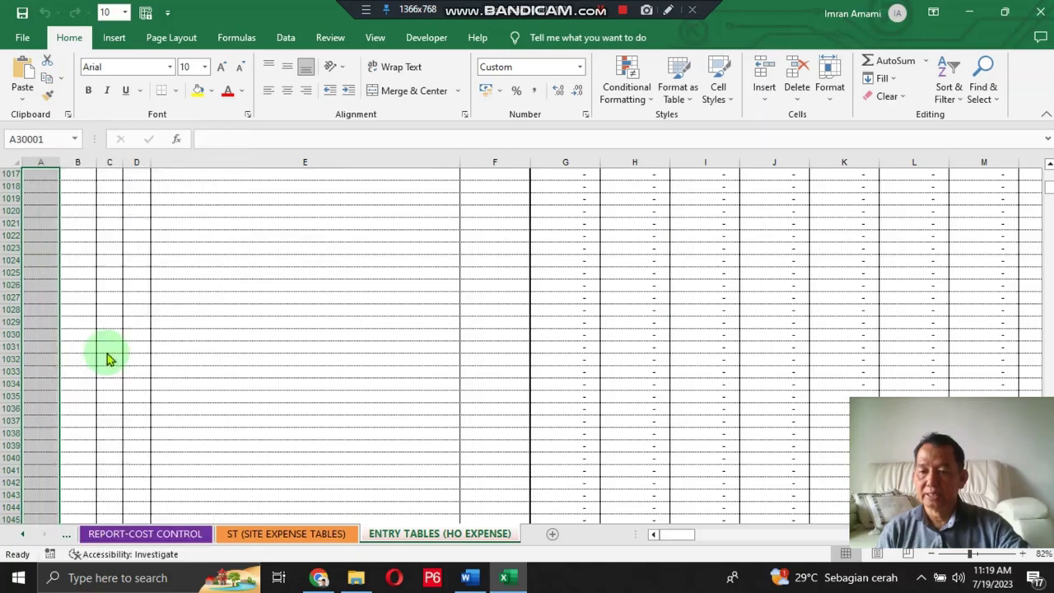
pyautogui.click(74, 384)
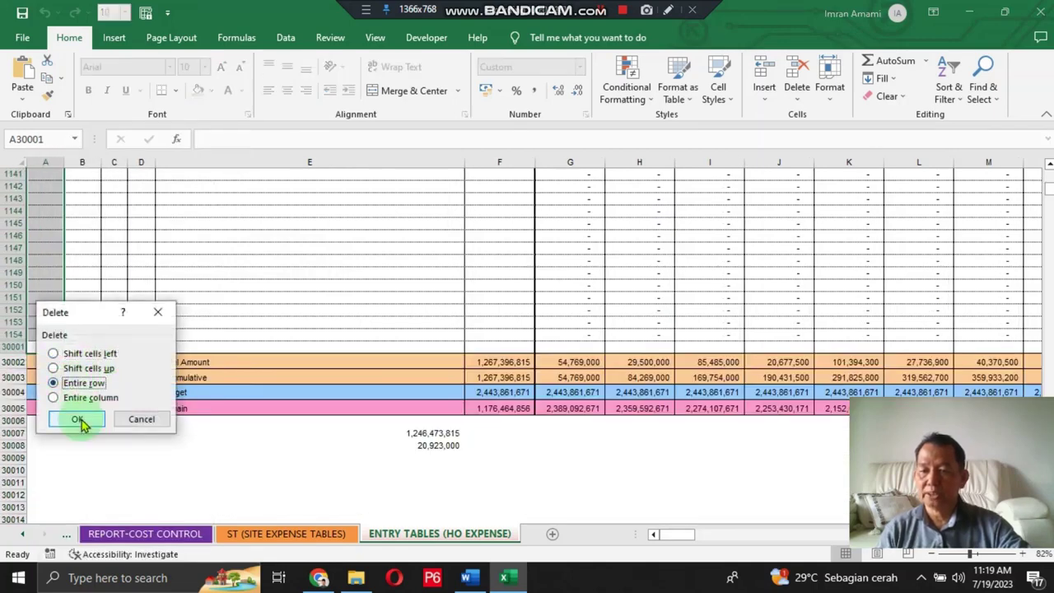